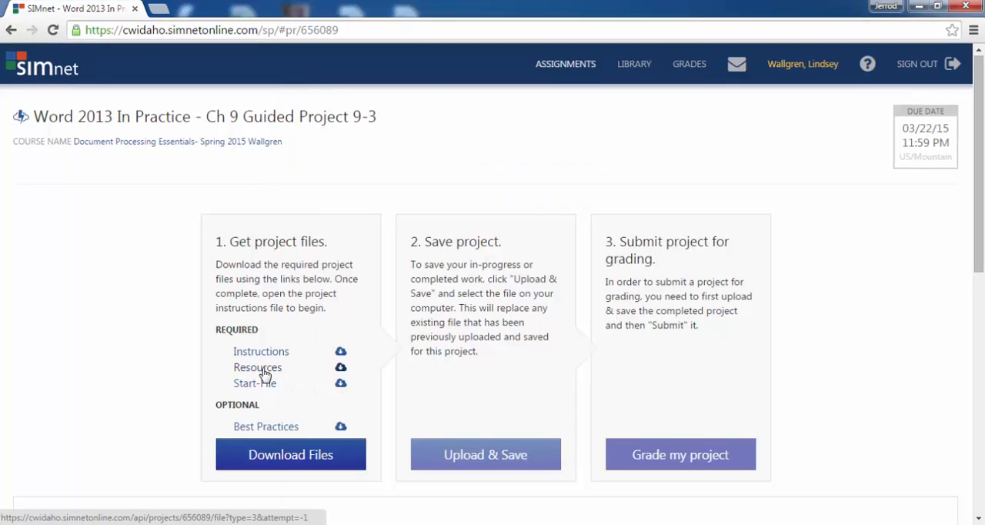
Download the project's Resources archive and copy its WD2013-GuidedProject-9-3-resources folder to the Desktop
click(341, 381)
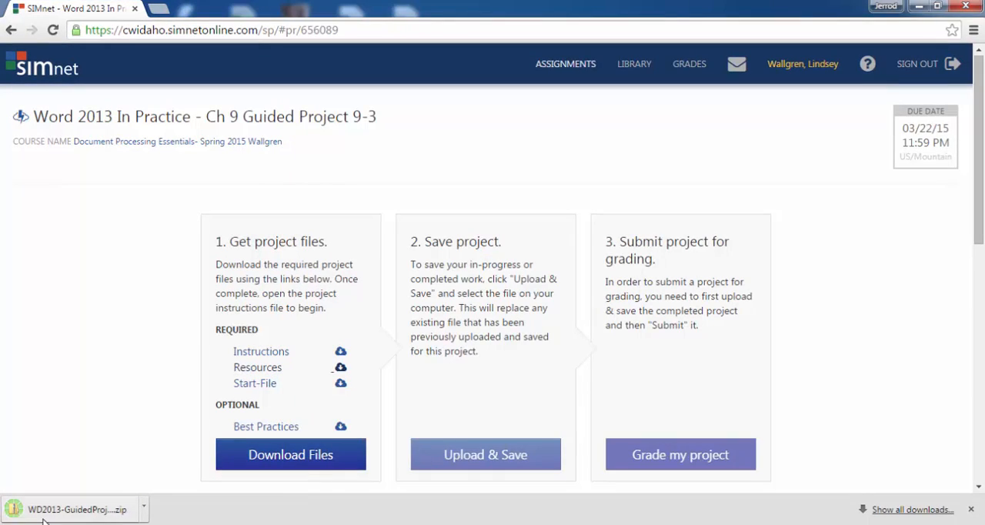
click(125, 508)
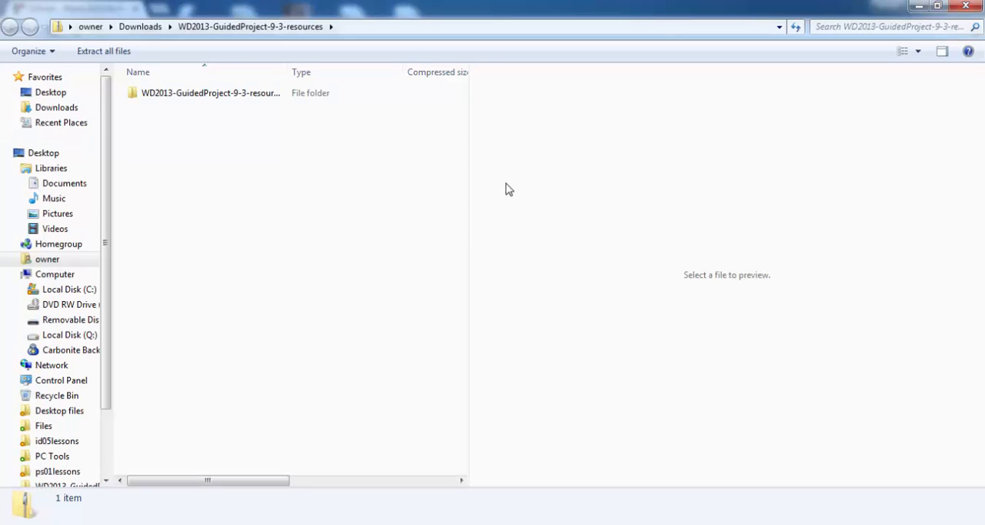
drag(193, 94, 40, 96)
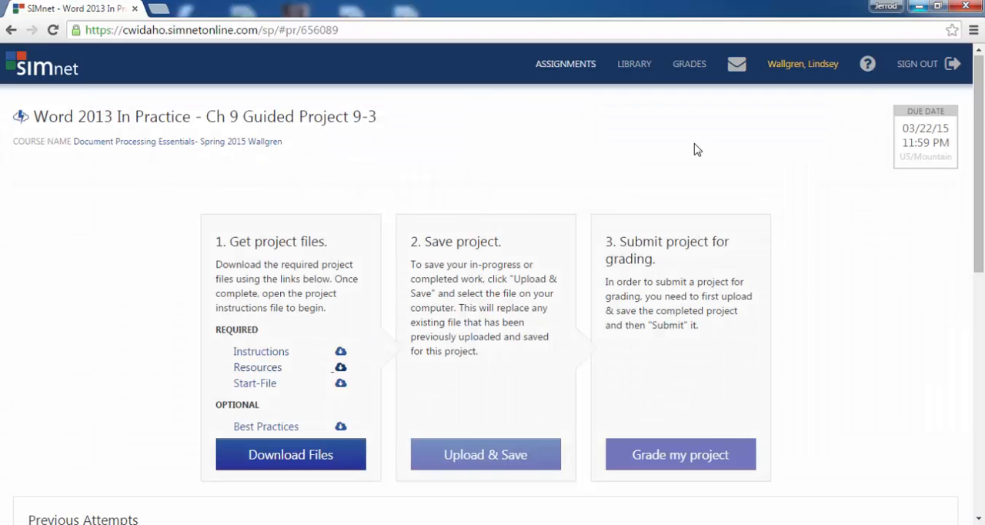
click(919, 6)
Download the project's Start-File and open it in Word with editing enabled
click(260, 384)
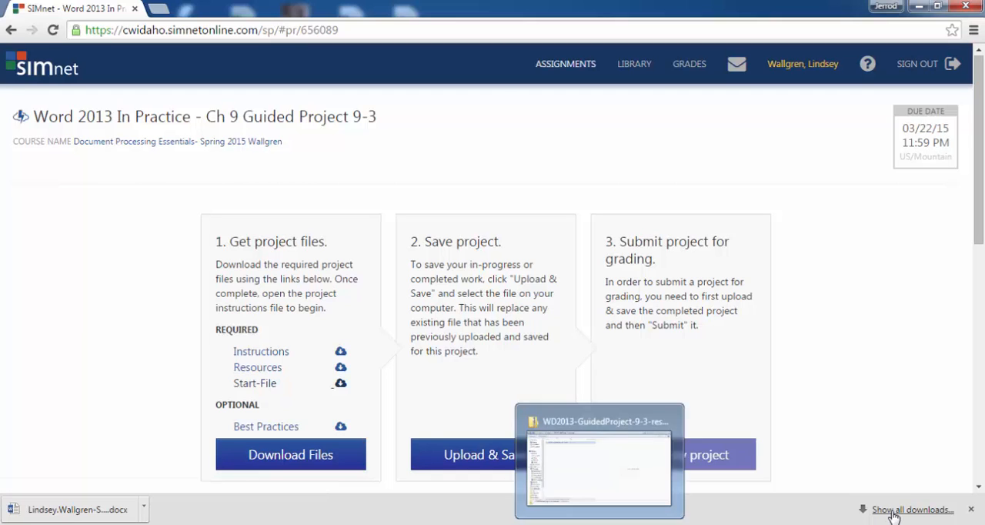
click(91, 511)
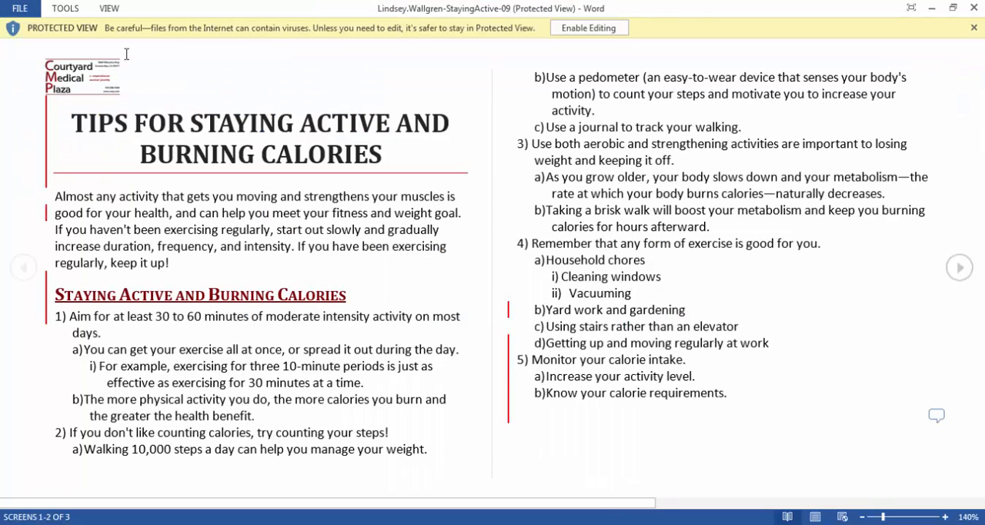
click(573, 28)
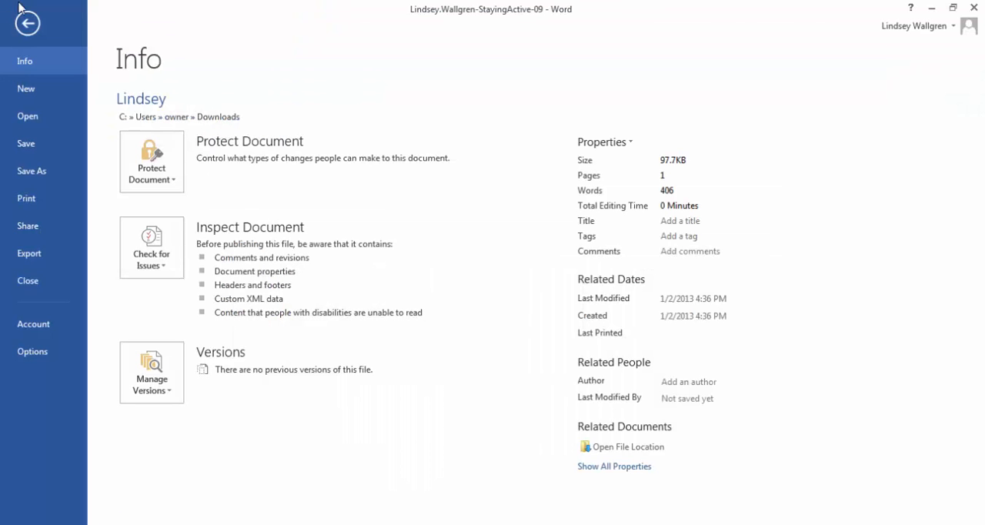
Save a copy of the StayingActive-09 document to the Desktop folder as a Word Document
click(54, 184)
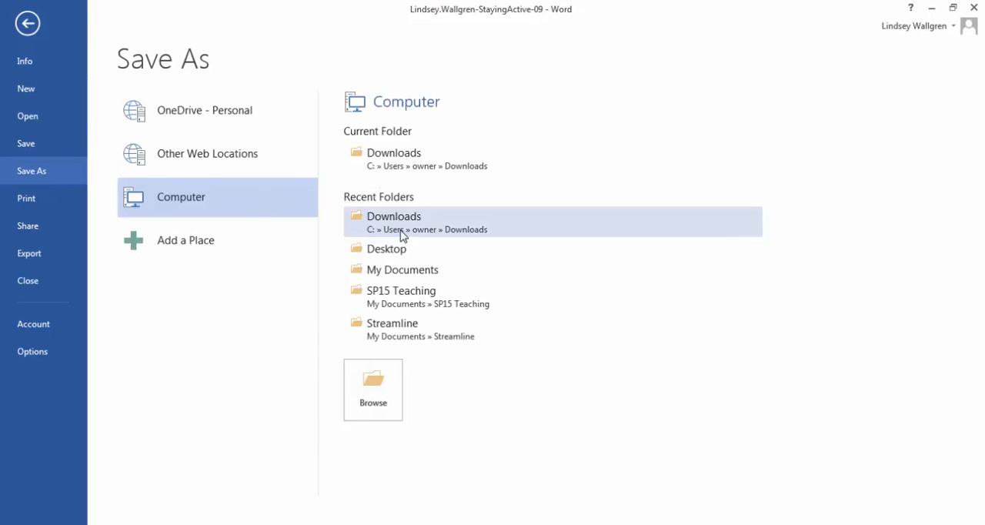
click(403, 249)
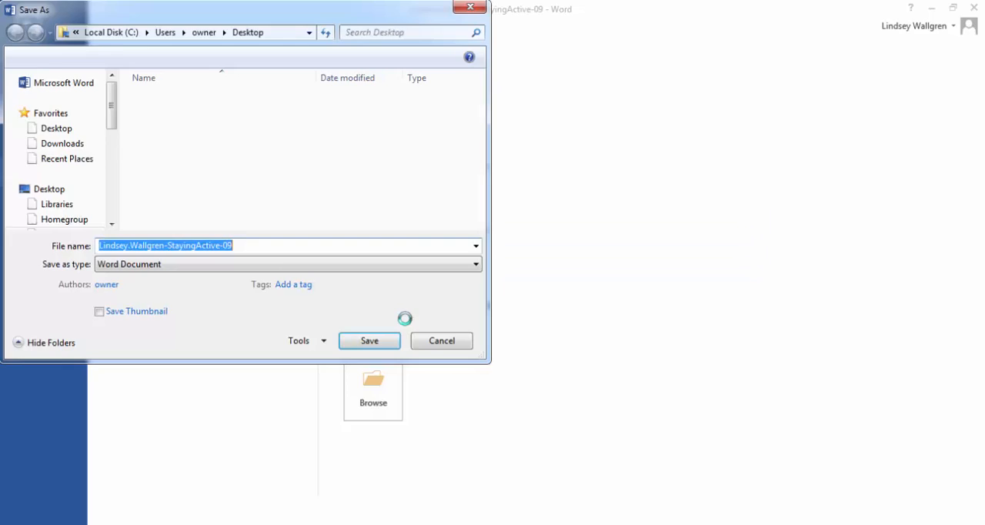
click(368, 341)
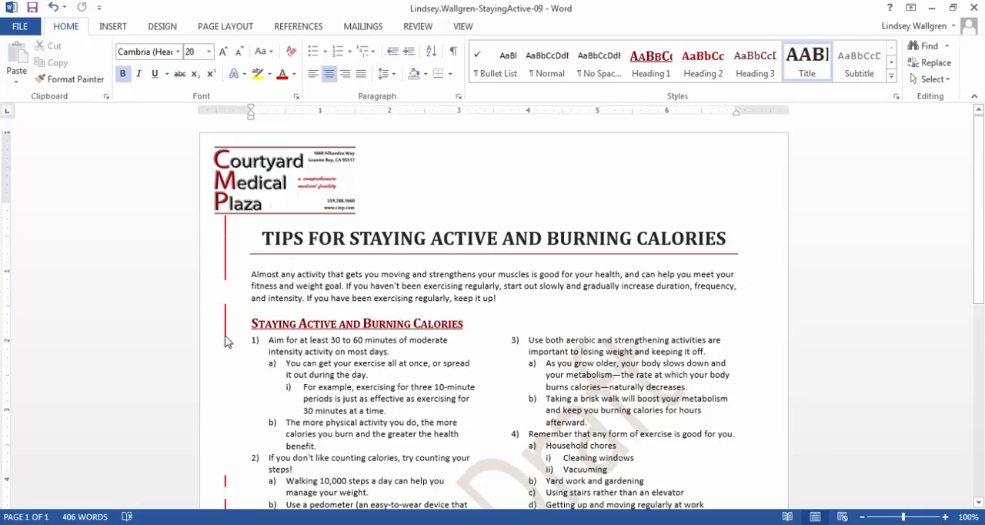
Read through the document's comments and delete the one about inserting slides 2 & 8 from the CMP Staying Active presentation
scroll(280, 326, down, 5)
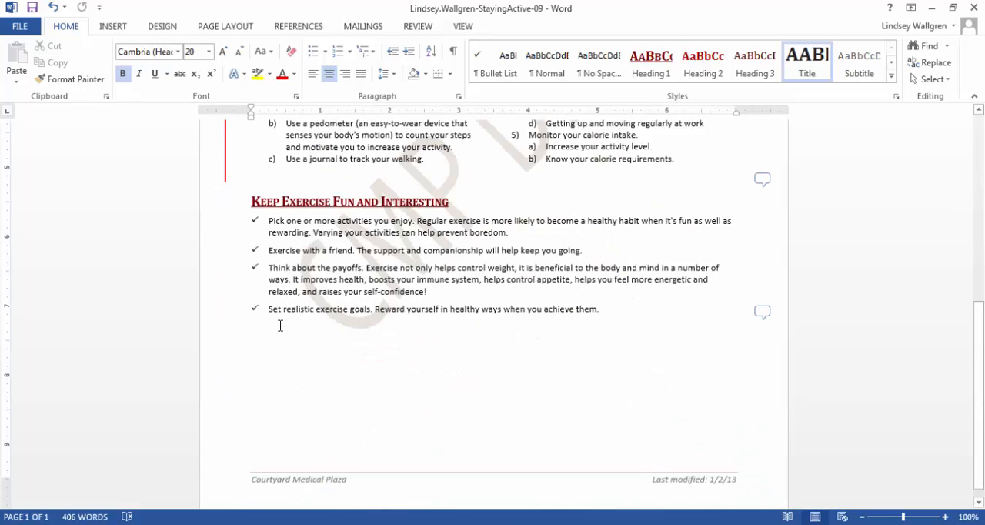
scroll(280, 326, up, 3)
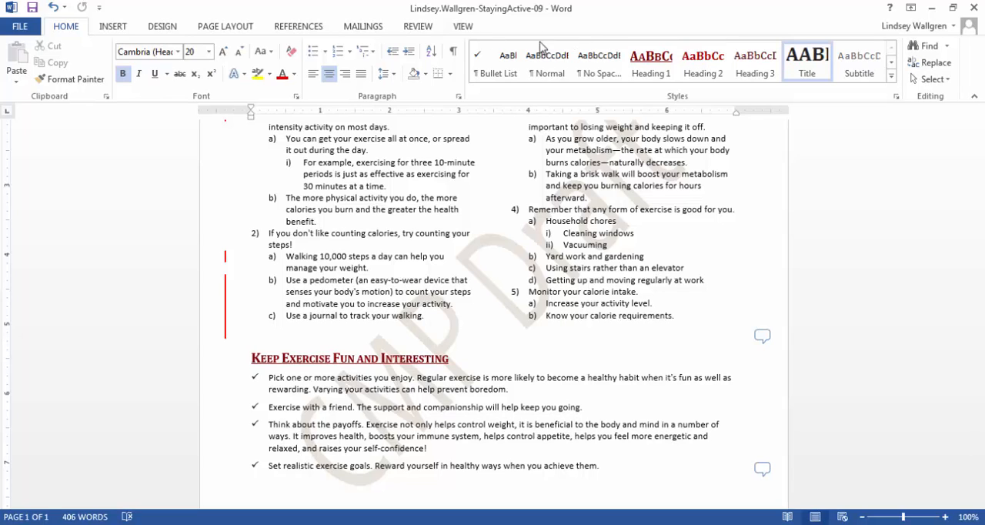
click(419, 27)
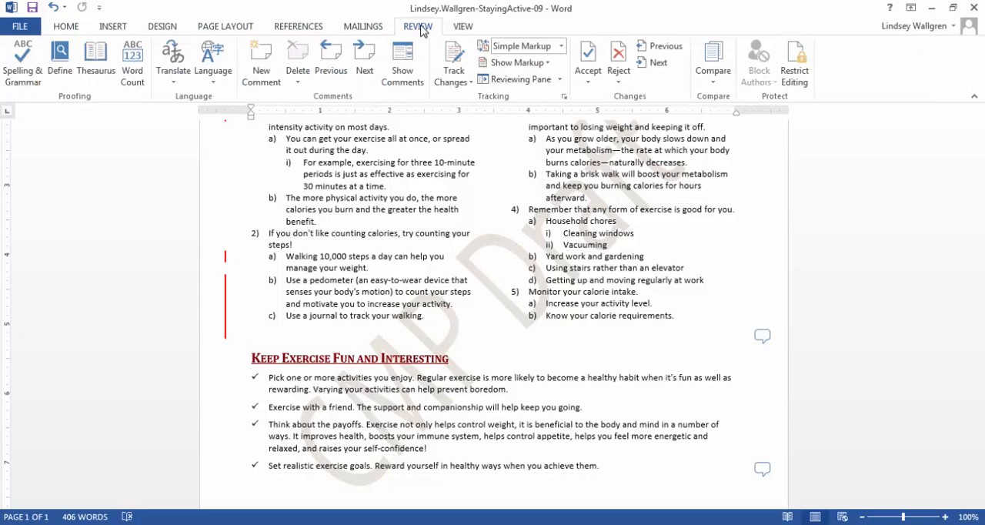
click(365, 52)
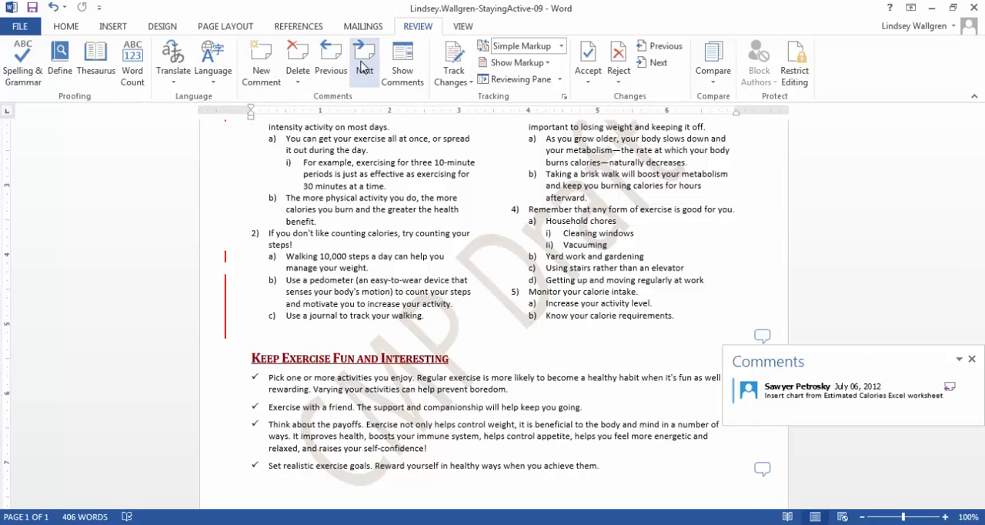
click(364, 67)
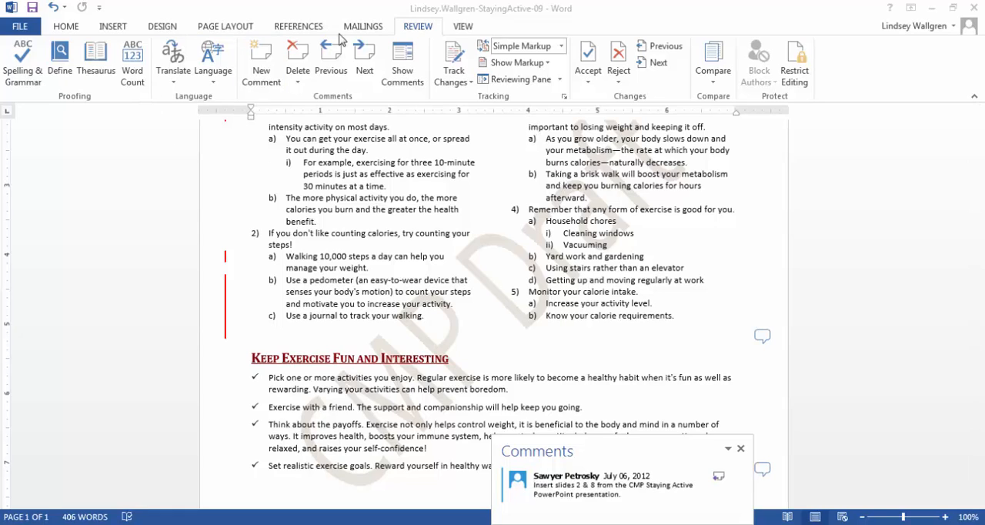
click(293, 54)
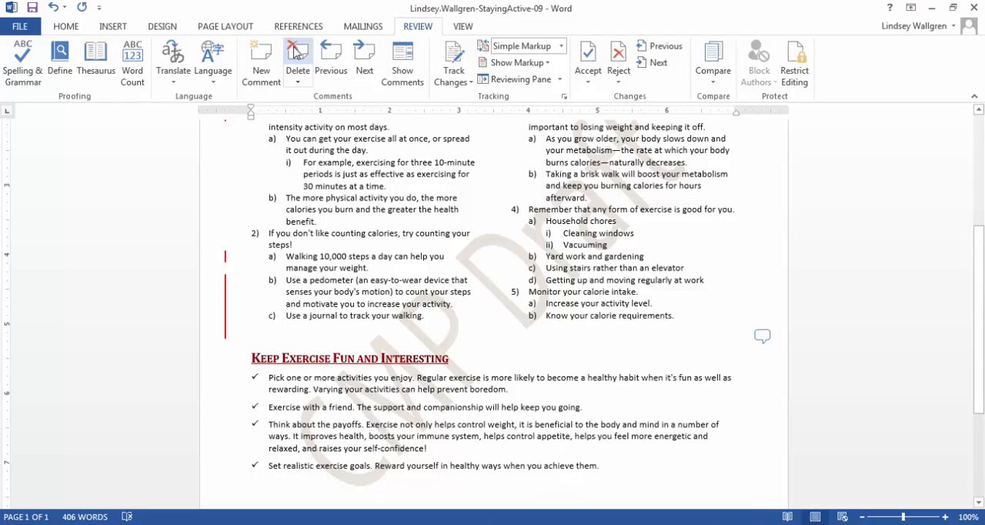
Open the comment about inserting the chart from the Estimated Calories worksheet and delete it
click(763, 335)
click(760, 337)
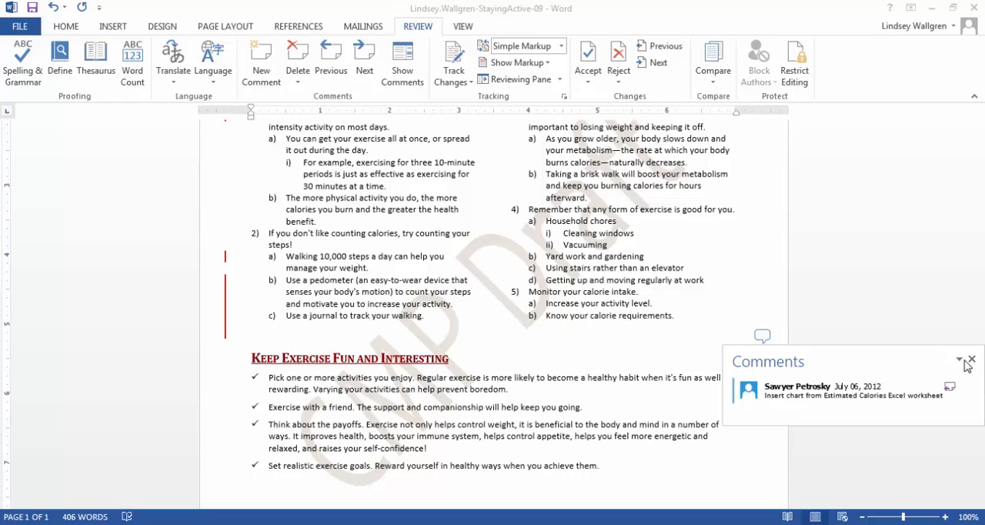
click(959, 360)
click(978, 380)
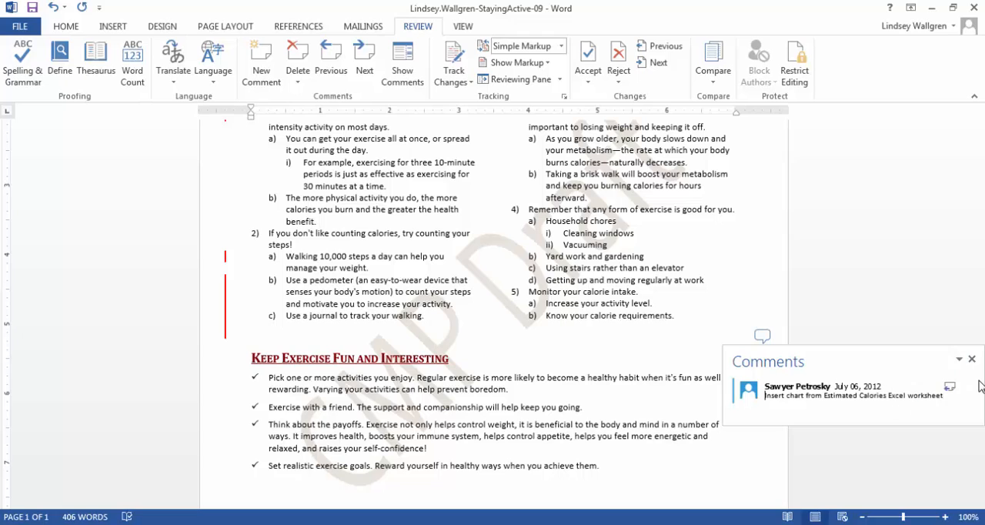
click(973, 360)
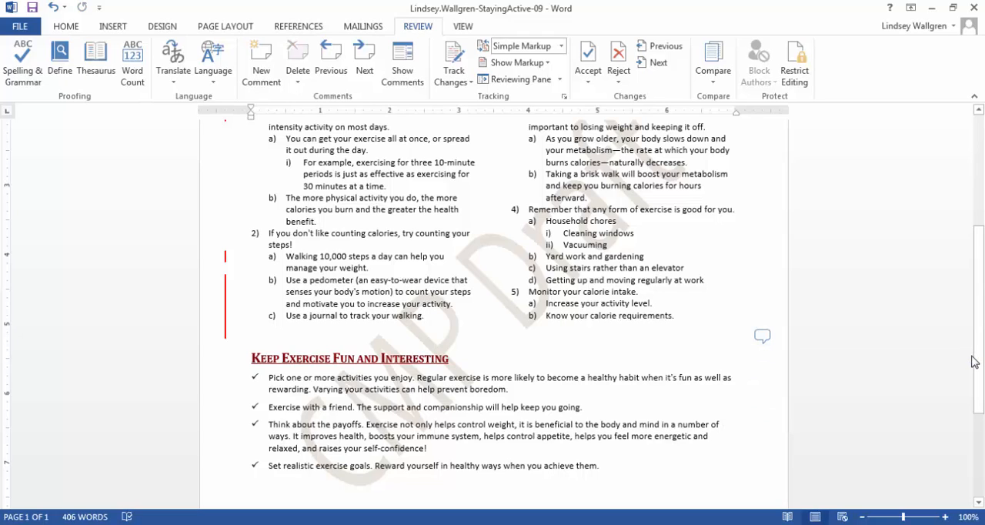
click(762, 335)
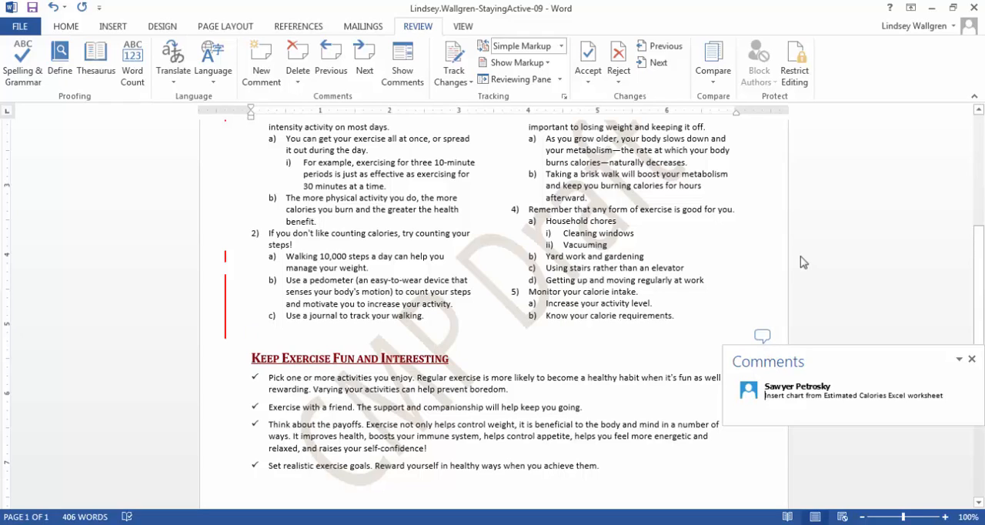
click(297, 61)
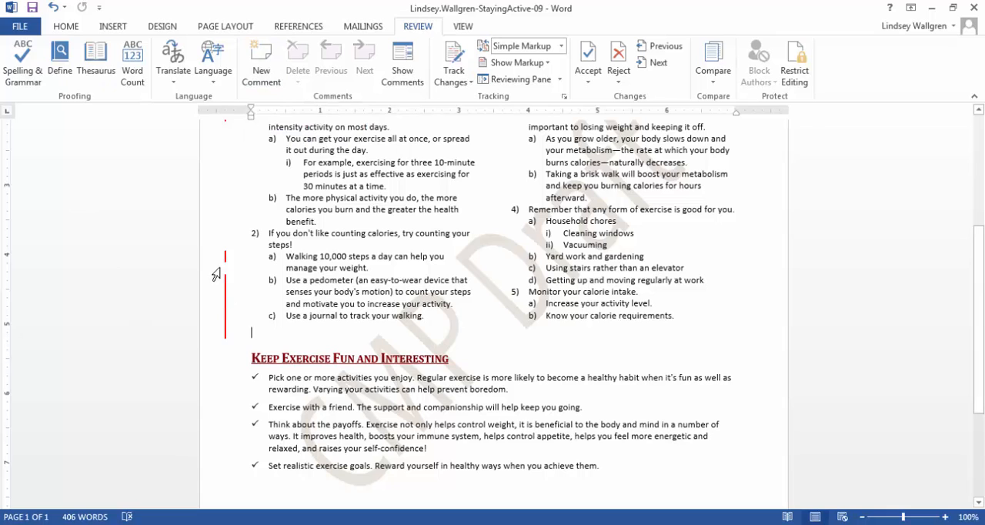
Turn Track Changes on and off again
scroll(235, 264, up, 5)
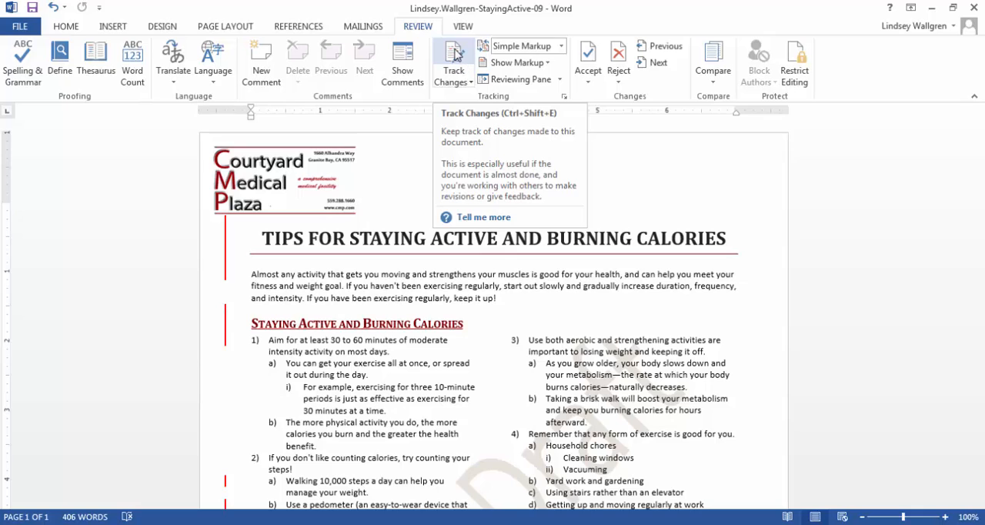
click(455, 55)
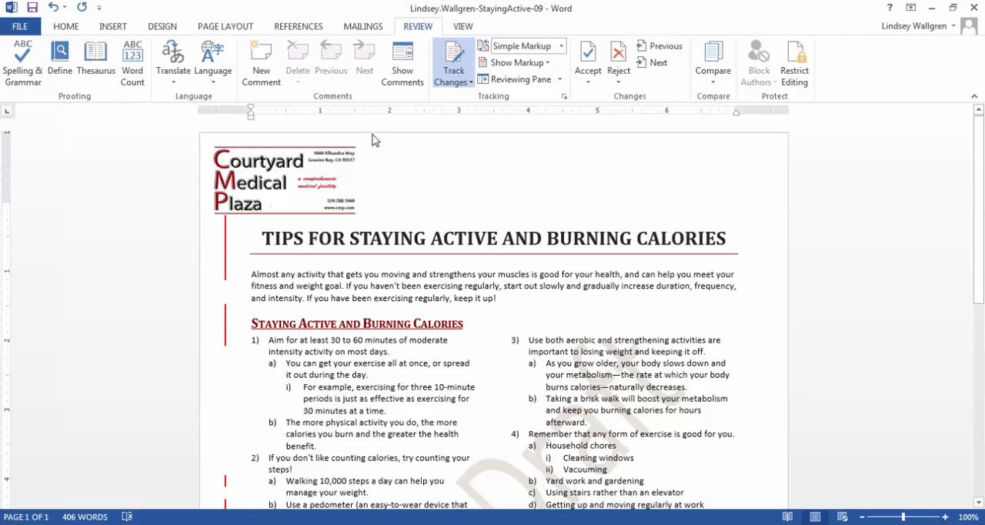
click(464, 71)
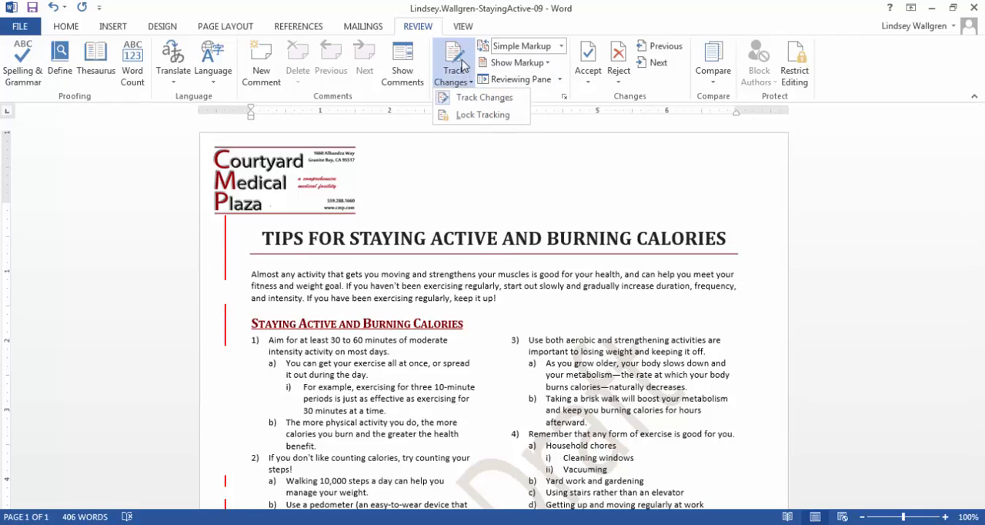
click(463, 60)
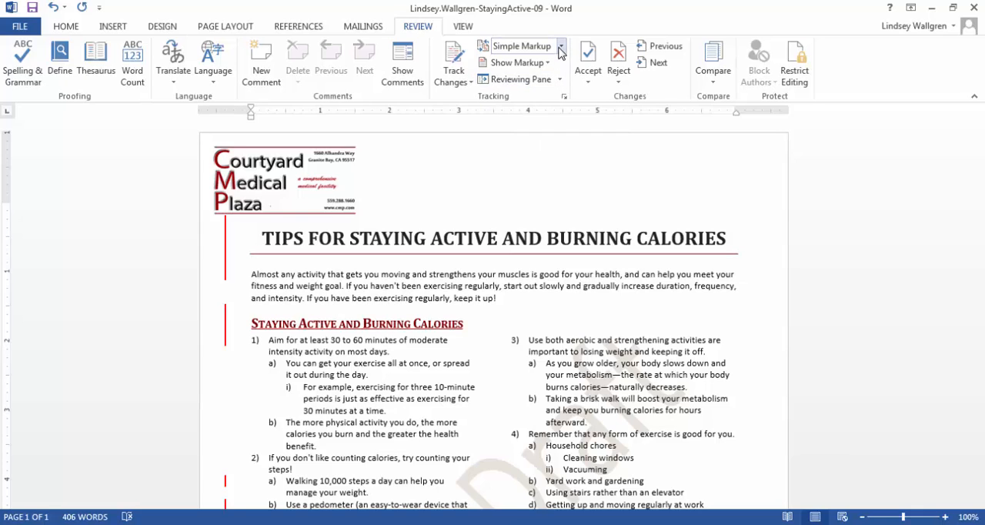
Switch the markup display to No Markup and back to Simple Markup
click(561, 47)
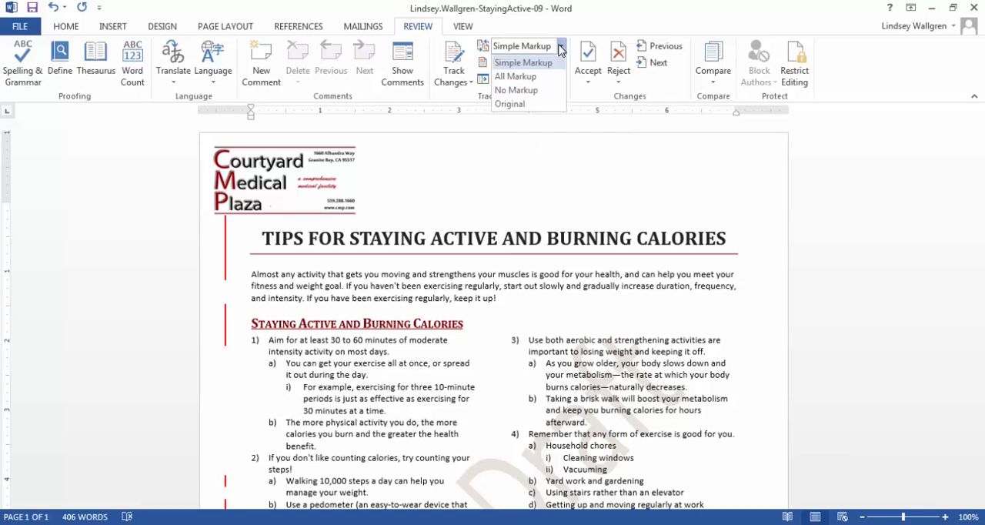
click(516, 90)
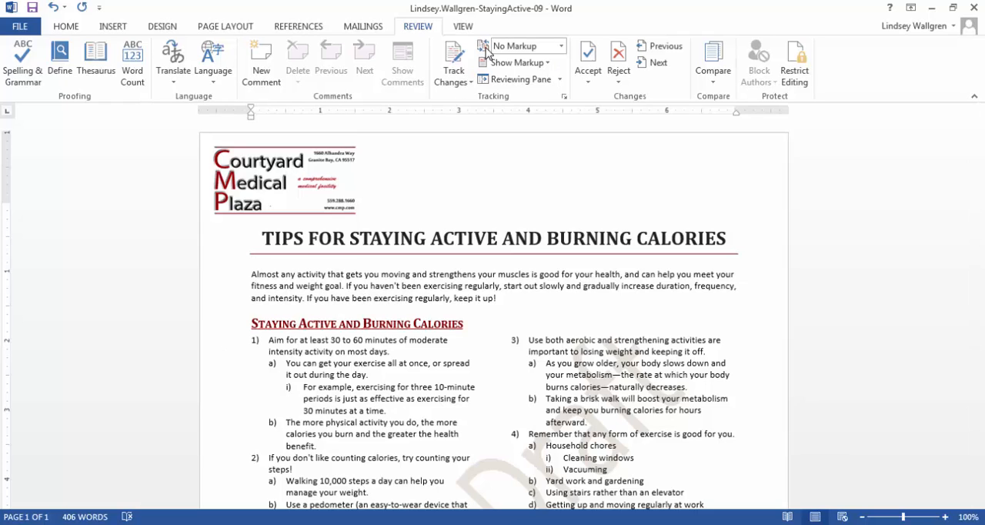
click(557, 48)
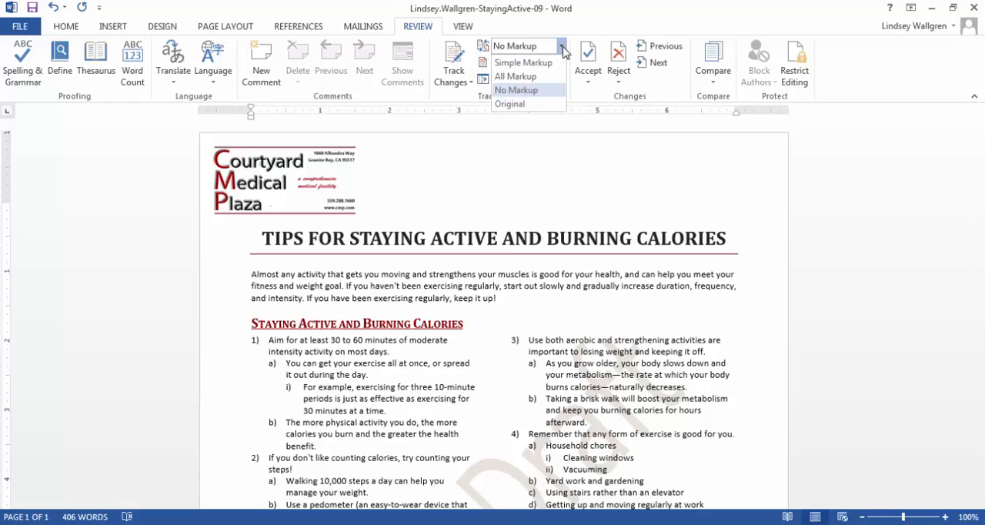
click(523, 63)
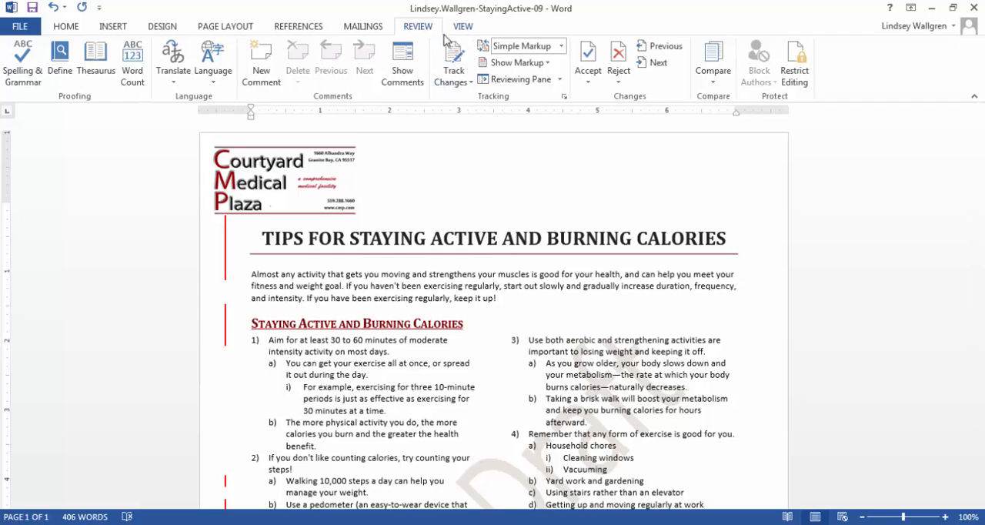
Show the vertical Reviewing Pane and reject the inserted comma after "health" in the introductory paragraph
click(560, 80)
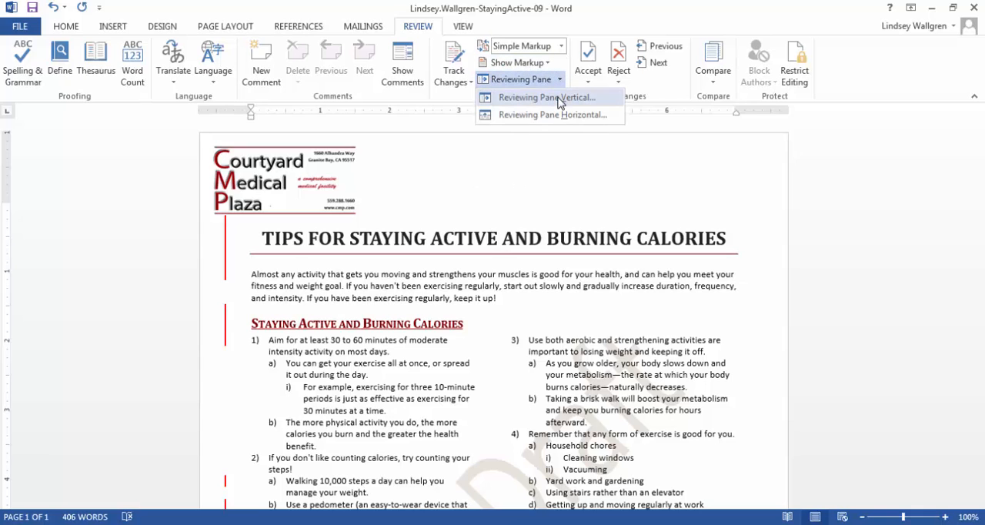
click(559, 100)
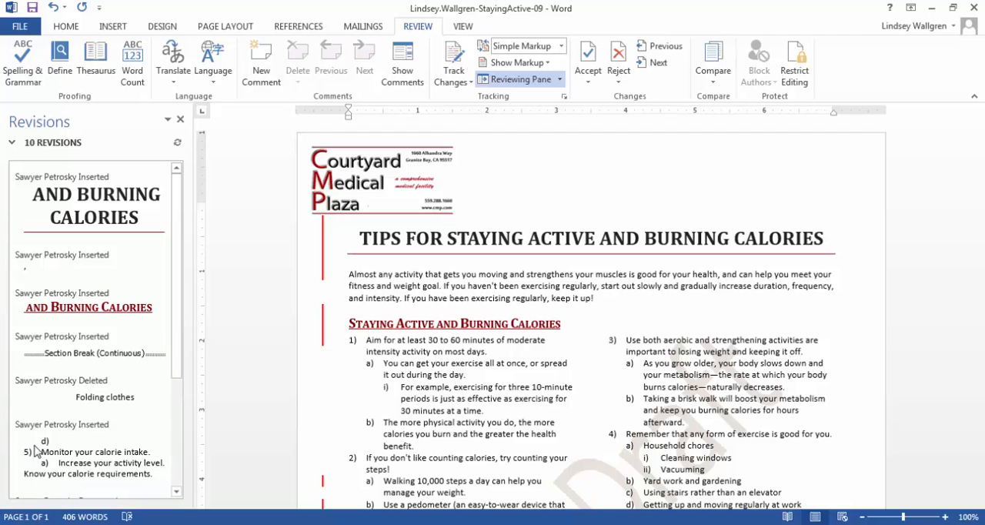
click(26, 272)
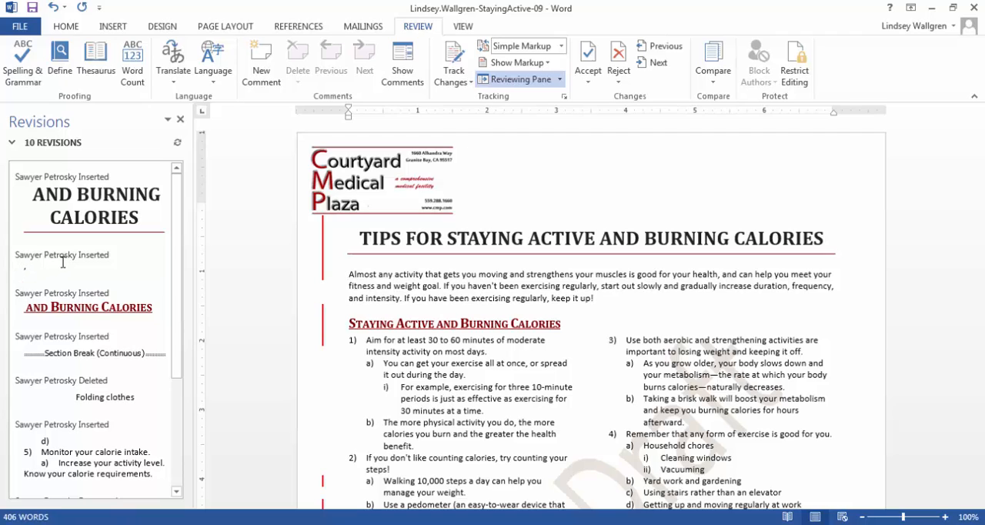
right_click(24, 271)
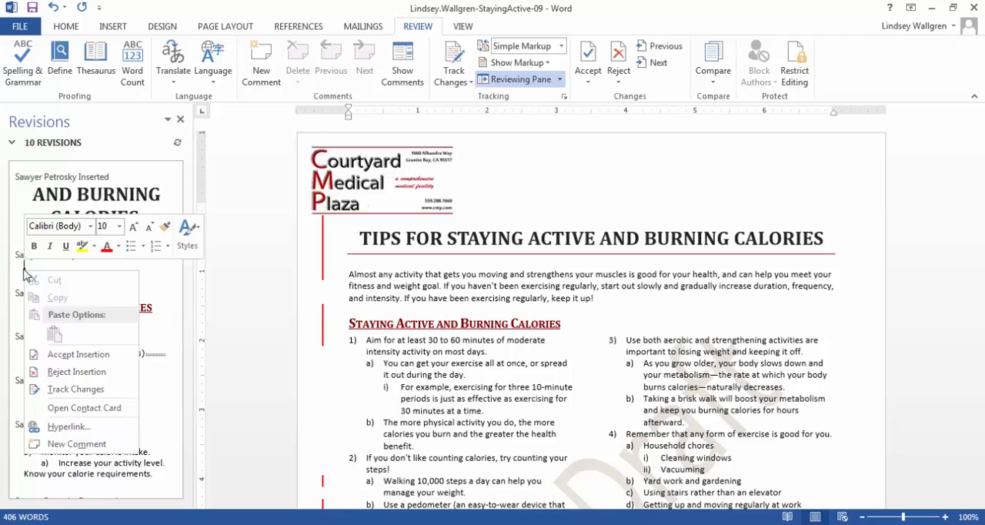
click(77, 372)
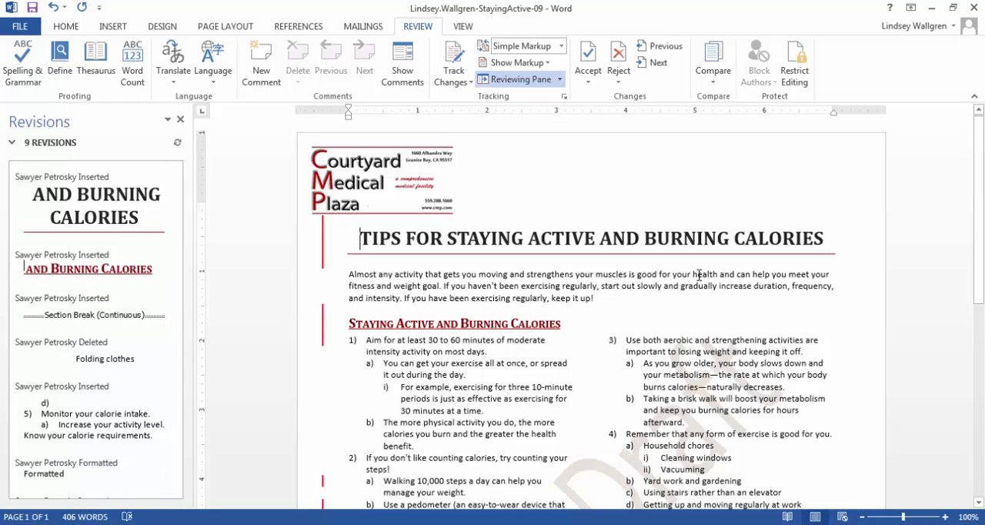
drag(693, 275, 769, 270)
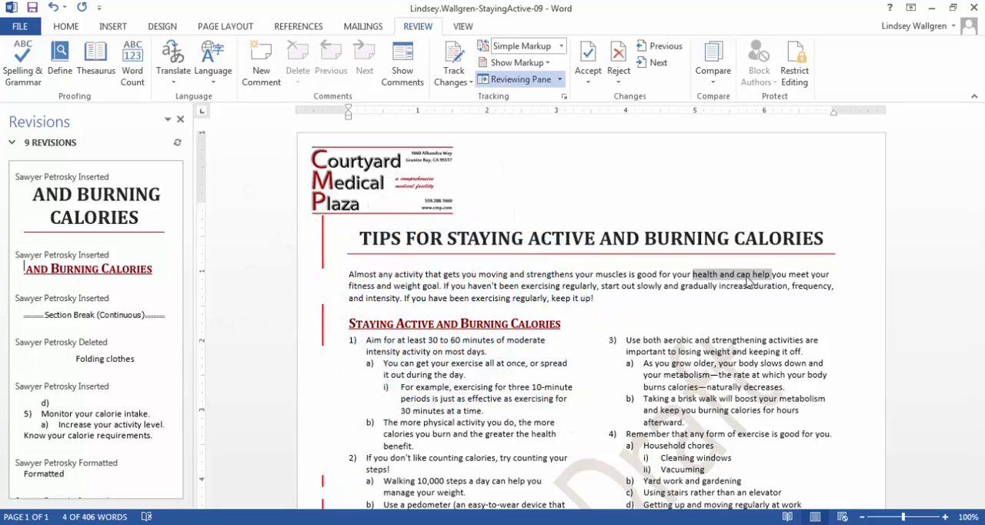
Accept all remaining tracked changes in the document and close the Reviewing Pane
click(612, 274)
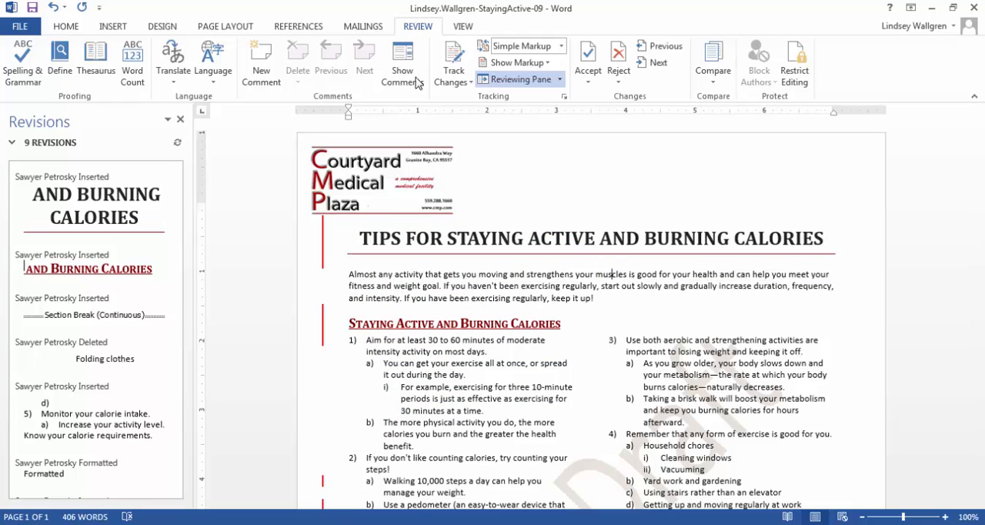
click(594, 85)
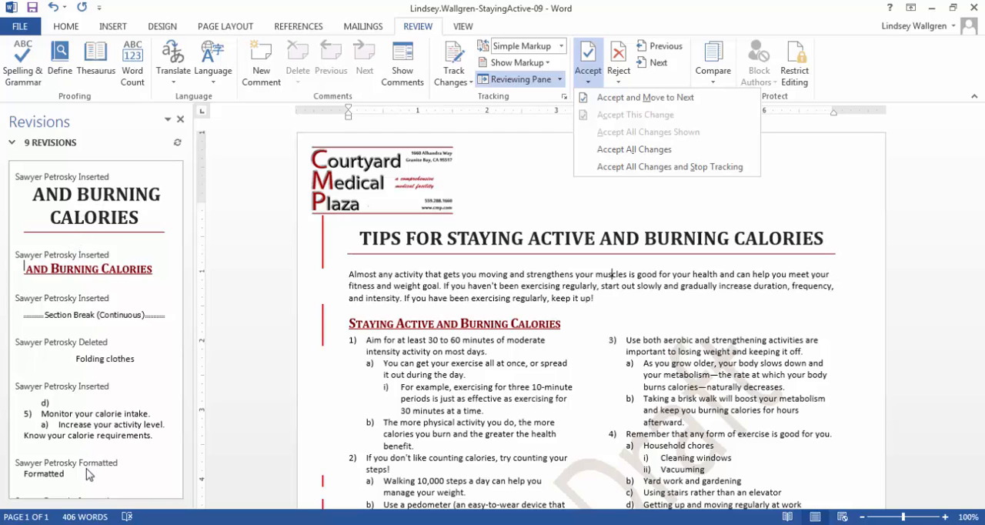
click(630, 157)
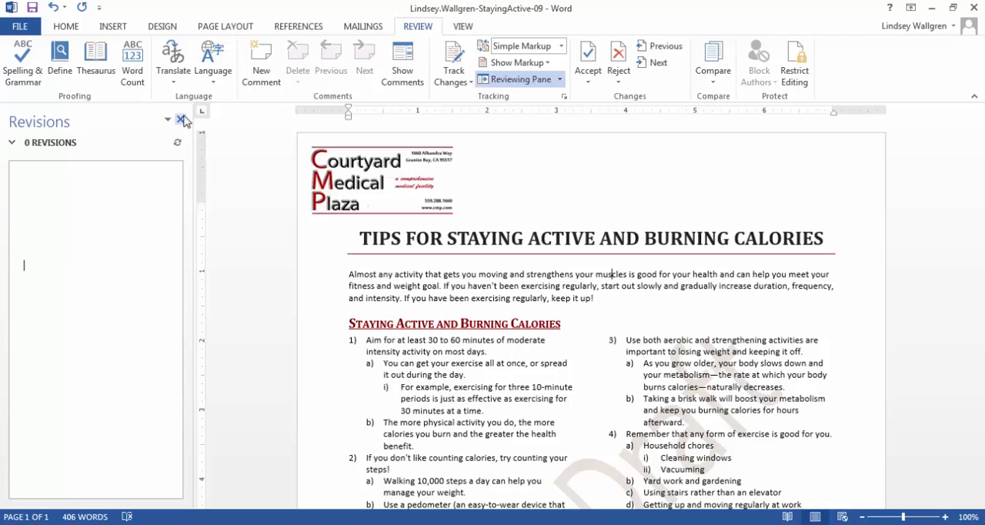
click(528, 80)
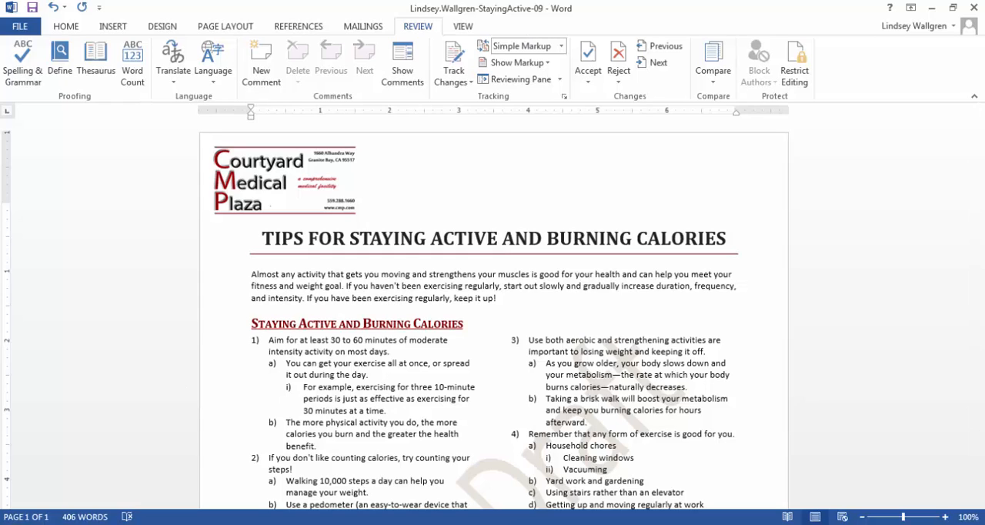
Switch to Windows Explorer and open the WD2013-GuidedProject-9-3-resources folder on the Desktop
key(super)
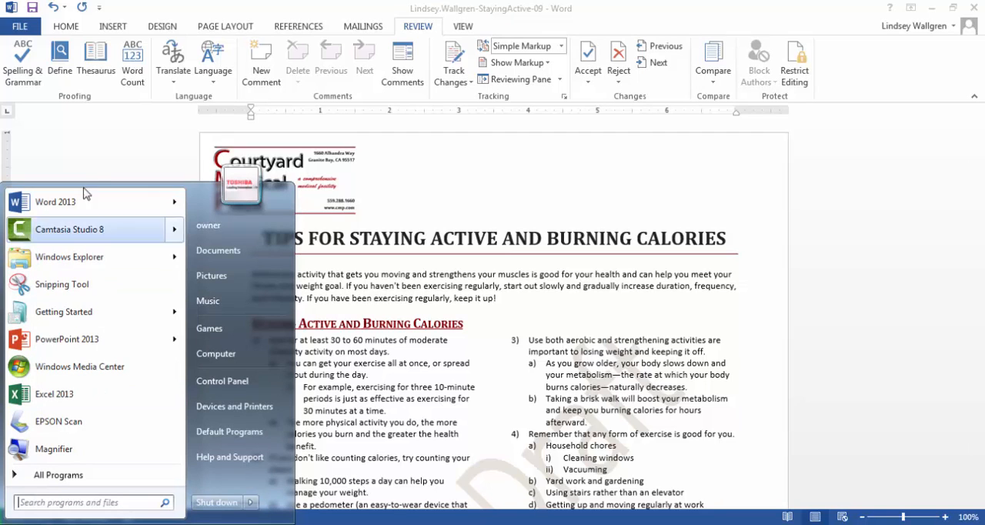
click(229, 259)
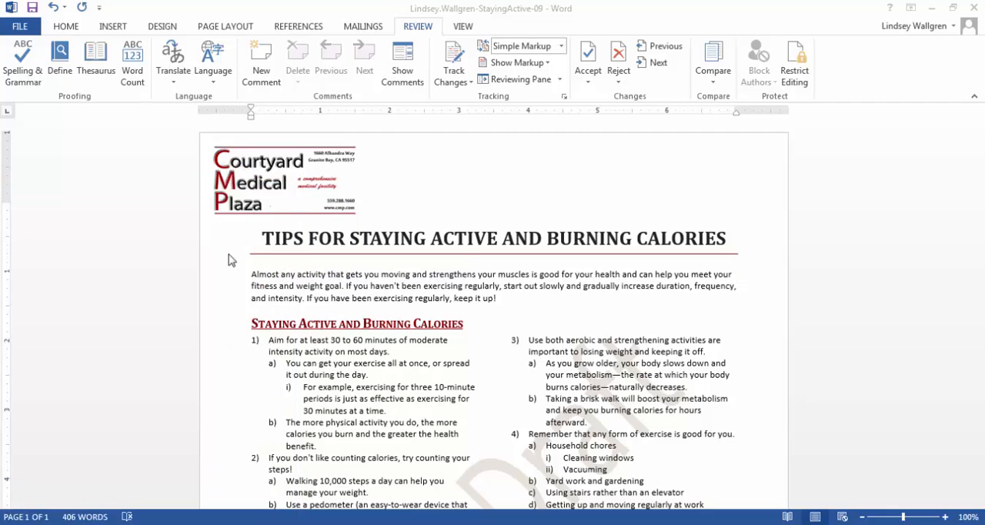
click(57, 96)
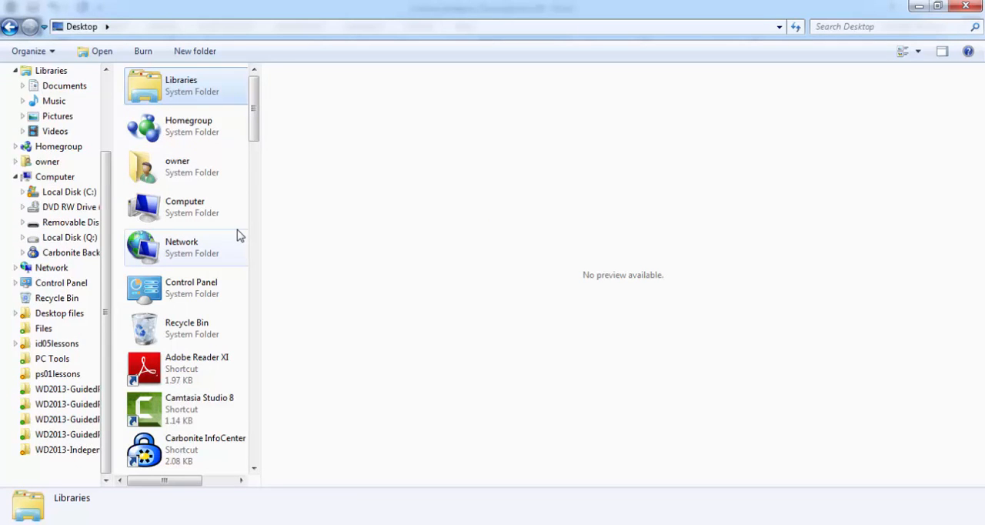
scroll(256, 136, down, 1)
drag(256, 136, 268, 231)
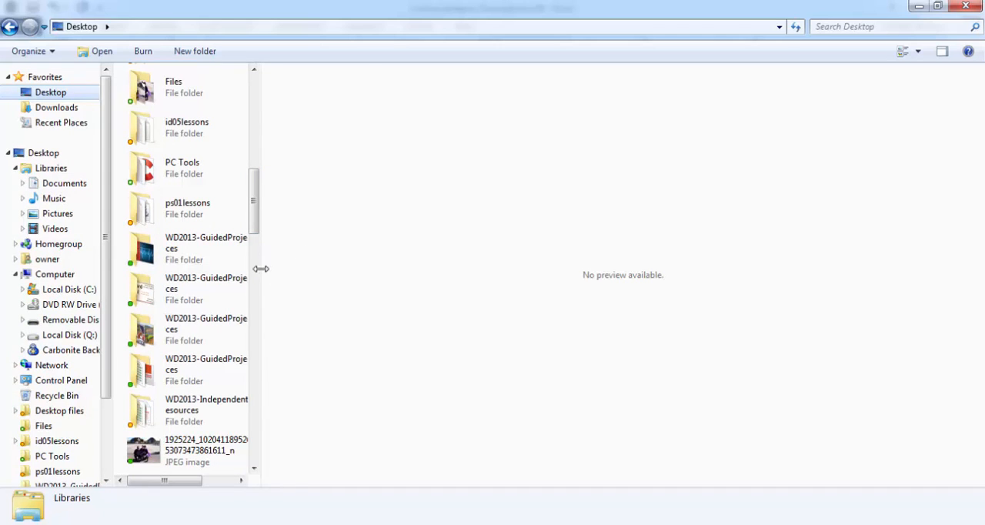
drag(260, 269, 411, 256)
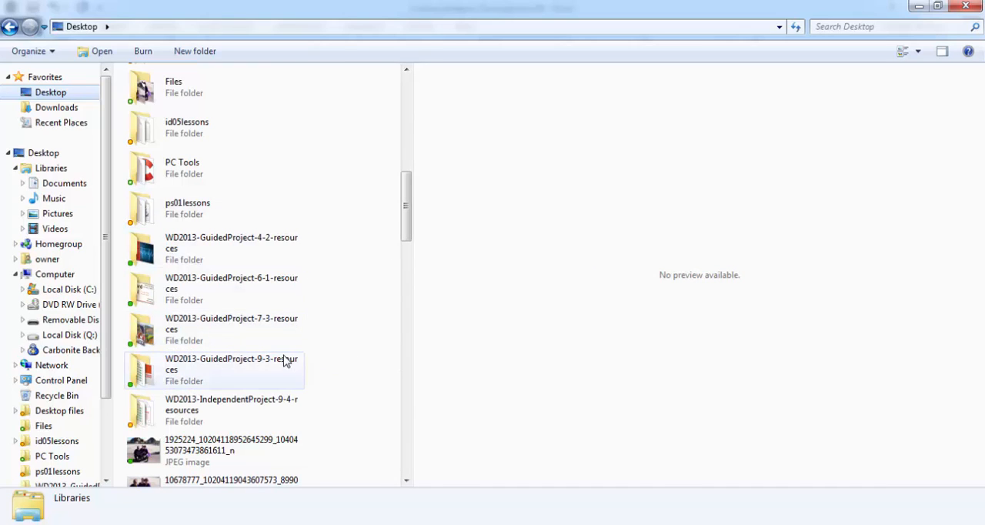
double_click(258, 374)
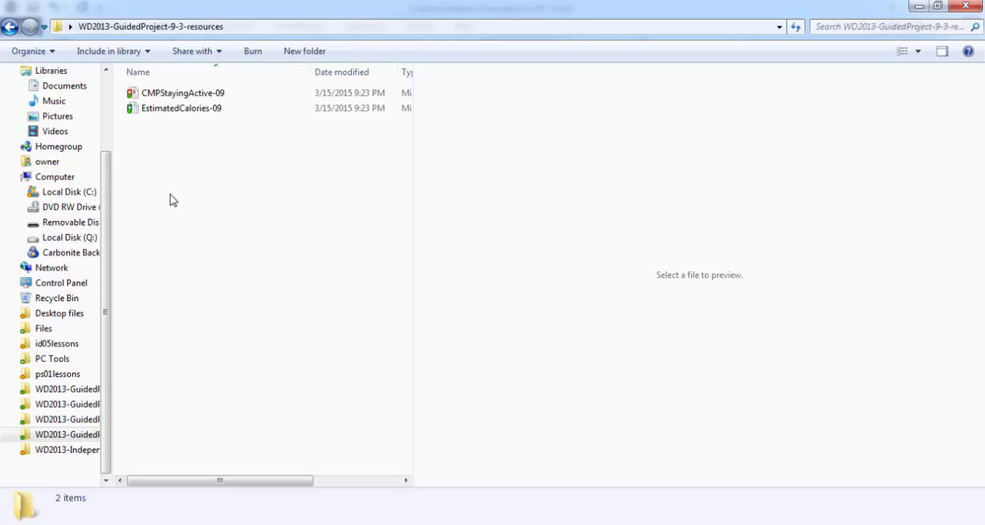
Open the EstimatedCalories-09 workbook in Excel, maximize its window and enable editing
double_click(180, 112)
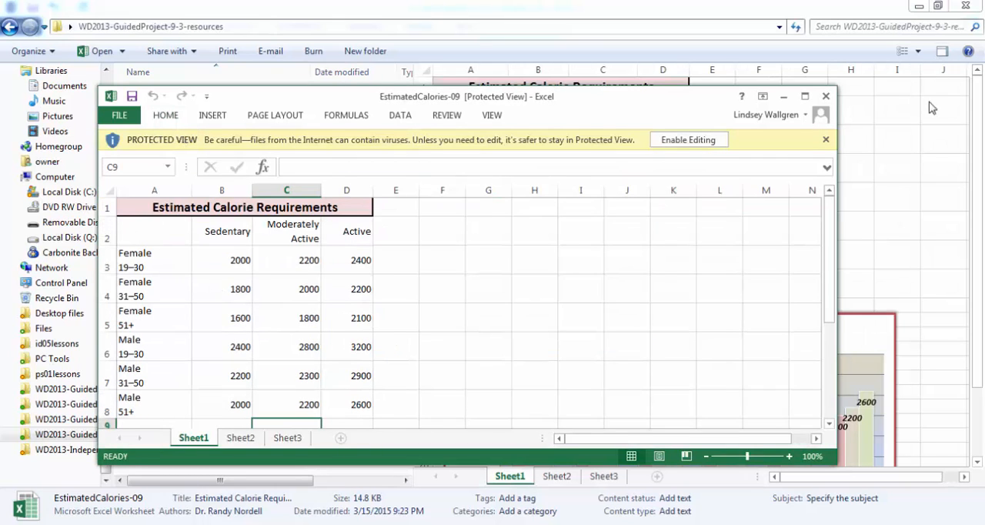
click(805, 96)
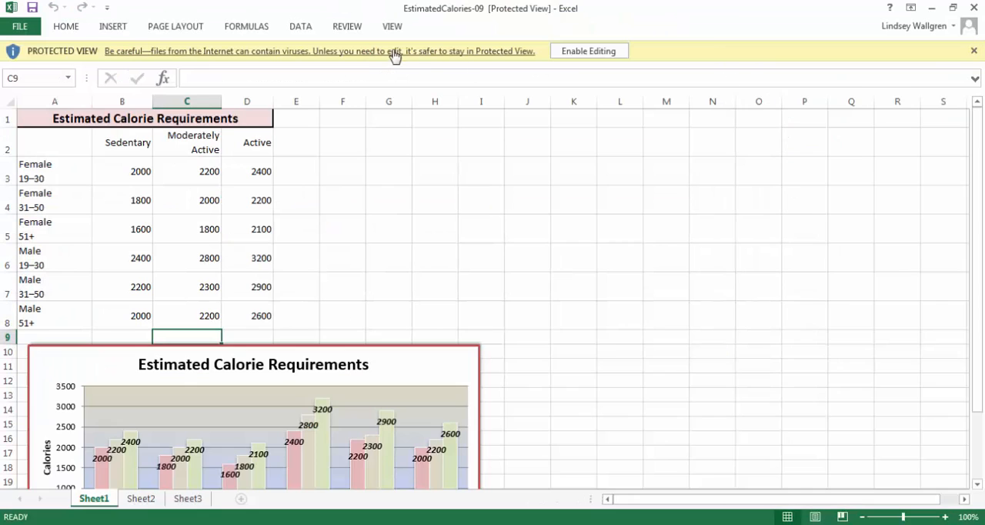
click(600, 50)
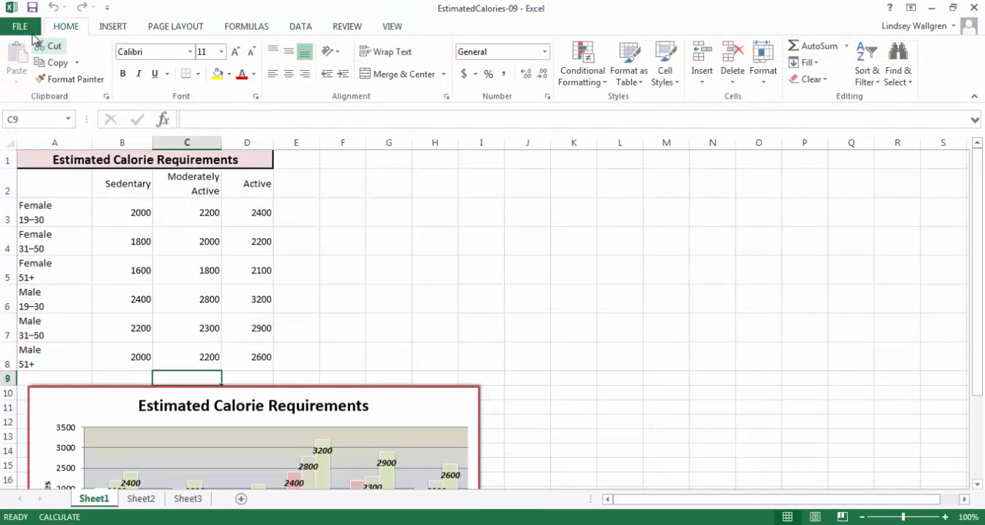
Save a copy of the workbook to the Desktop as EstimatedCalories-09
click(26, 29)
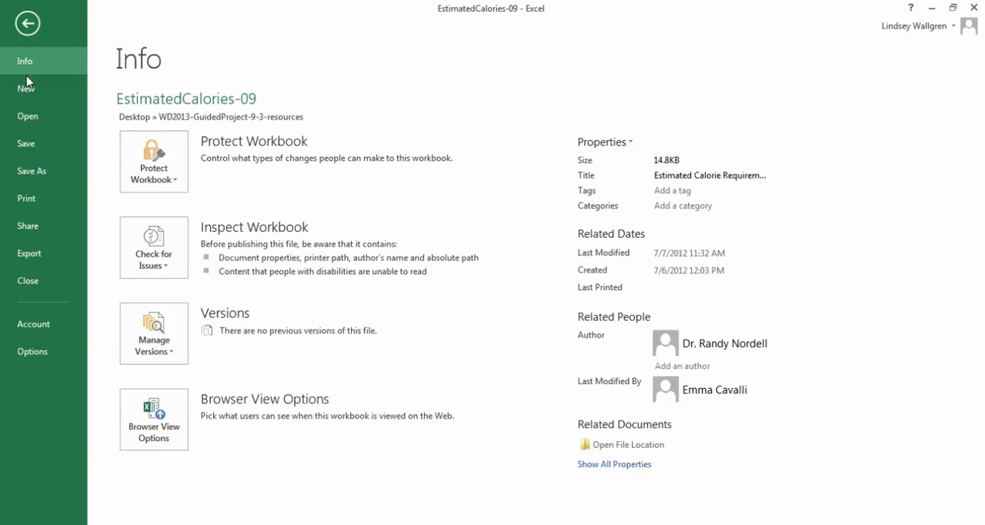
click(31, 172)
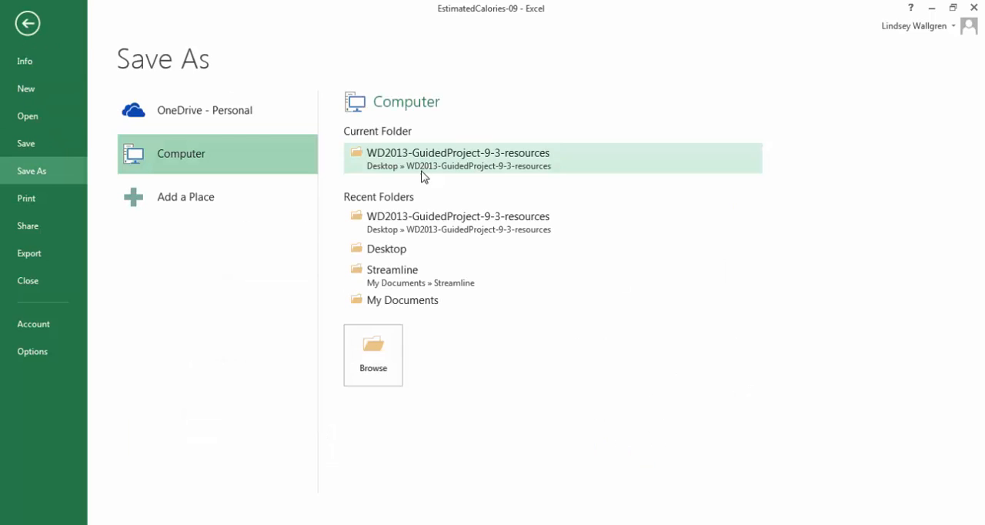
click(387, 327)
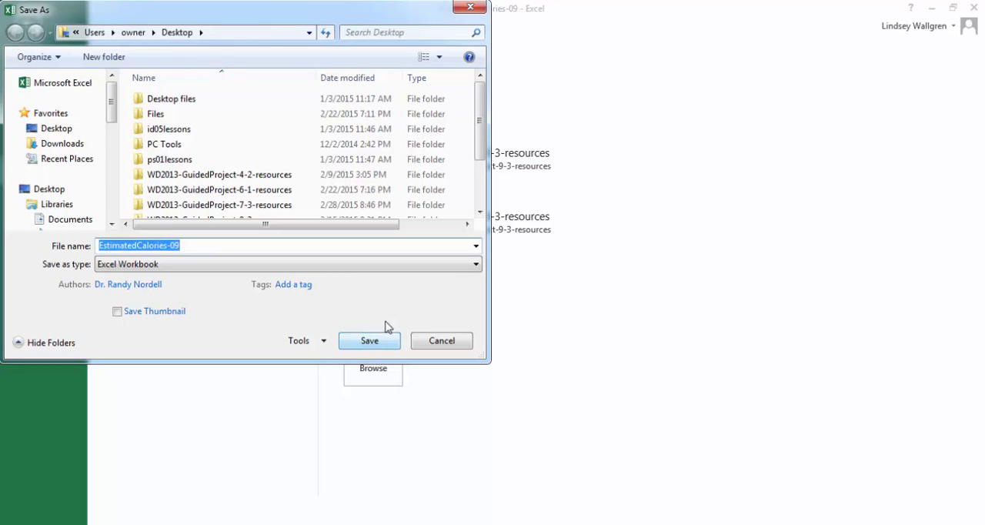
click(387, 331)
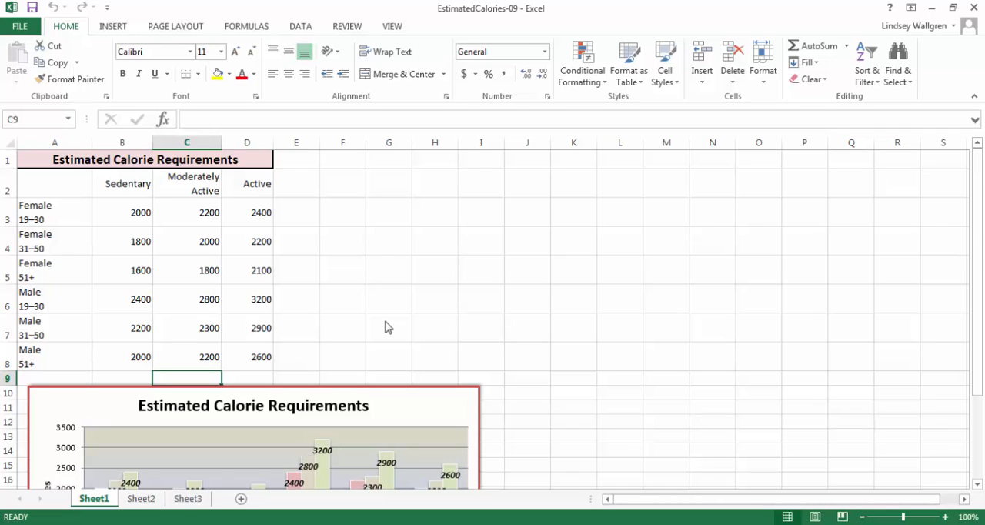
Copy the Estimated Calorie Requirements chart below the table on Sheet1
scroll(387, 327, down, 2)
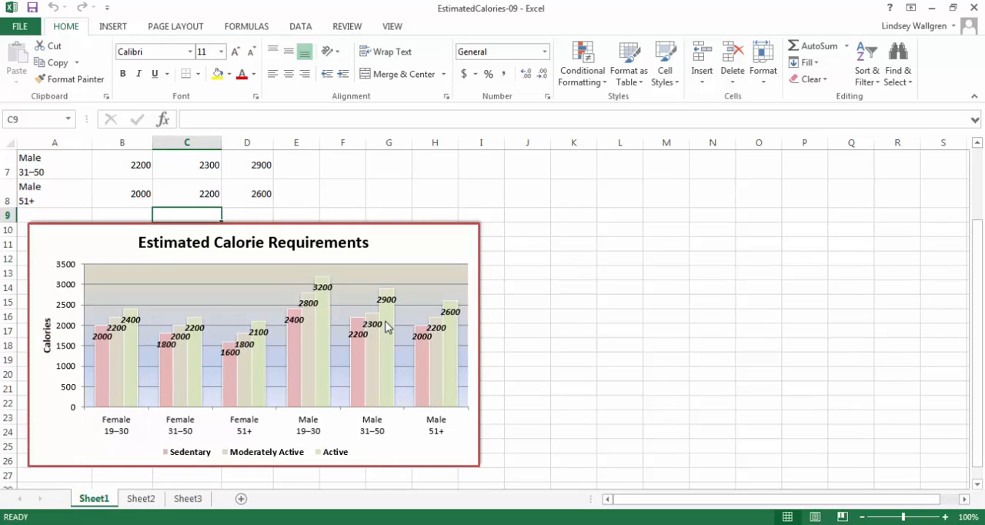
click(387, 327)
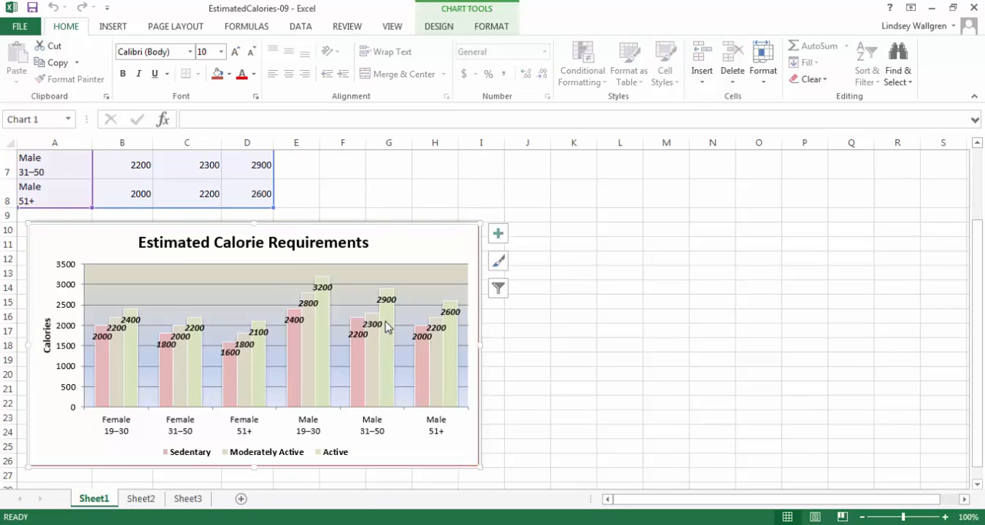
right_click(387, 328)
key(Down)
key(Down)
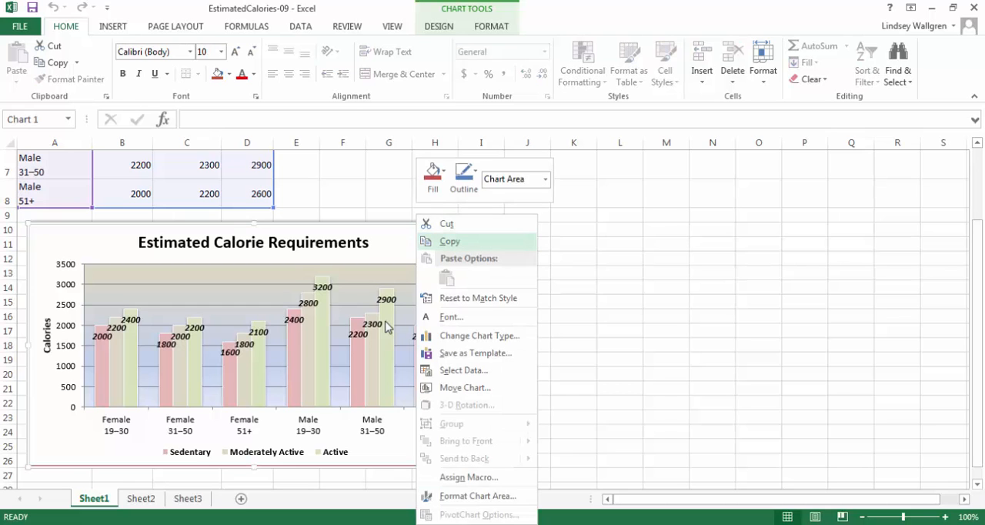
key(Return)
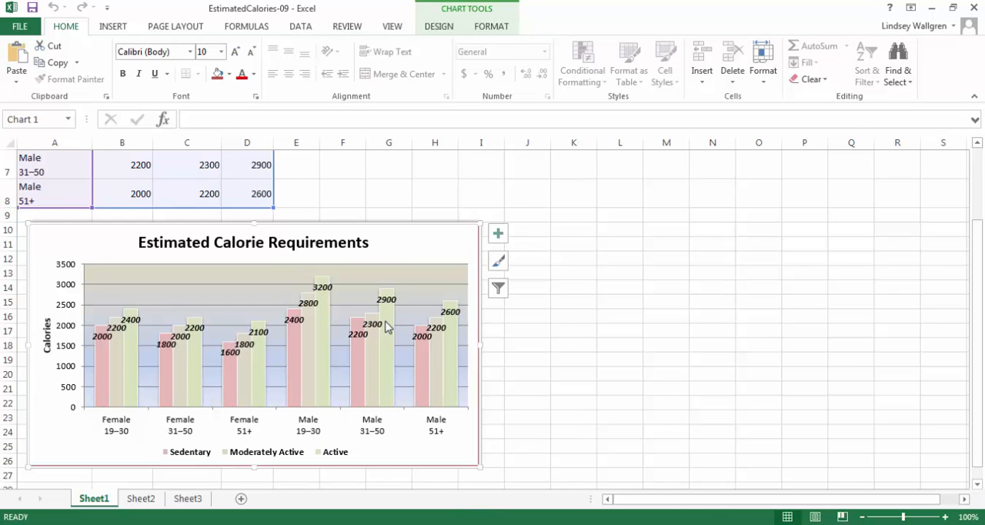
Switch to the Word document and paste the chart as a linked Microsoft Excel Chart Object in the blank paragraph above "Keep Exercise Fun and Interesting"
key(alt+Tab)
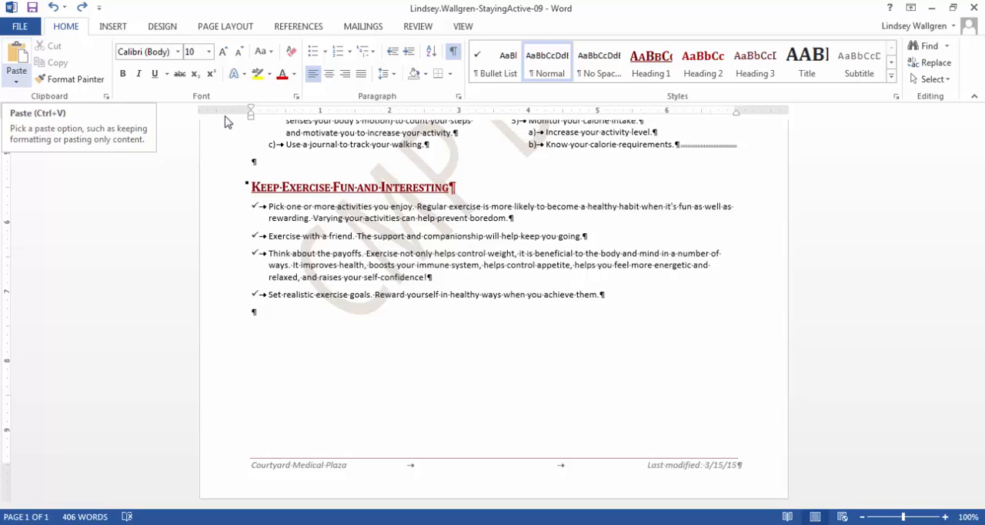
click(17, 75)
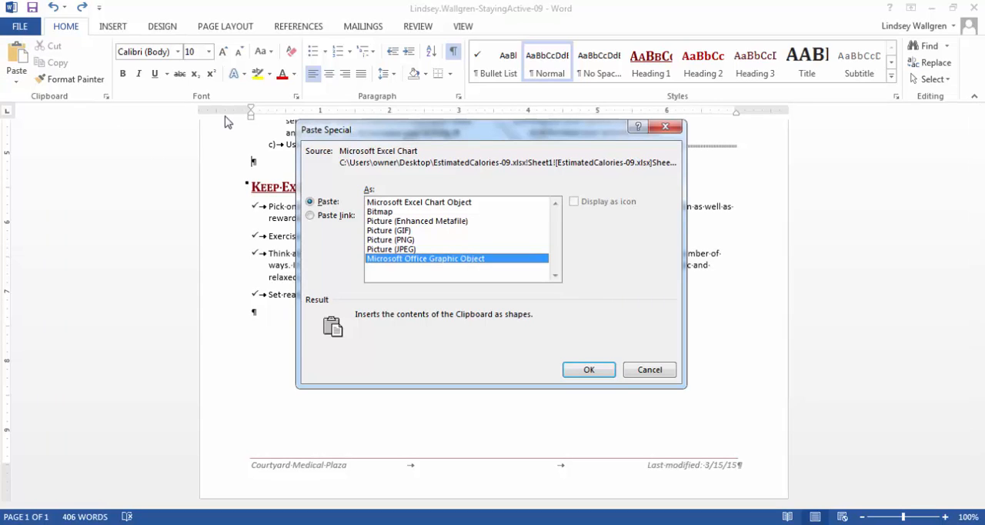
key(alt+l)
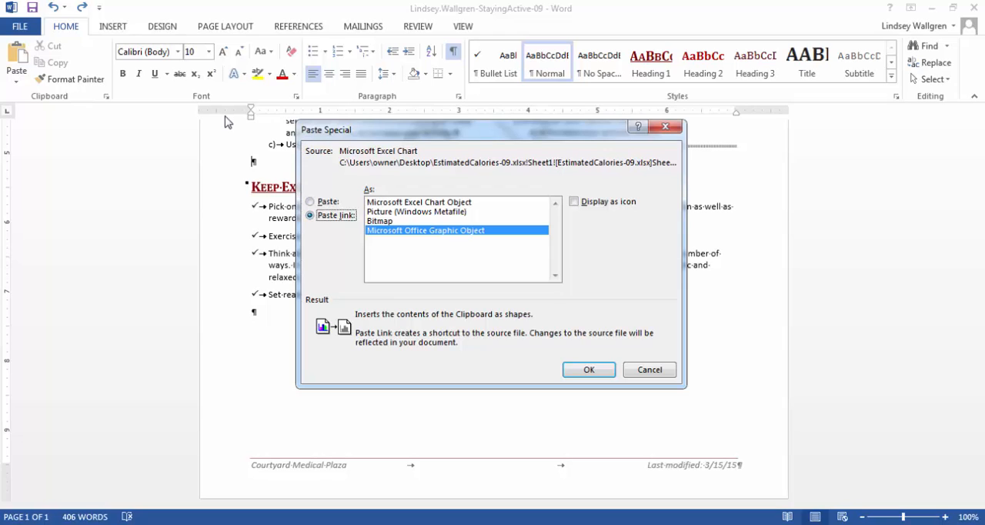
key(Tab)
key(Home)
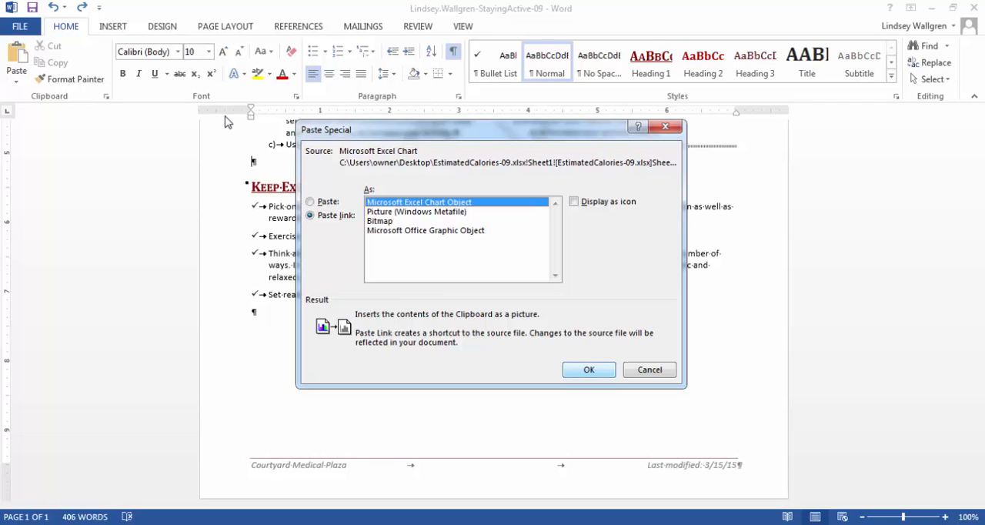
key(Return)
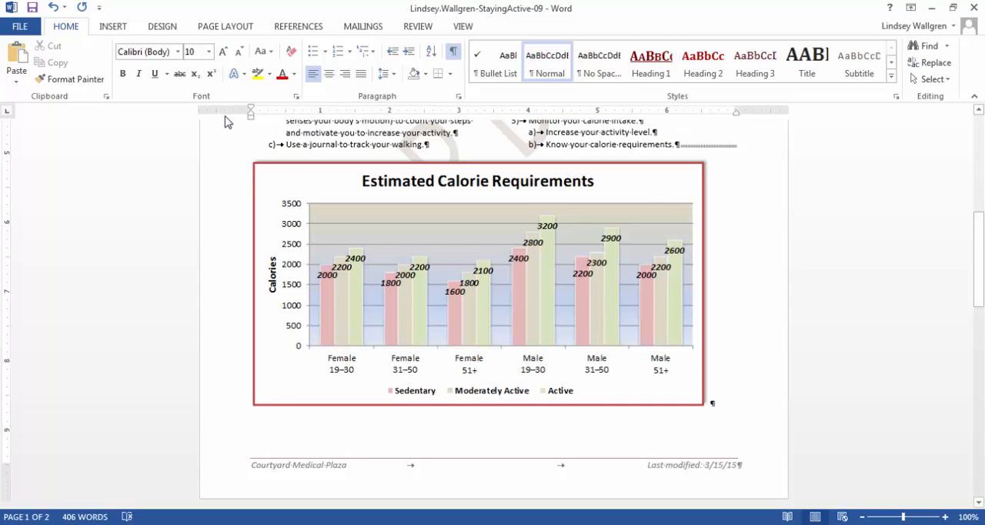
Center the pasted Estimated Calorie Requirements chart horizontally on the page
key(shift+Left)
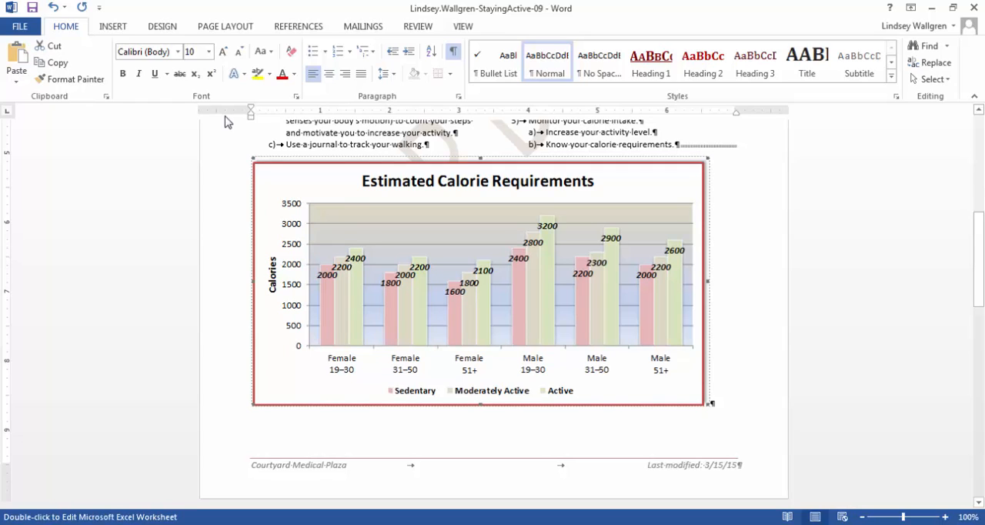
key(ctrl+e)
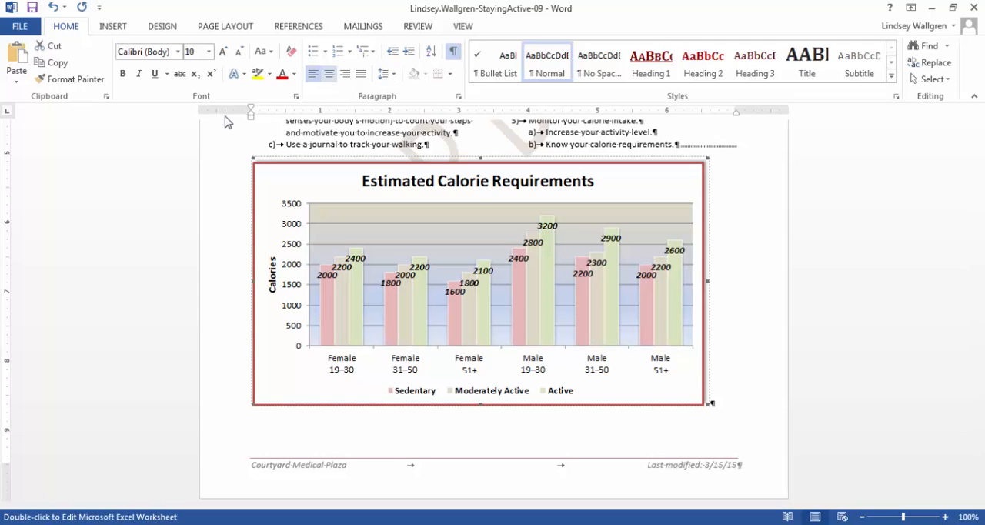
key(ctrl+e)
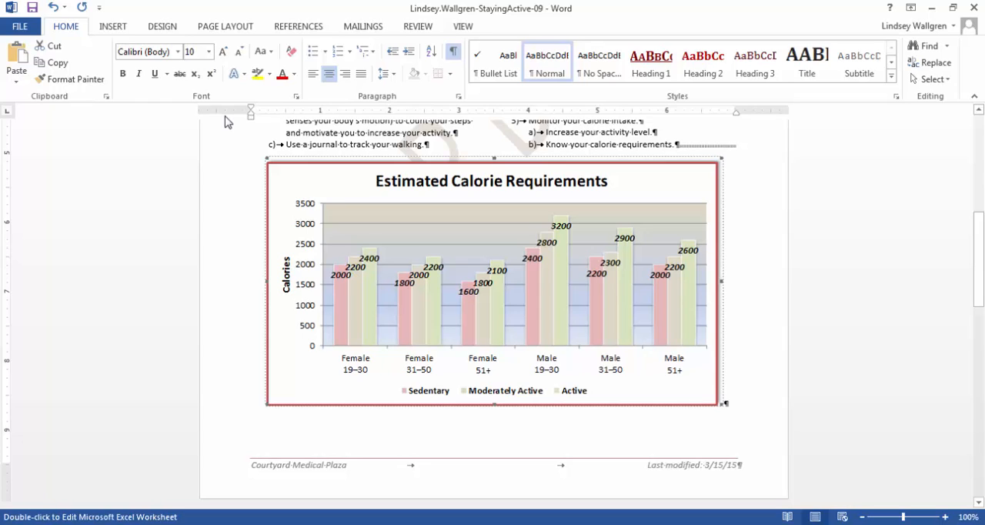
Open the linked worksheet of the Estimated Calorie Requirements chart in Excel for editing
key(shift+F10)
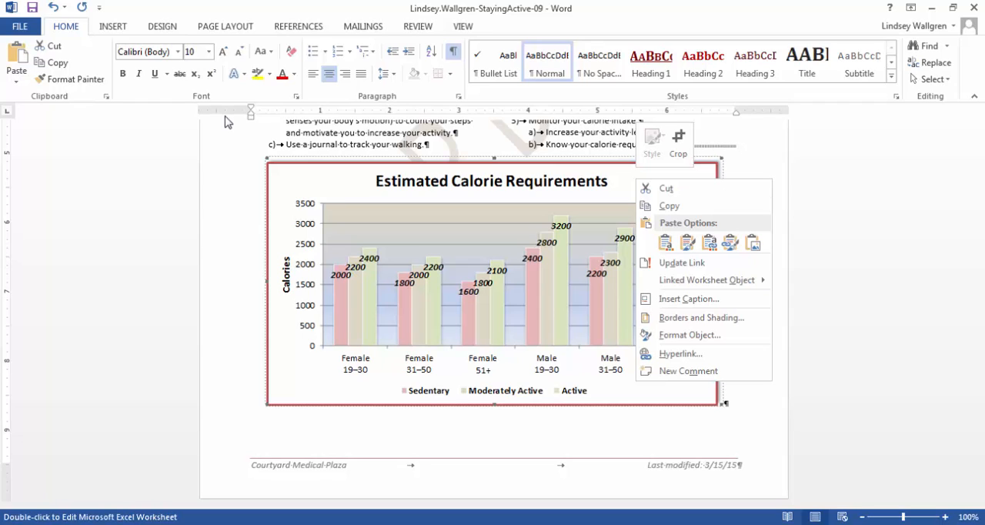
mouse_move(706, 280)
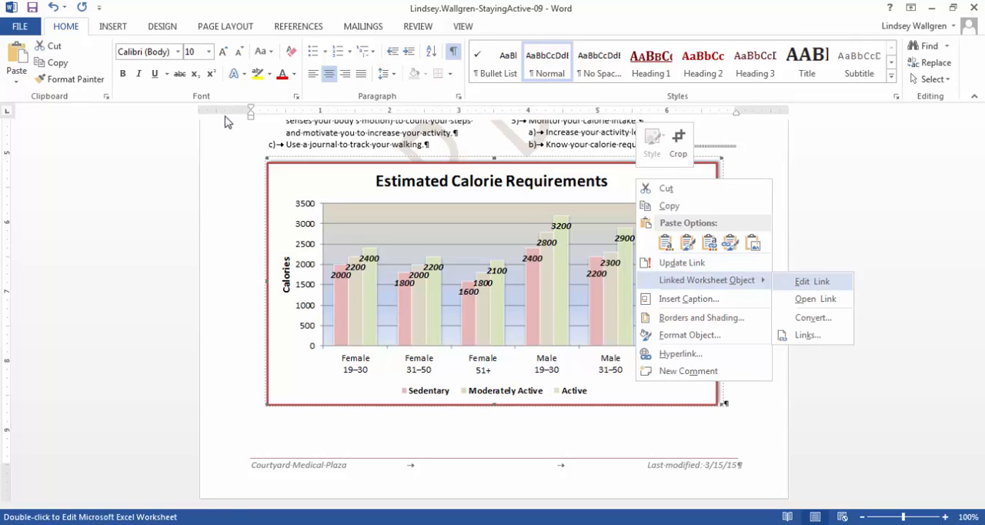
key(Return)
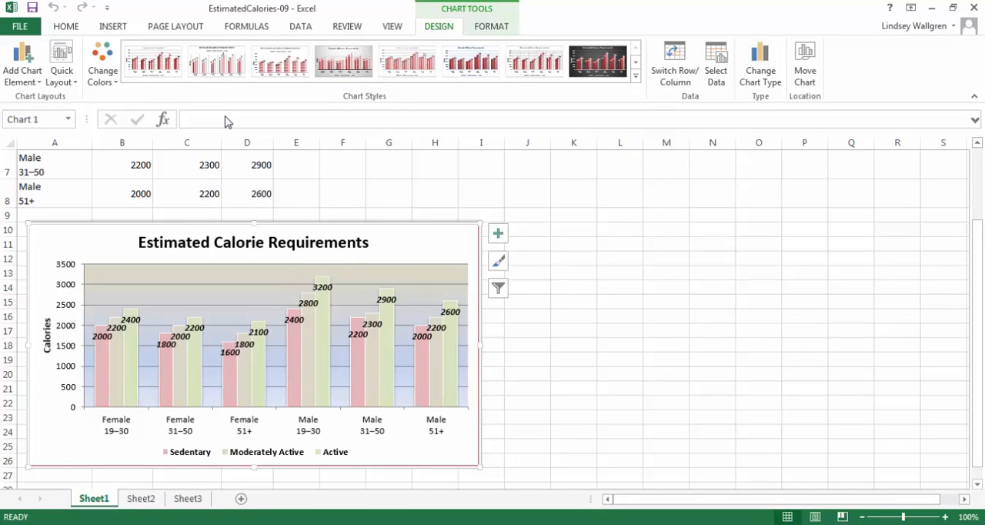
Set the Moderately Active value for Male 31–50 in cell C7 to 2400
scroll(226, 122, up, 2)
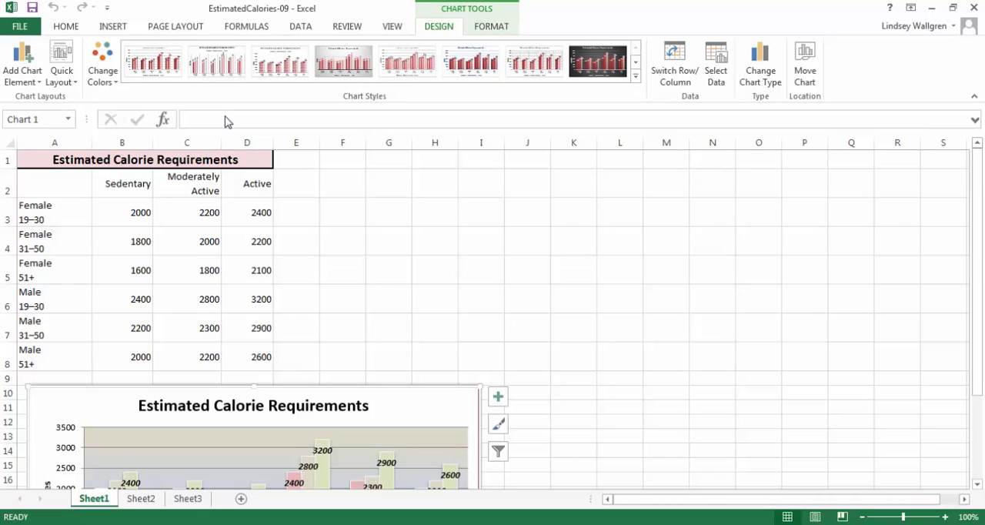
key(Escape)
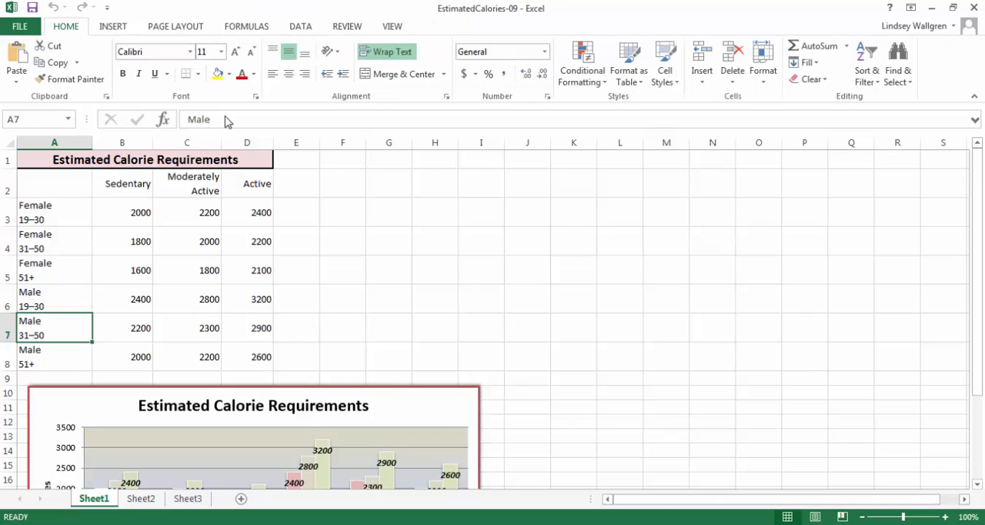
key(Right)
key(Right)
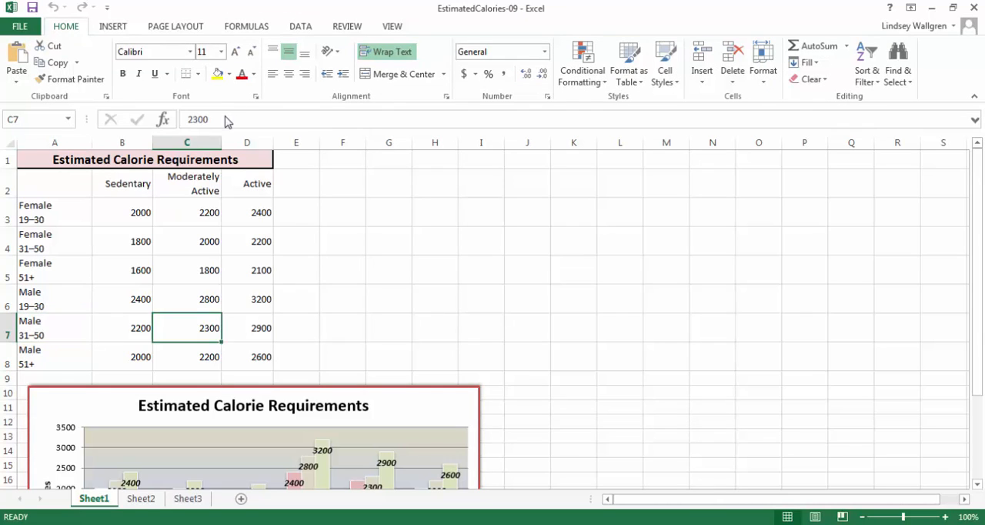
scroll(225, 121, down, 1)
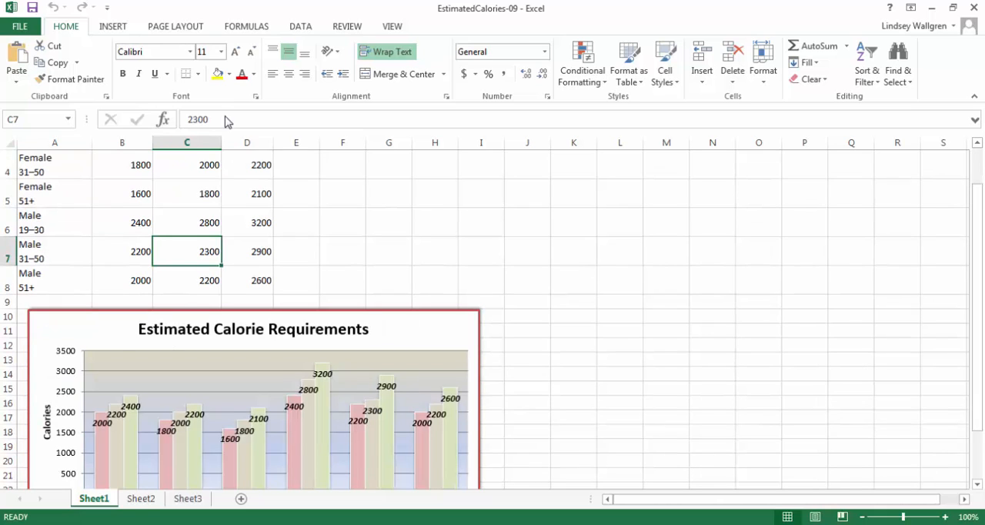
scroll(225, 121, down, 1)
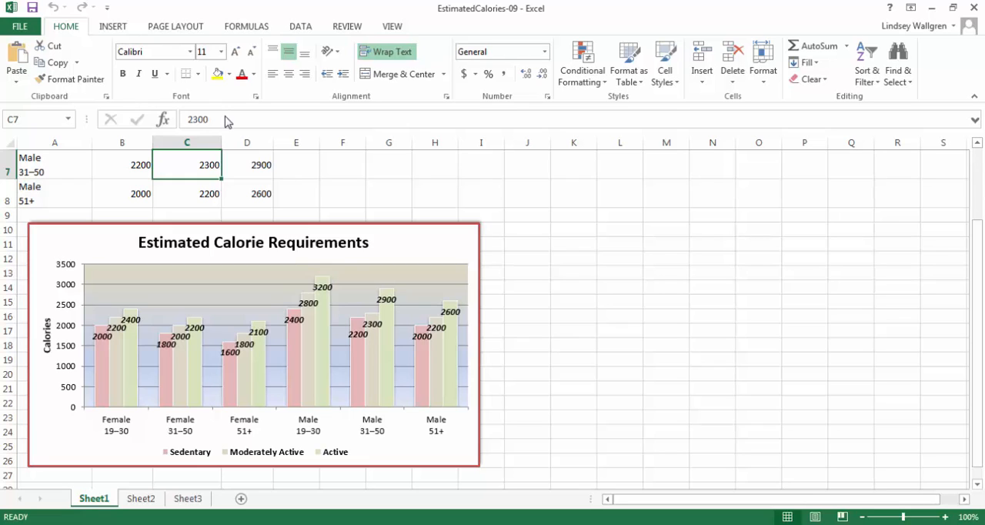
text(2400)
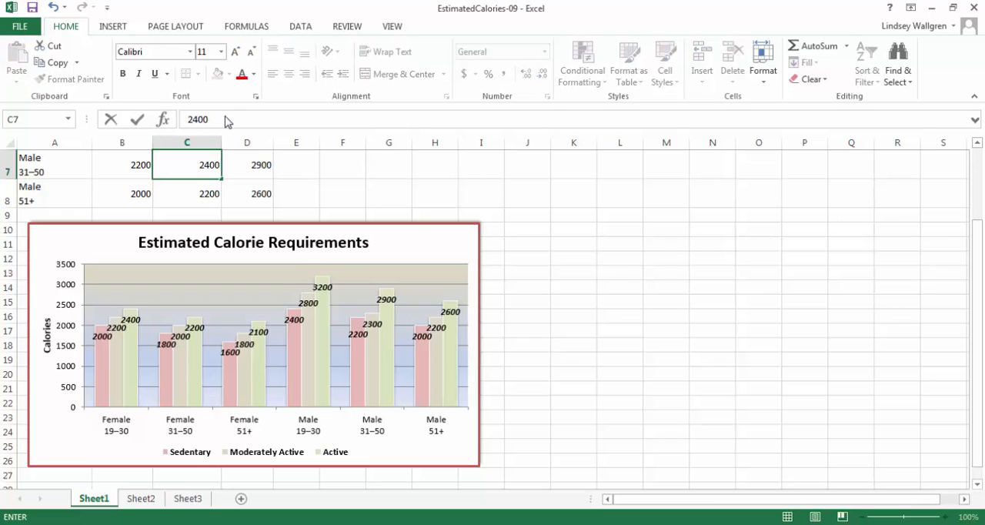
key(Return)
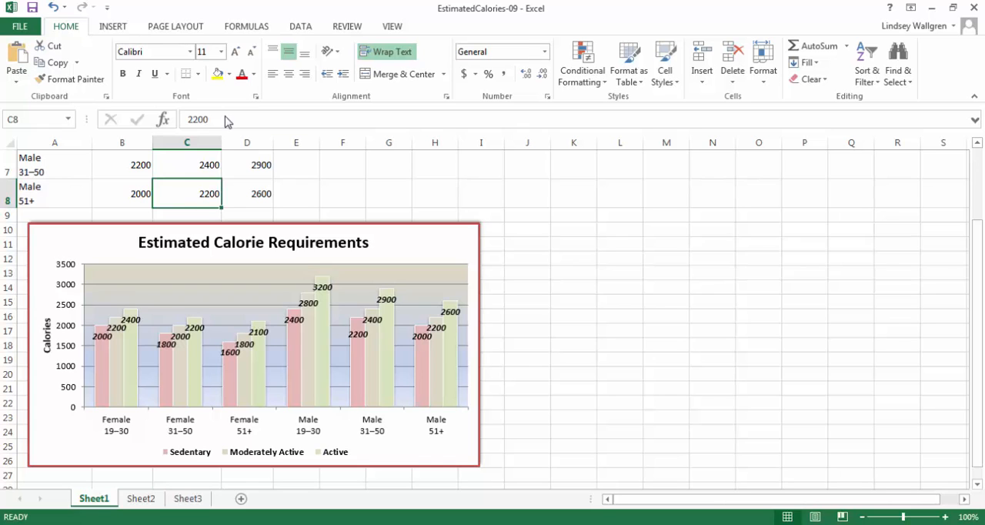
Set the Moderately Active value for Male 51+ in cell C8 to 2300 and close the workbook
scroll(227, 121, up, 2)
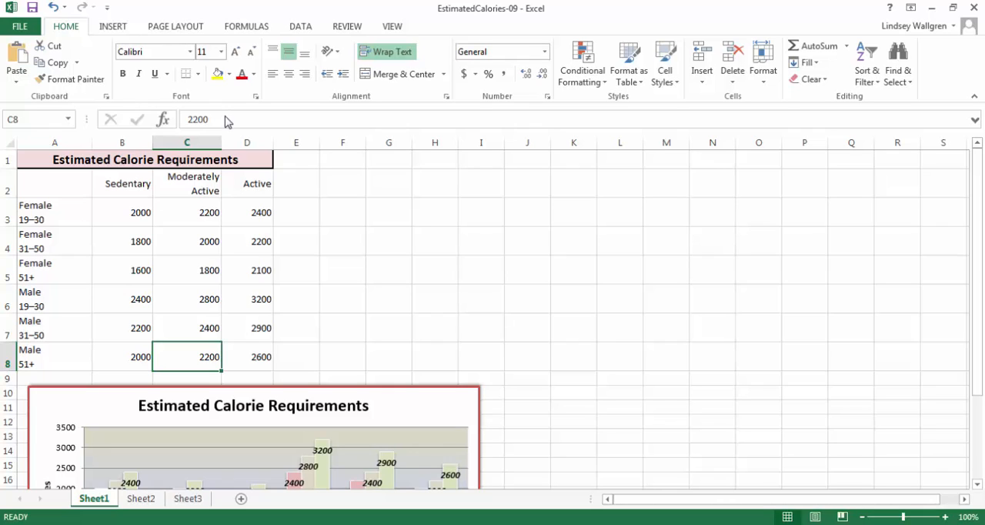
text(2300)
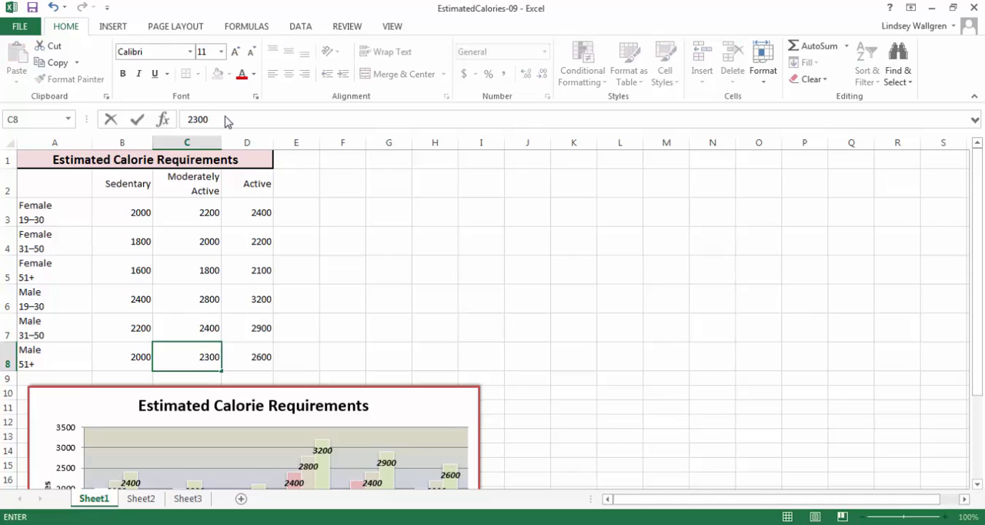
key(Return)
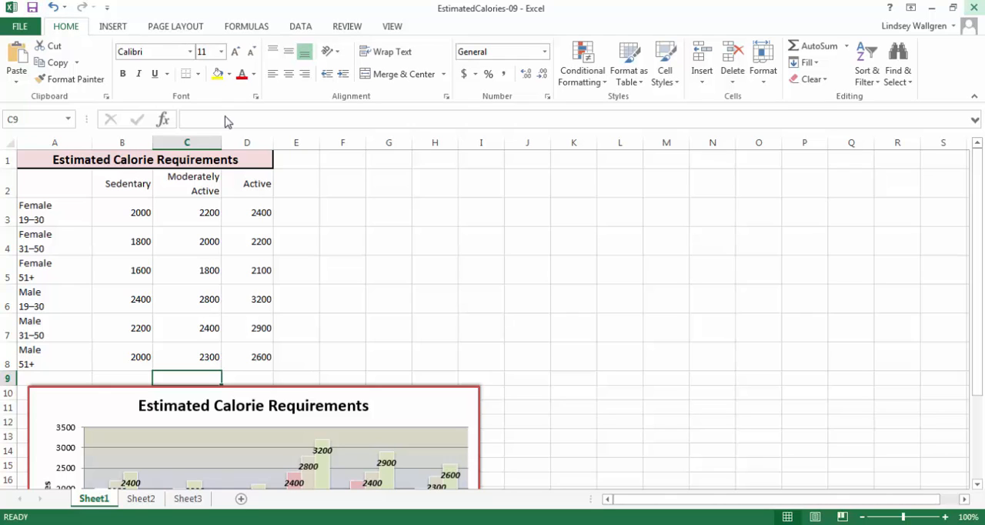
click(974, 8)
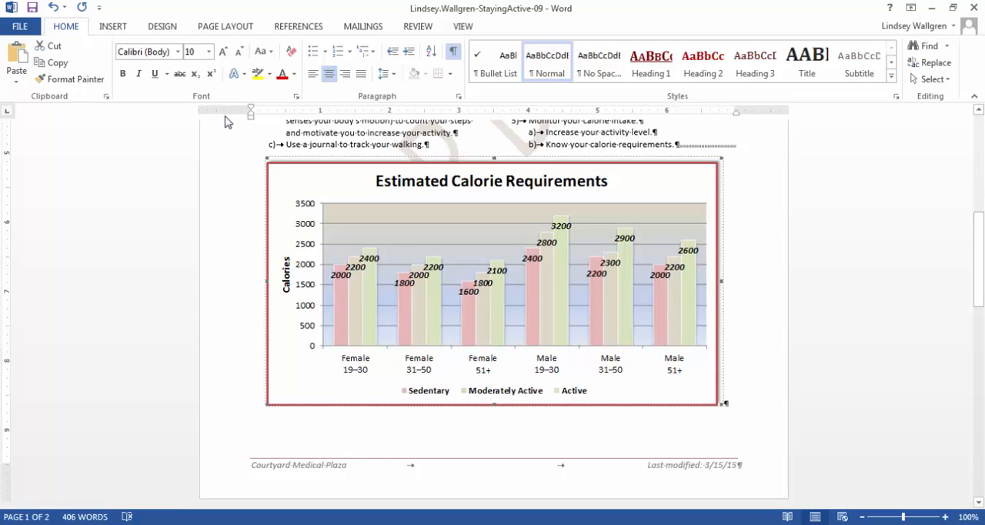
Update the link of the Estimated Calorie Requirements chart in the Word document
right_click(681, 177)
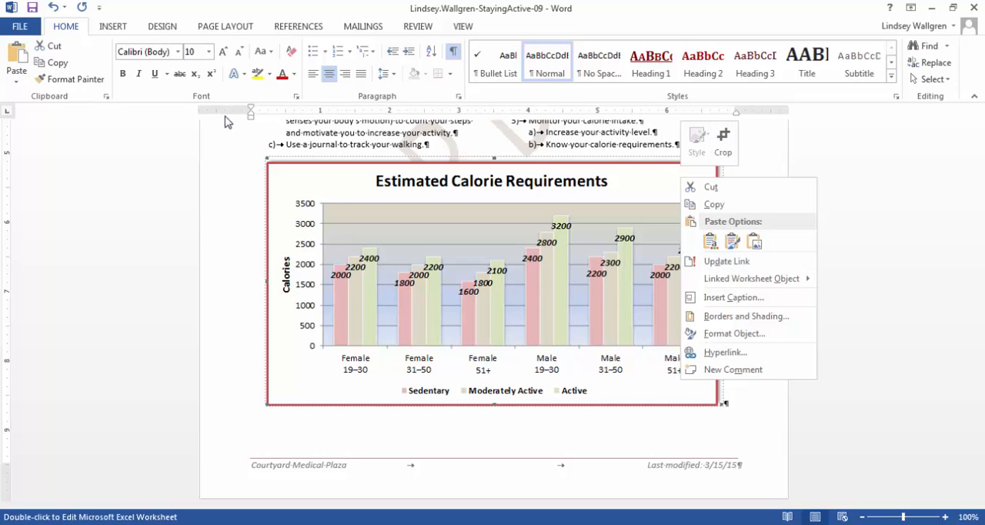
key(Escape)
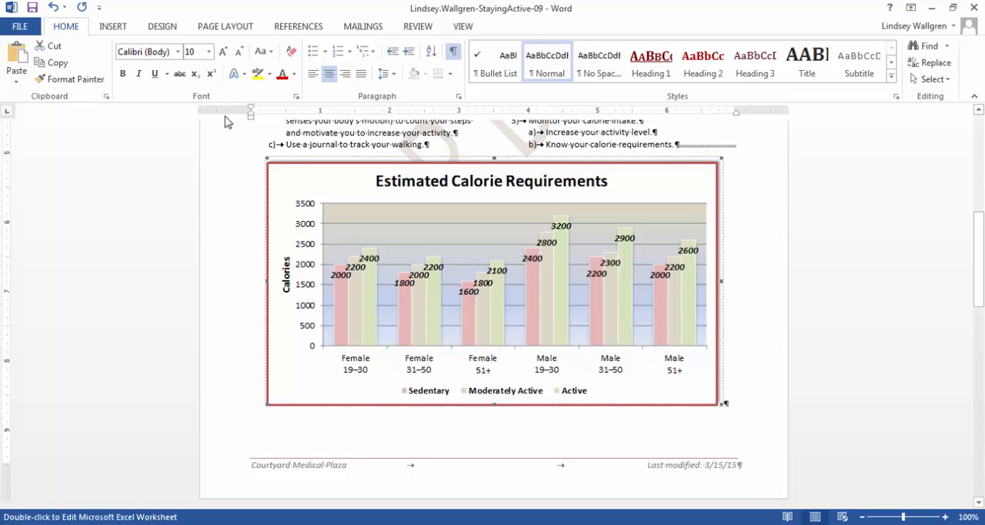
key(shift+F10)
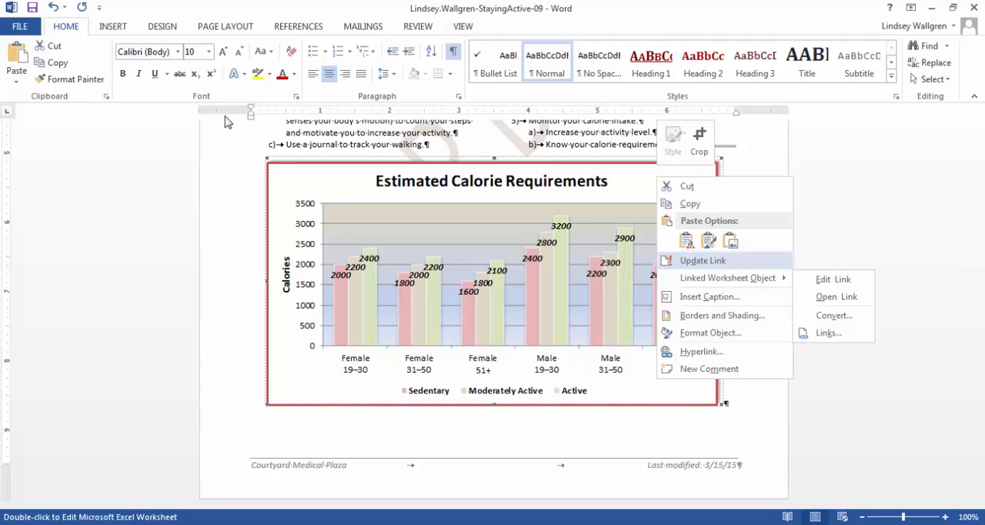
key(Return)
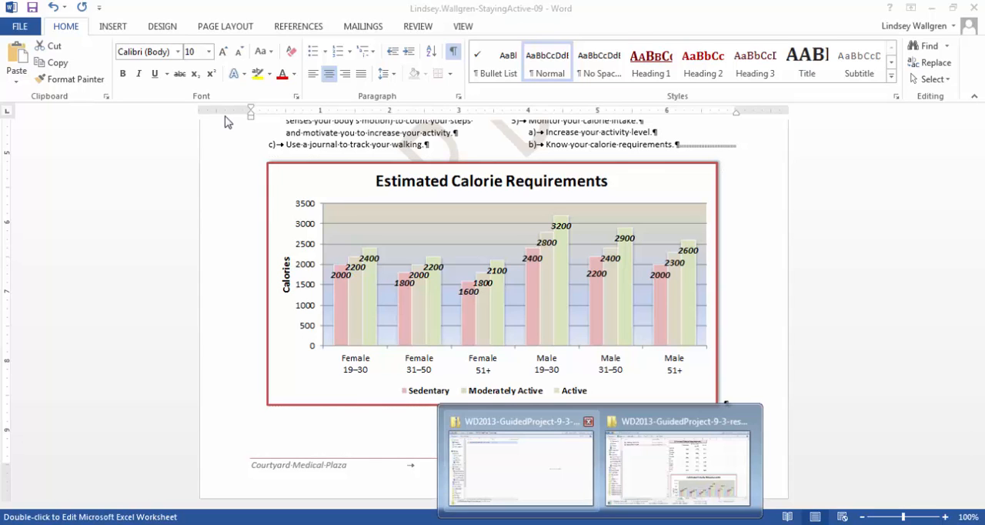
Open the CMPStayingActive-09 presentation from the WD2013-GuidedProject-9-3-resources folder and dismiss the Camtasia add-in welcome dialog
click(521, 462)
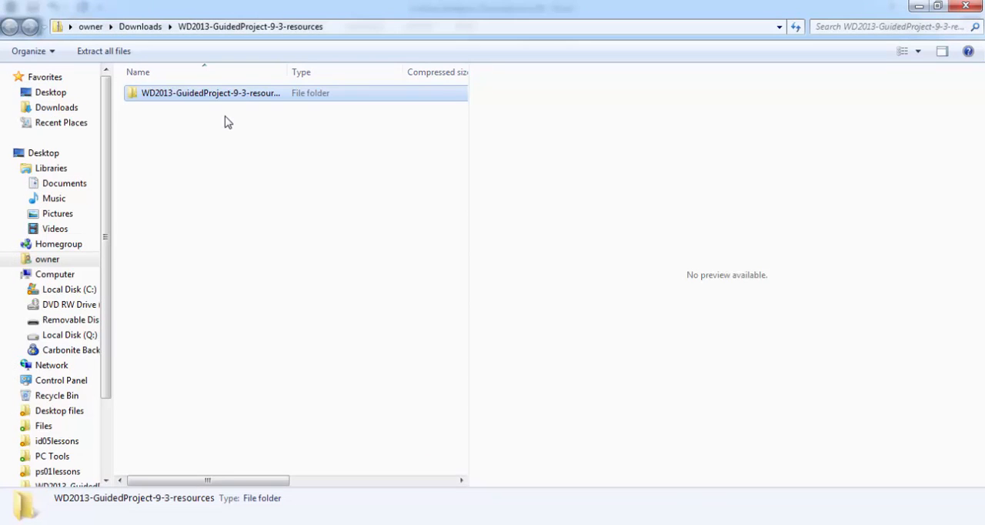
key(Return)
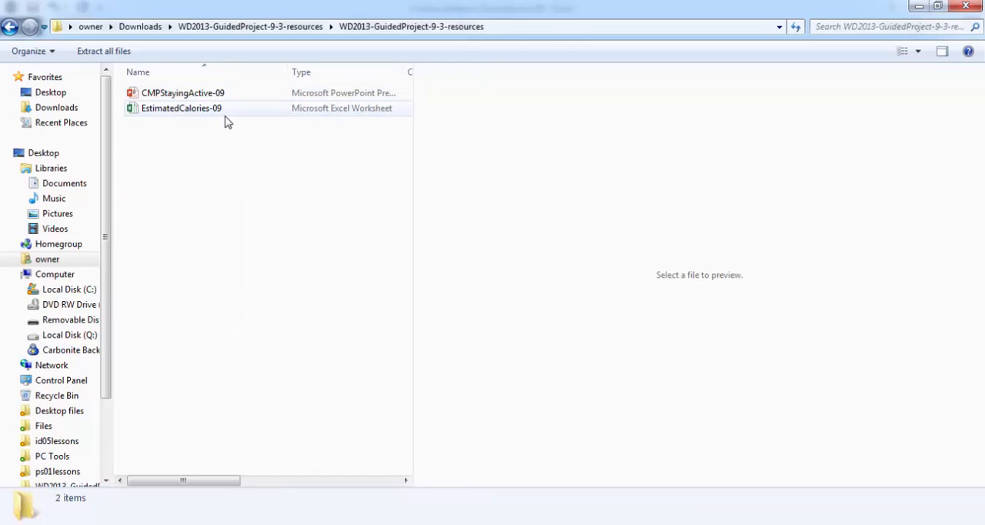
key(Down)
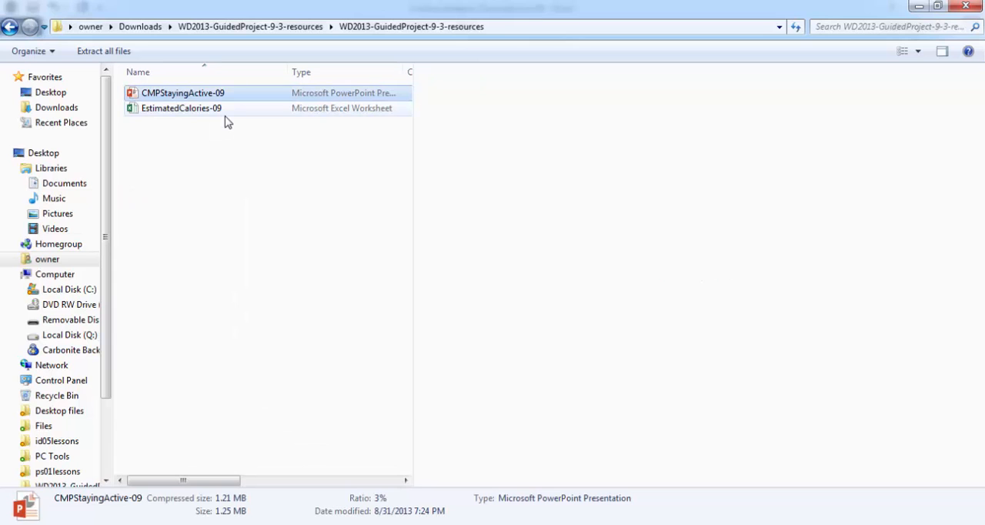
key(Return)
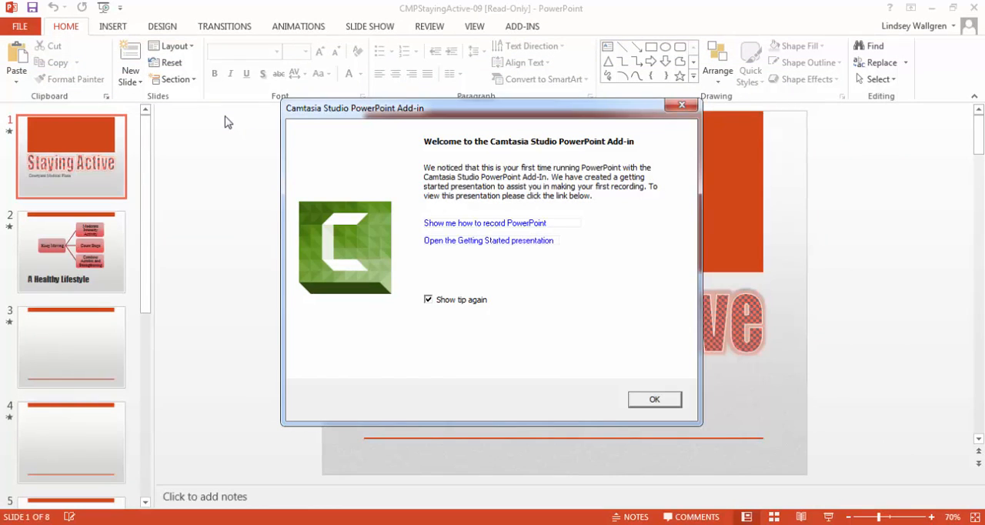
key(Return)
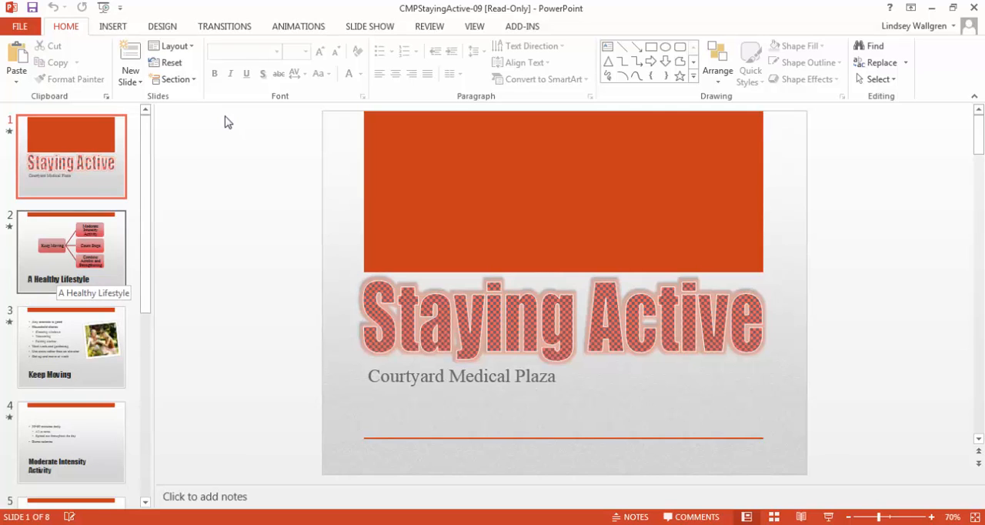
Copy slide 2, A Healthy Lifestyle, and switch to the Staying Active document in Word
right_click(59, 254)
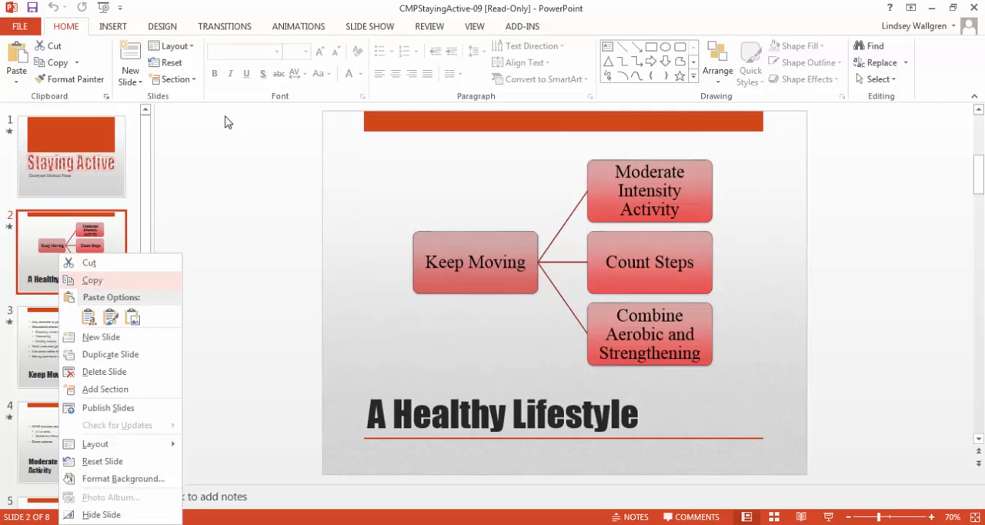
click(92, 280)
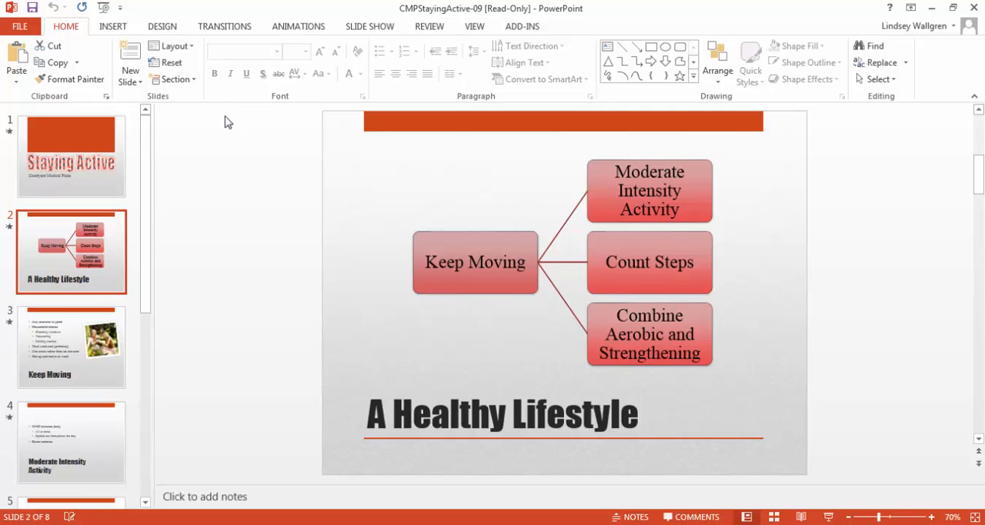
click(645, 466)
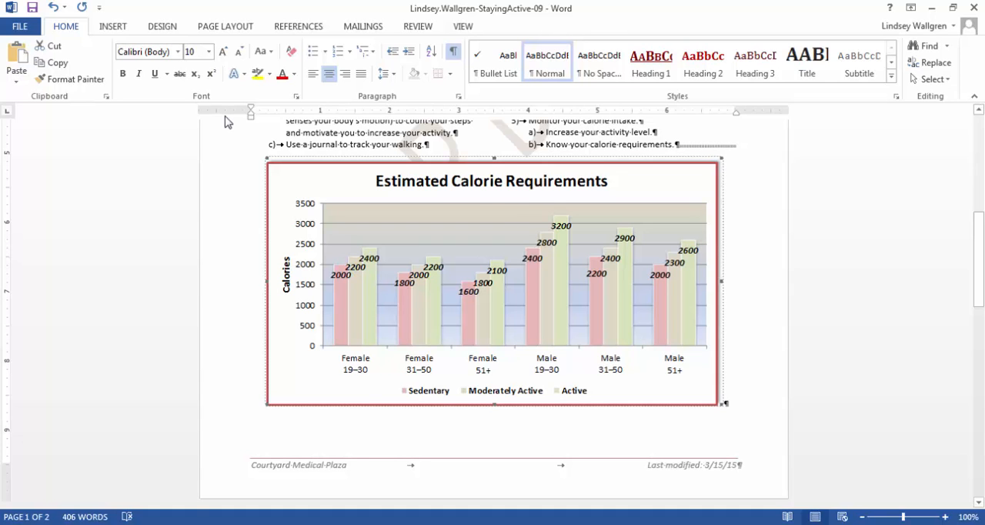
Paste the slide as a Picture (PNG) in the blank paragraph below the "Keep Exercise Fun and Interesting" bullet list
scroll(225, 121, up, 10)
scroll(225, 121, down, 15)
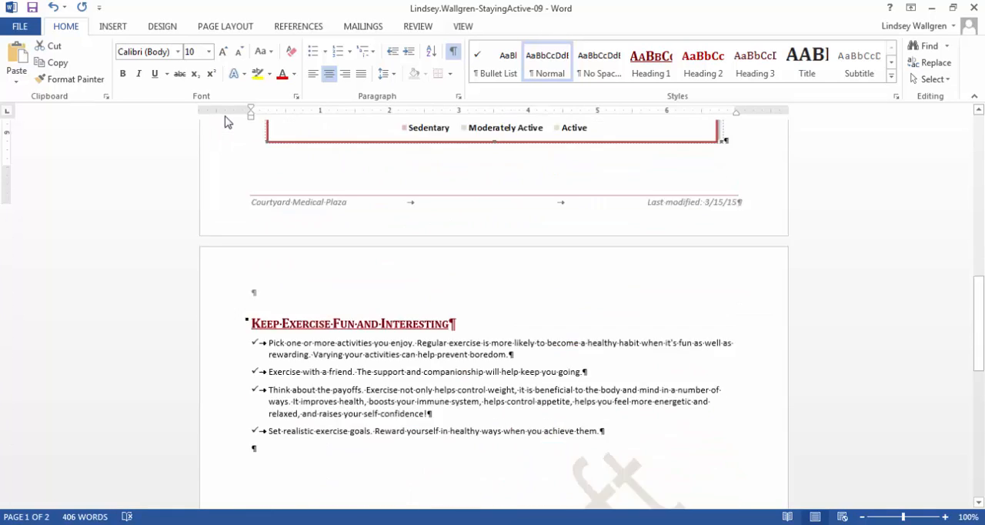
scroll(225, 121, down, 3)
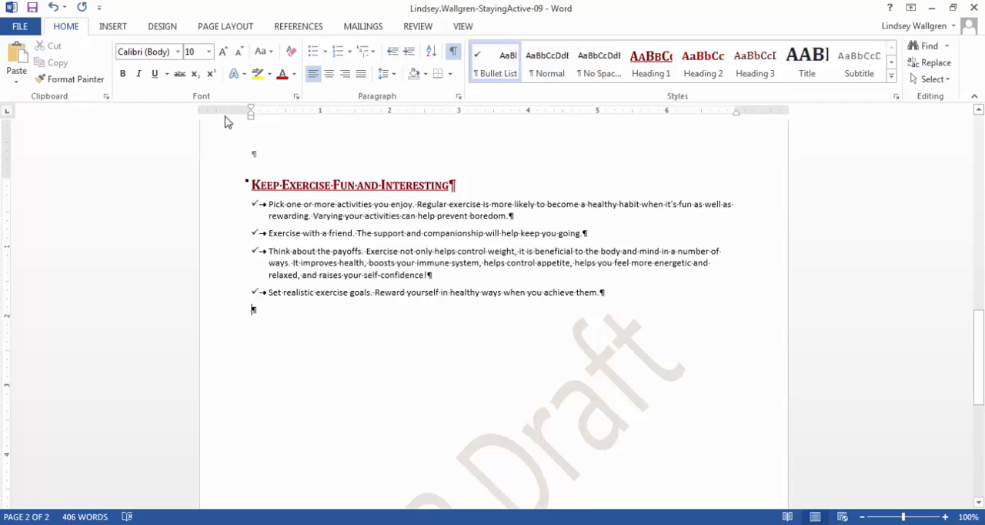
key(alt+h)
key(v)
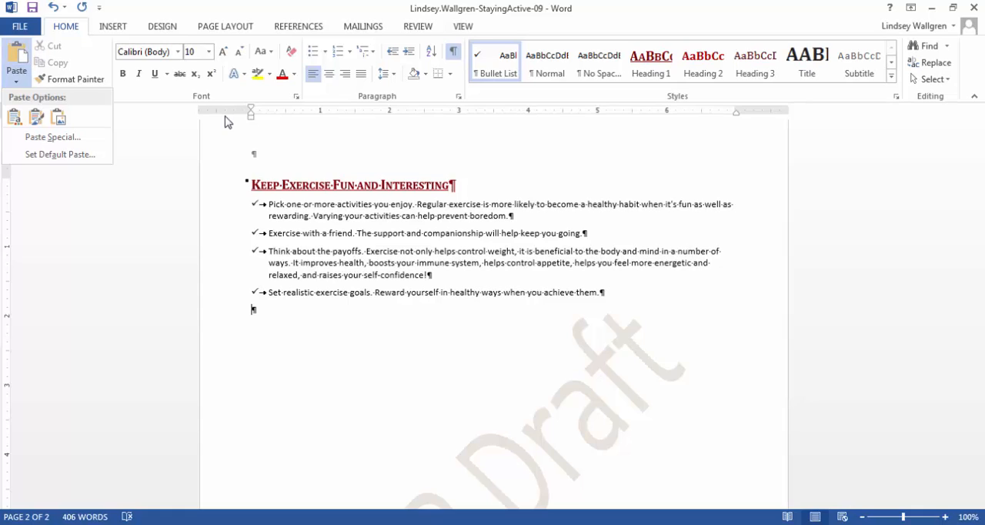
key(s)
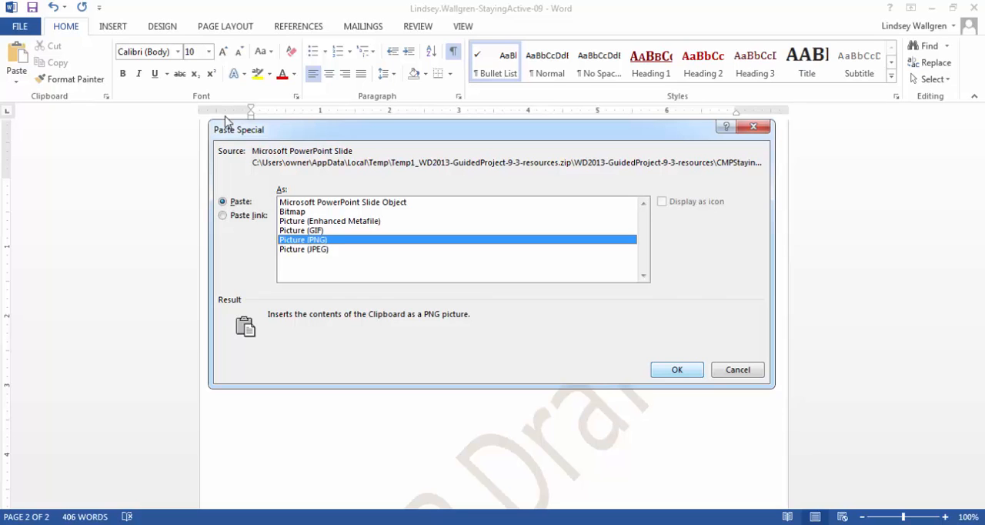
key(Return)
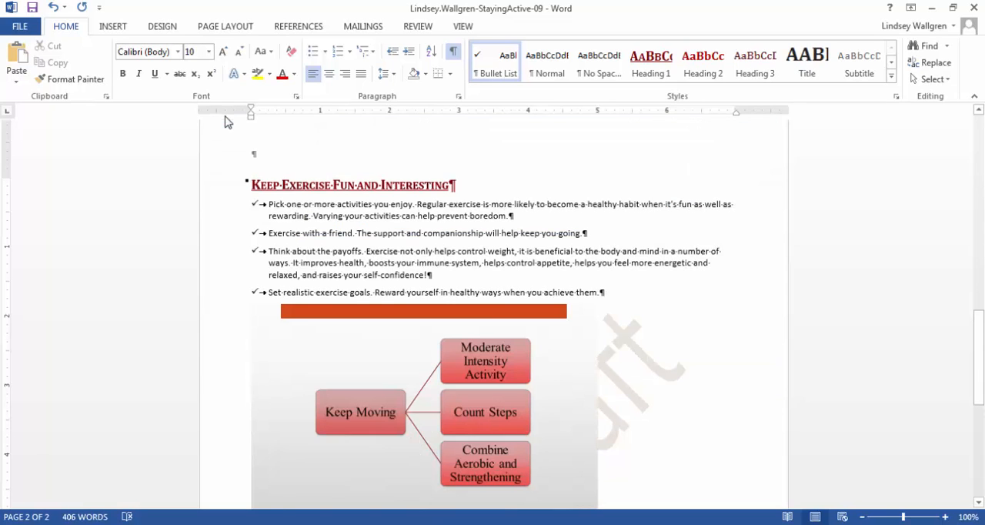
Add a blank paragraph after the A Healthy Lifestyle picture and switch to the CMPStayingActive-09 presentation in PowerPoint
scroll(225, 122, down, 2)
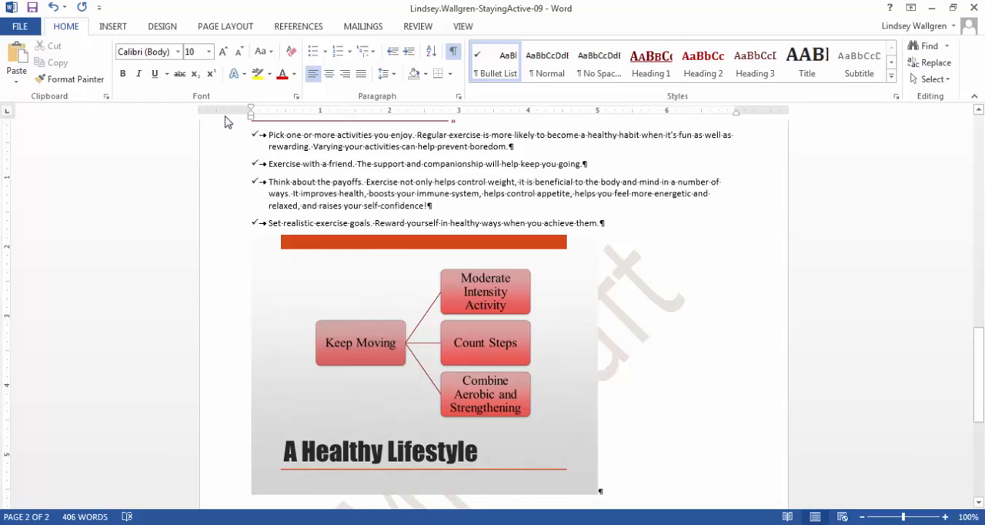
scroll(226, 122, down, 1)
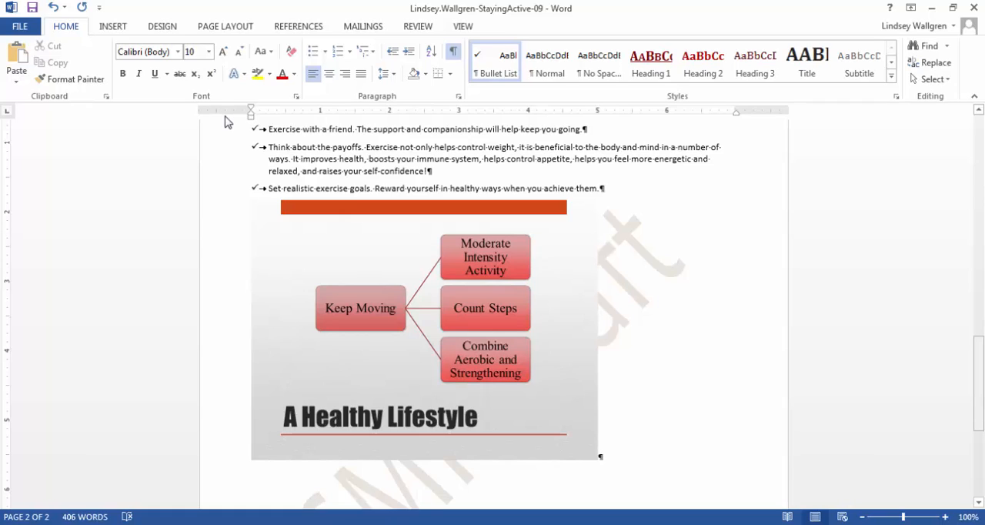
key(Return)
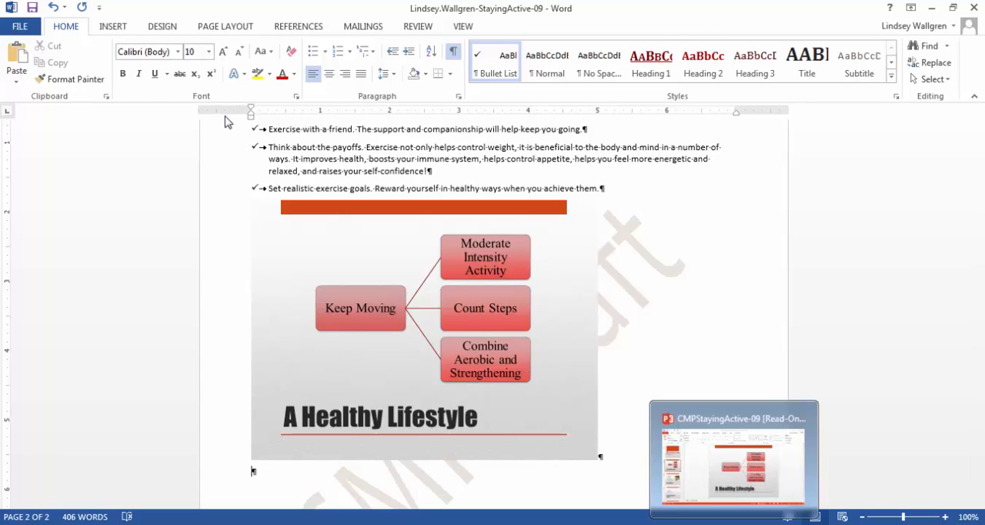
key(alt+Tab)
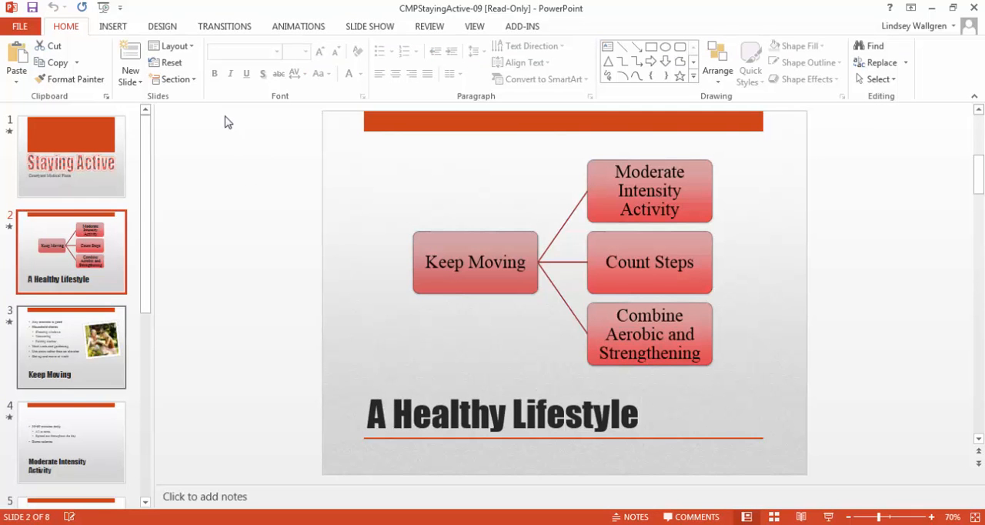
Copy slide 8, Make It Fun, from the presentation and switch to the Staying Active document in Word
scroll(72, 350, down, 4)
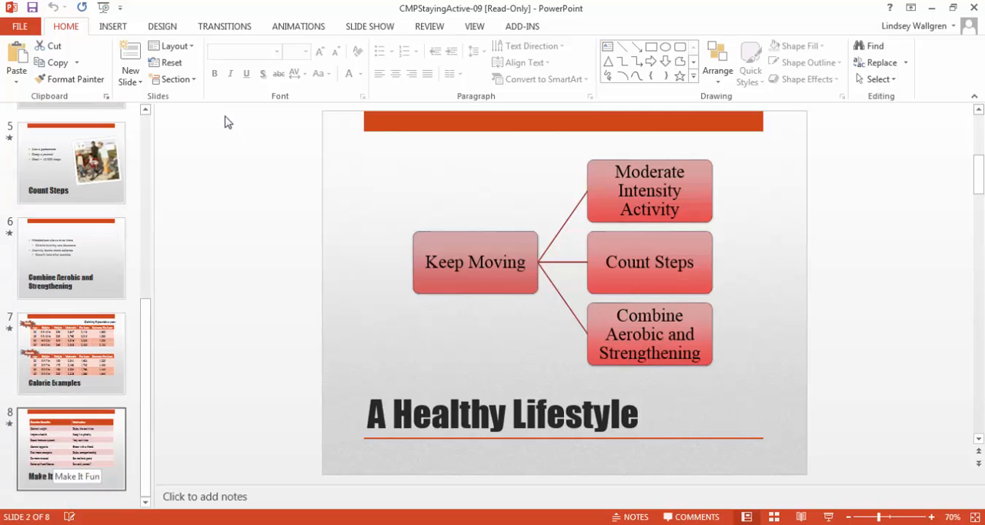
click(58, 454)
right_click(54, 455)
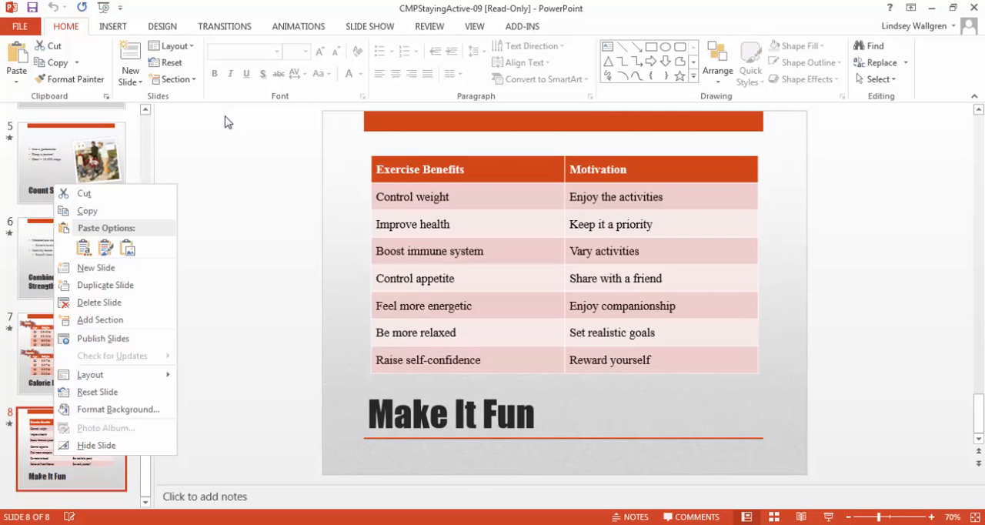
click(88, 212)
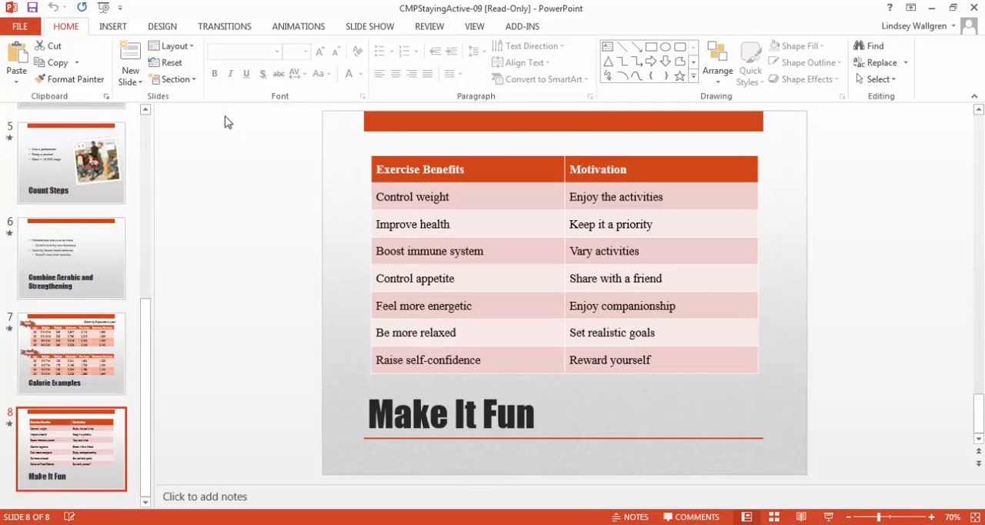
key(alt+Tab)
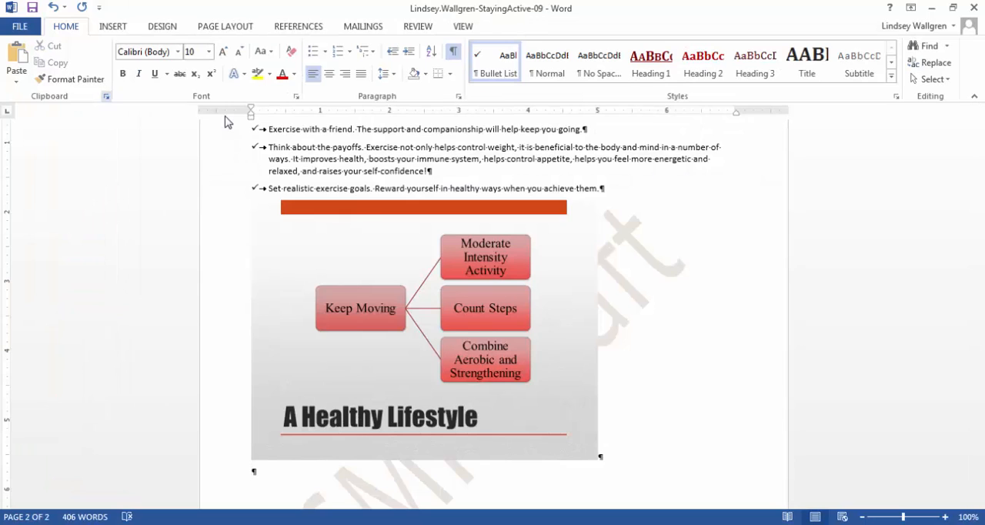
Paste the copied slide as a Picture (PNG) in the blank paragraph below the A Healthy Lifestyle picture
click(16, 77)
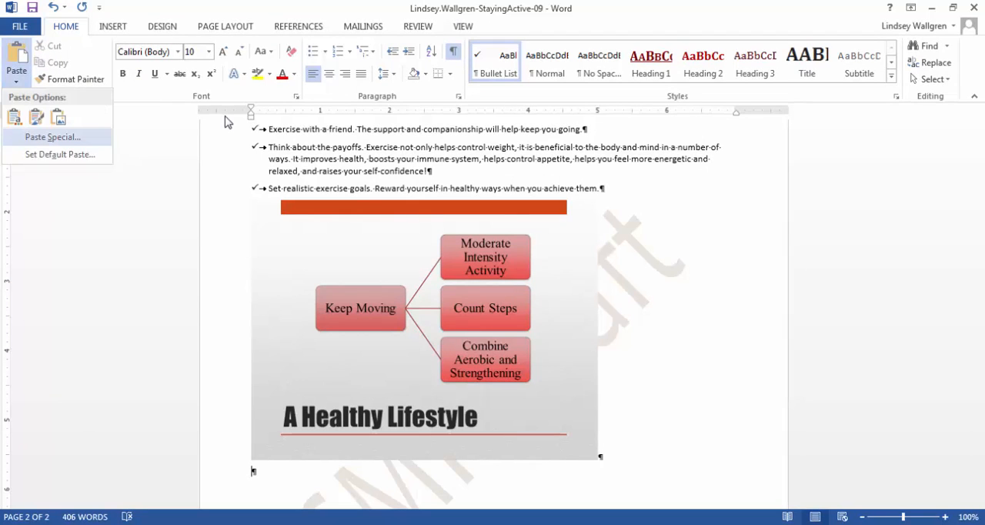
click(52, 137)
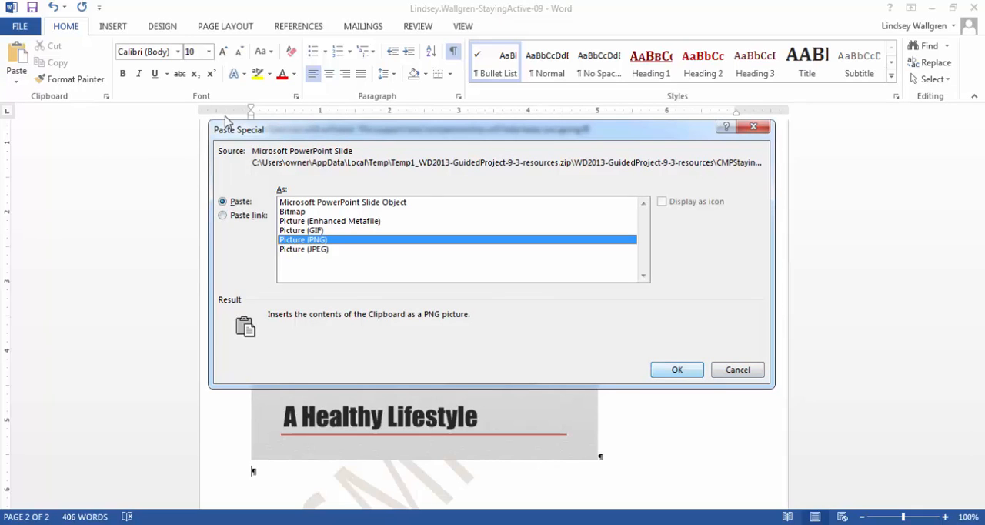
click(677, 370)
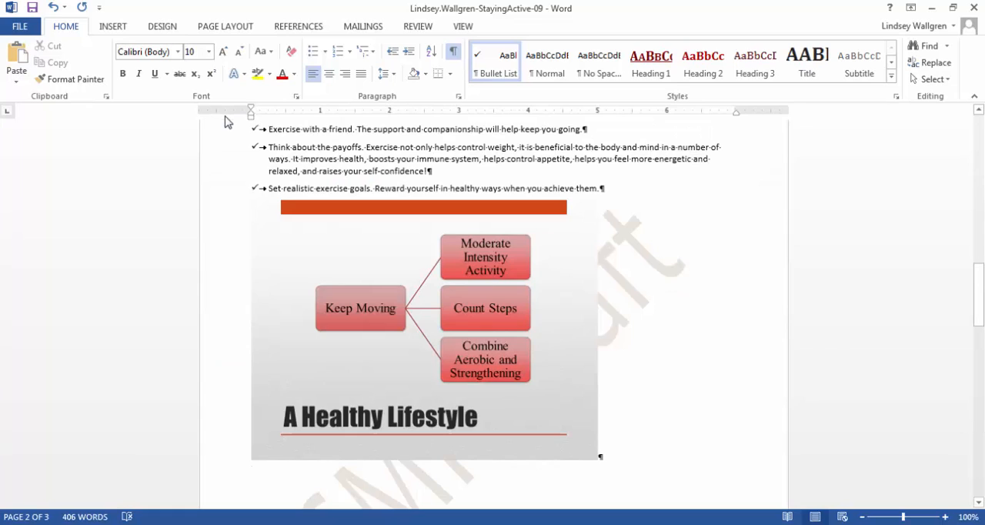
scroll(228, 122, down, 12)
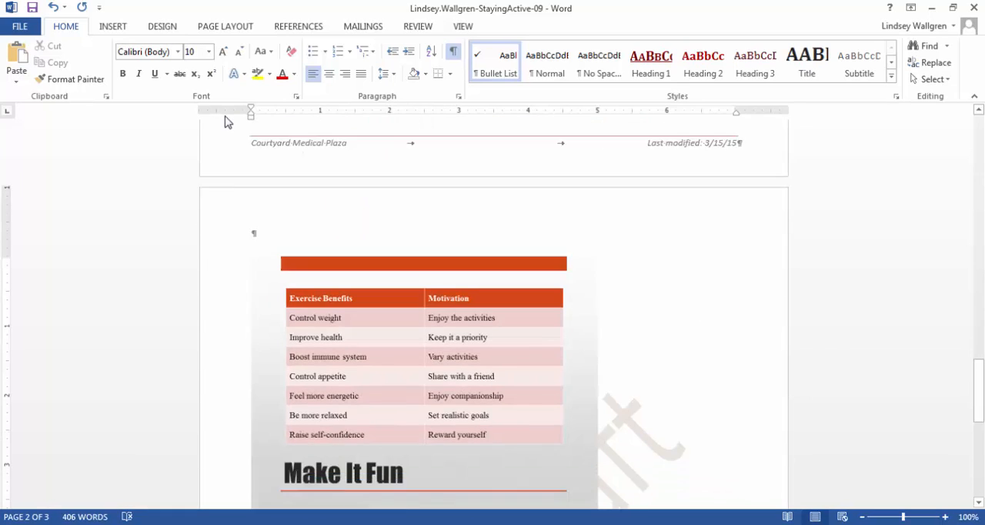
scroll(228, 122, down, 3)
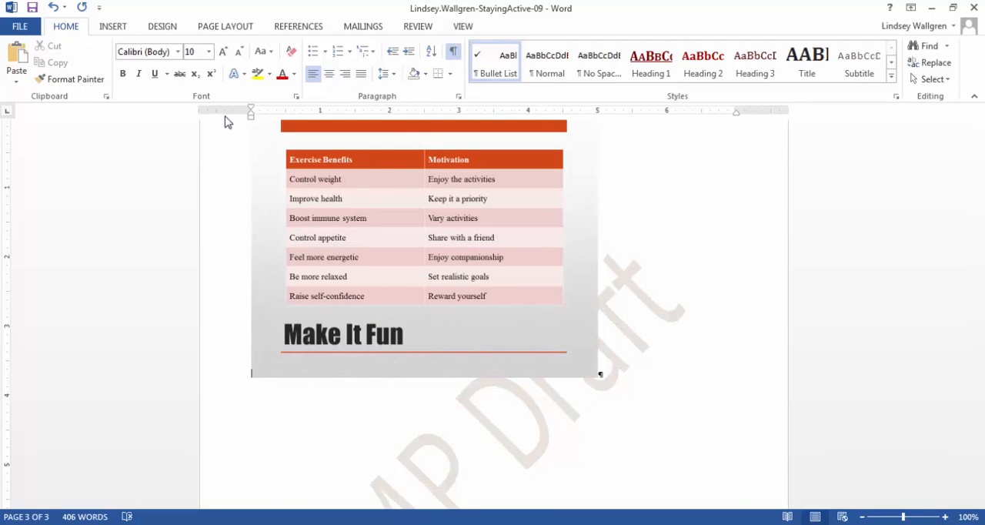
Select the A Healthy Lifestyle picture on page 2 and set its height to 3"
key(alt+Tab)
key(alt+Tab)
scroll(225, 122, up, 15)
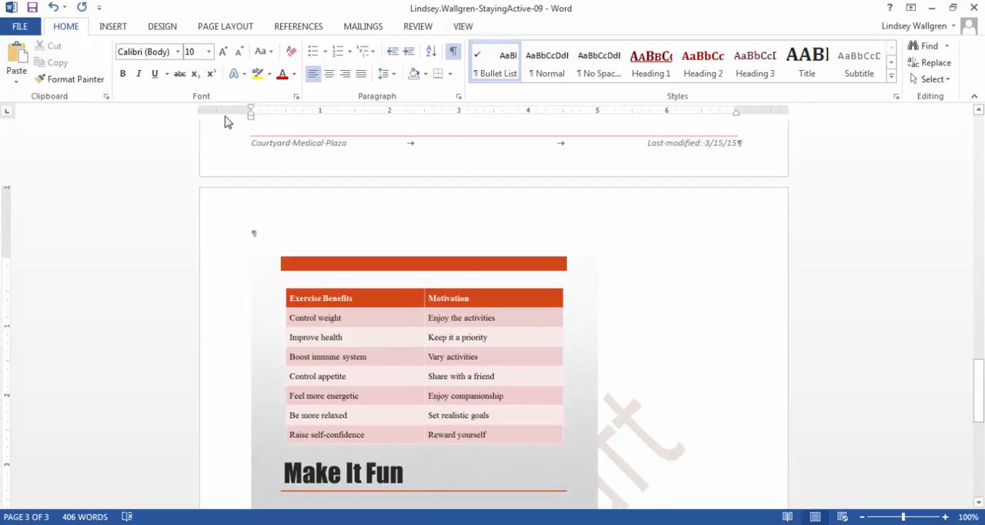
scroll(225, 121, up, 4)
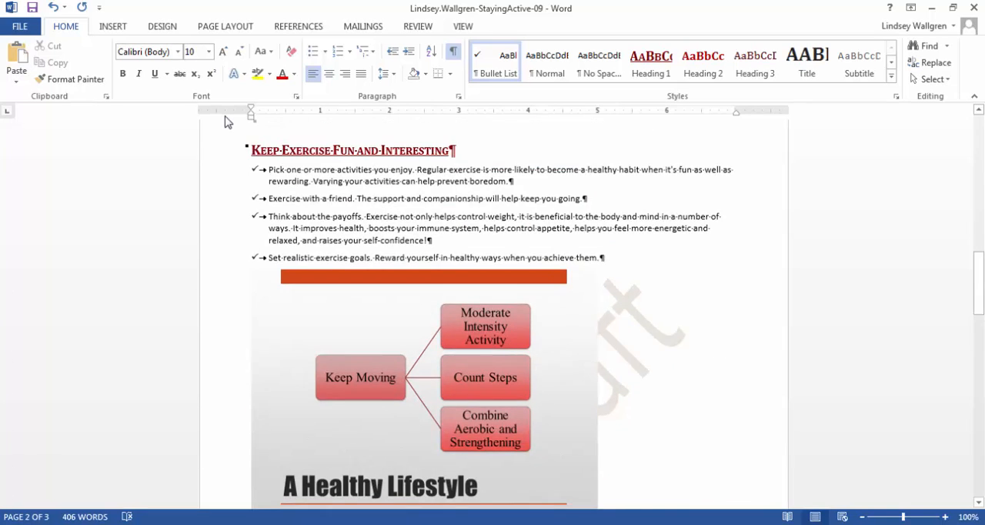
key(shift+Left)
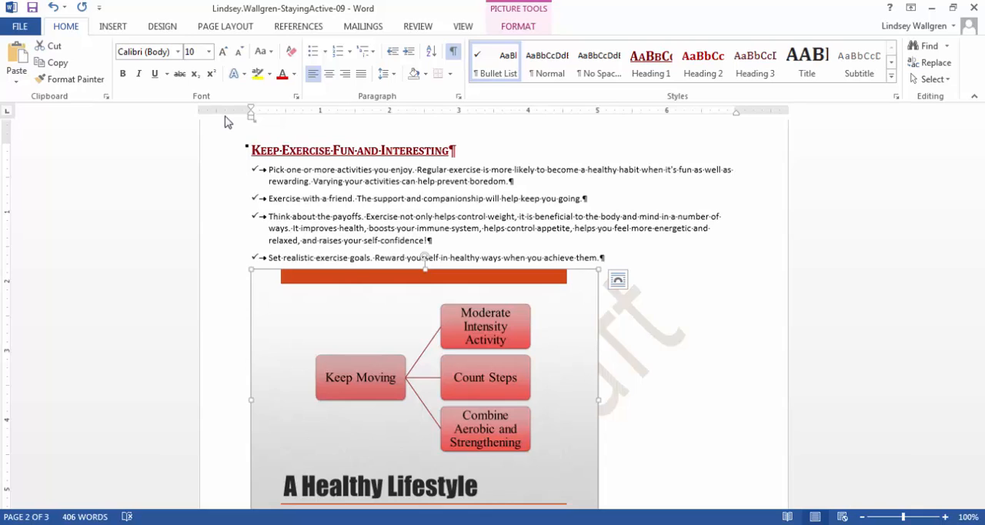
key(alt+j)
key(p)
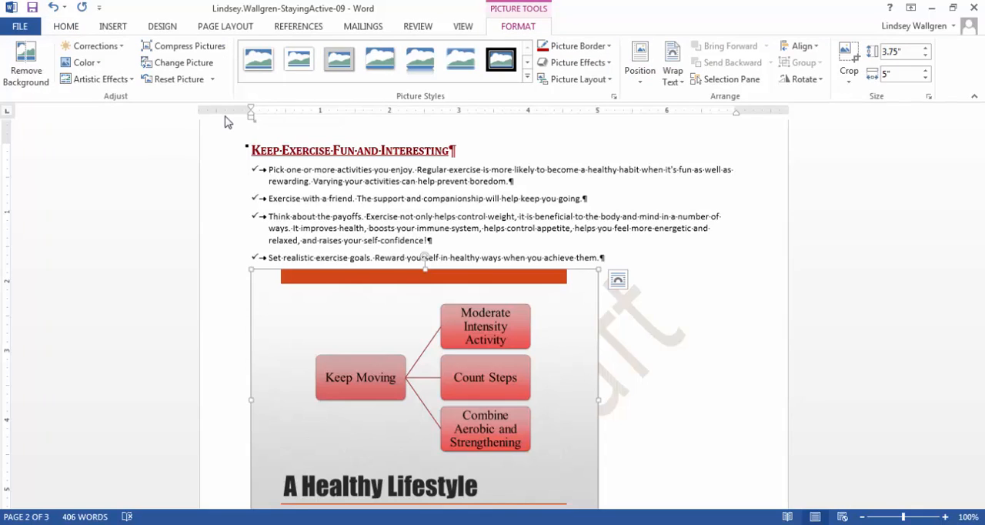
text(h)
text(3)
key(Return)
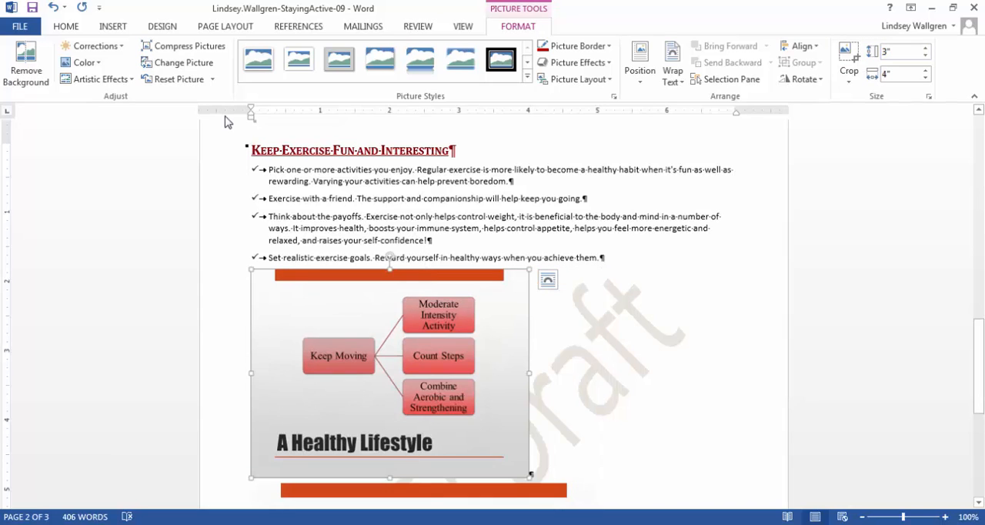
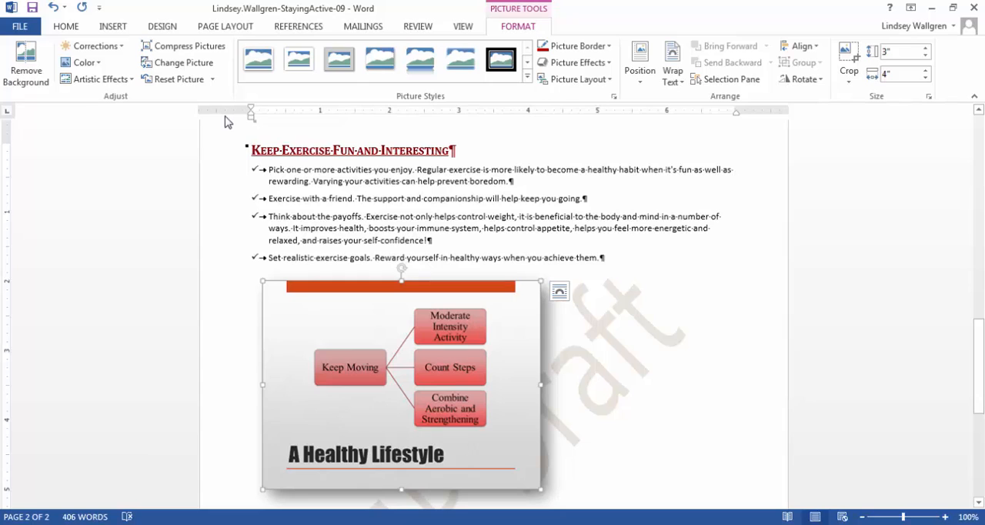
Center the A Healthy Lifestyle picture horizontally on page 2
click(66, 26)
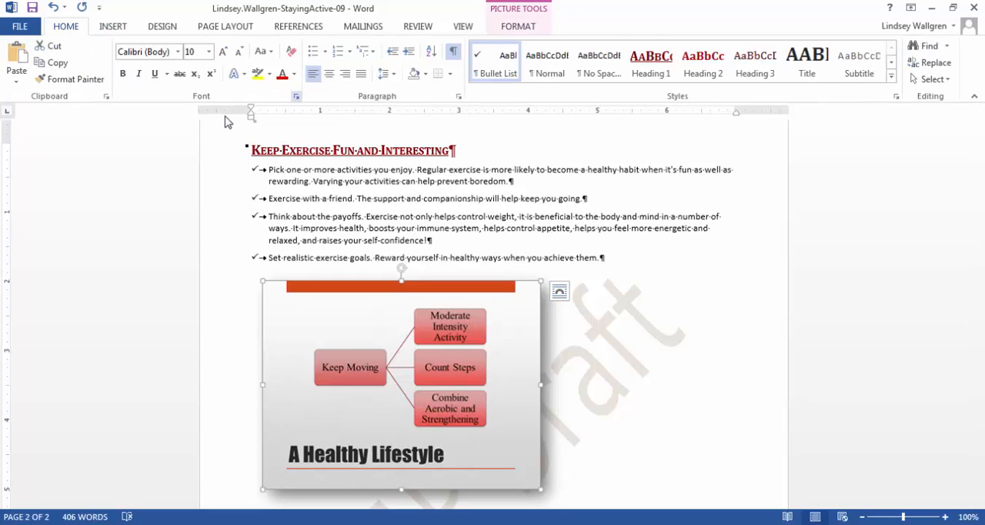
click(329, 73)
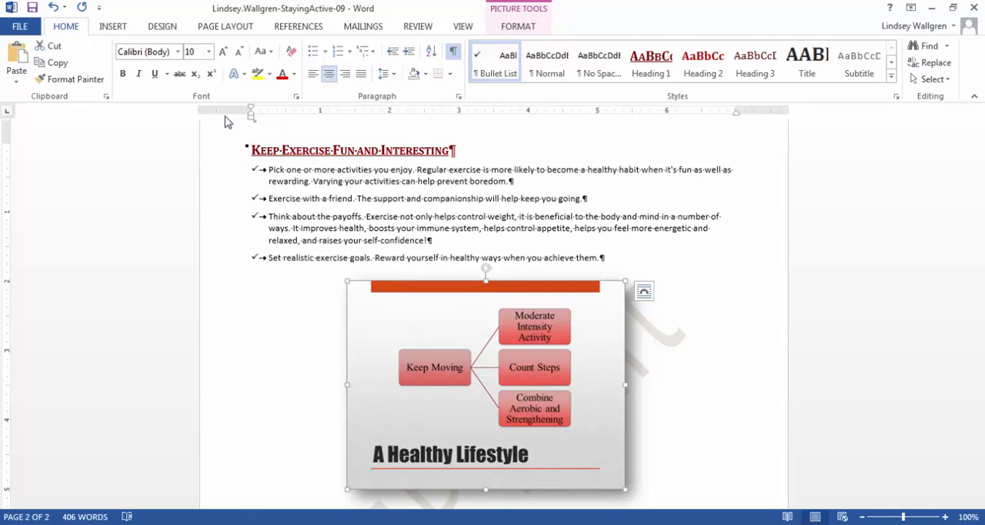
Select the Make It Fun picture below the A Healthy Lifestyle picture and set its height to 3"
scroll(228, 121, down, 7)
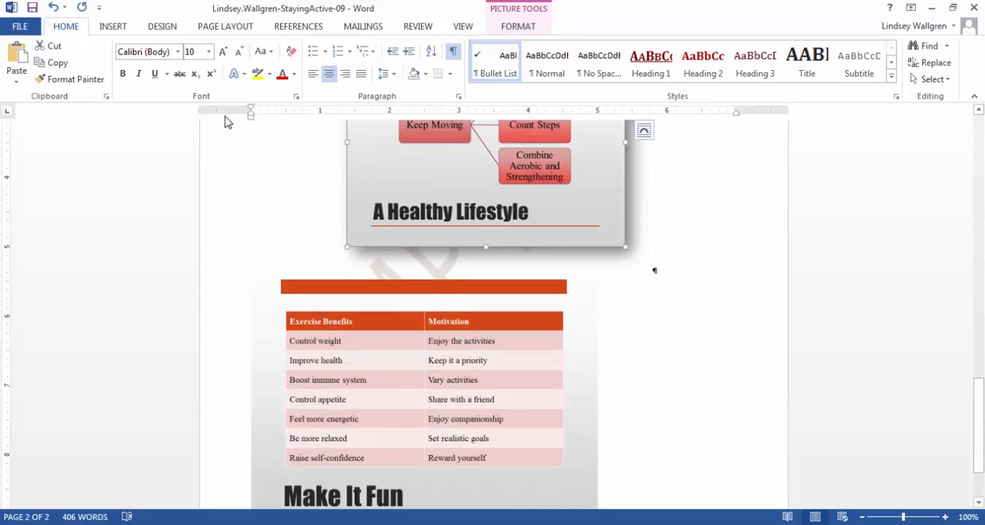
click(425, 393)
click(518, 26)
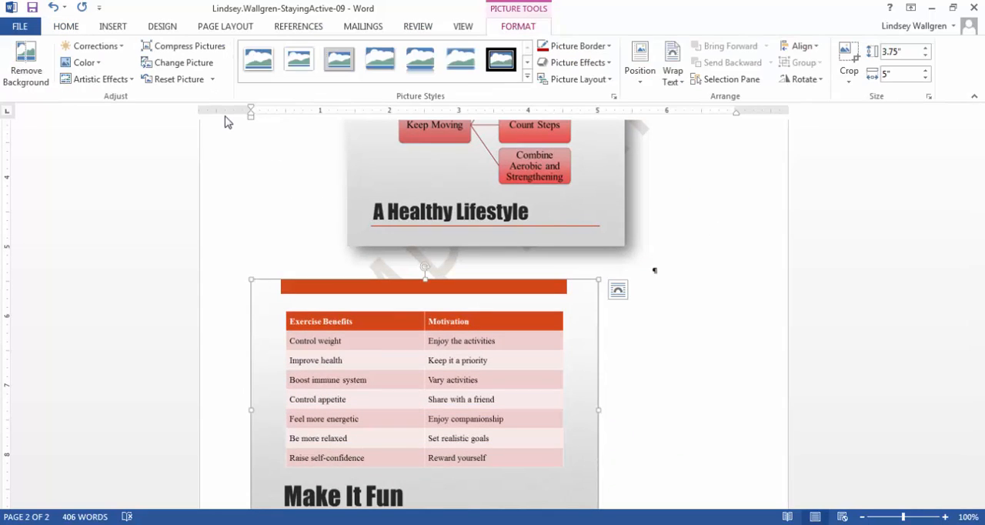
click(901, 51)
text(3)
key(Return)
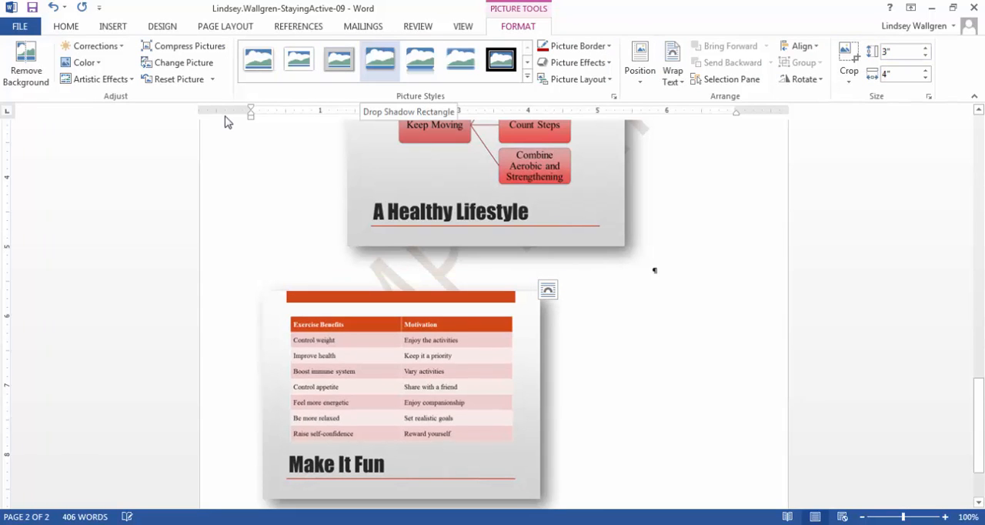
Apply the Drop Shadow Rectangle picture style to the Make It Fun picture and center it horizontally
click(380, 60)
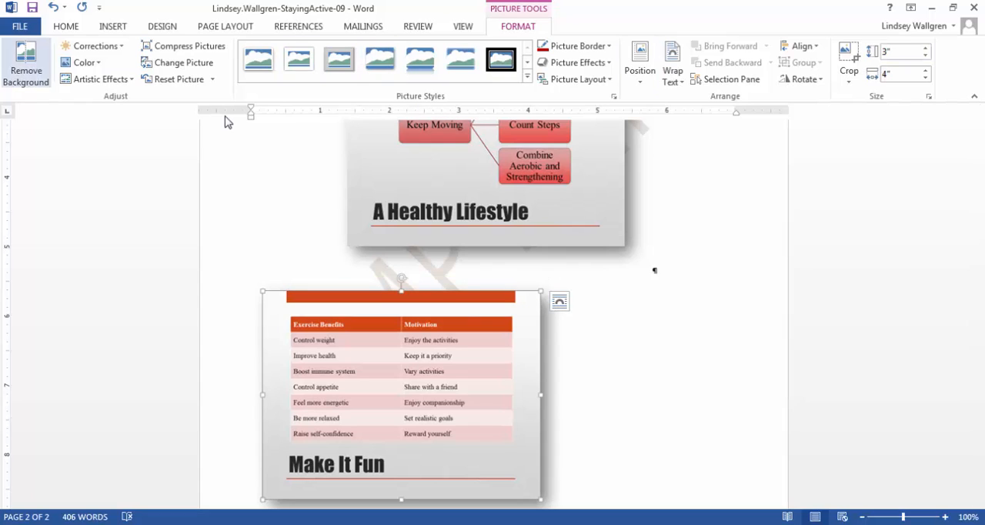
click(66, 27)
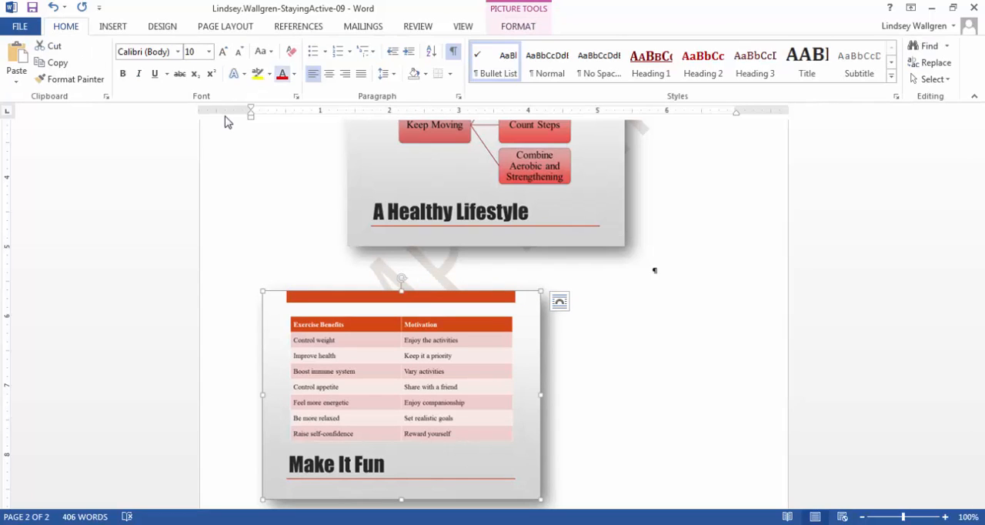
click(329, 74)
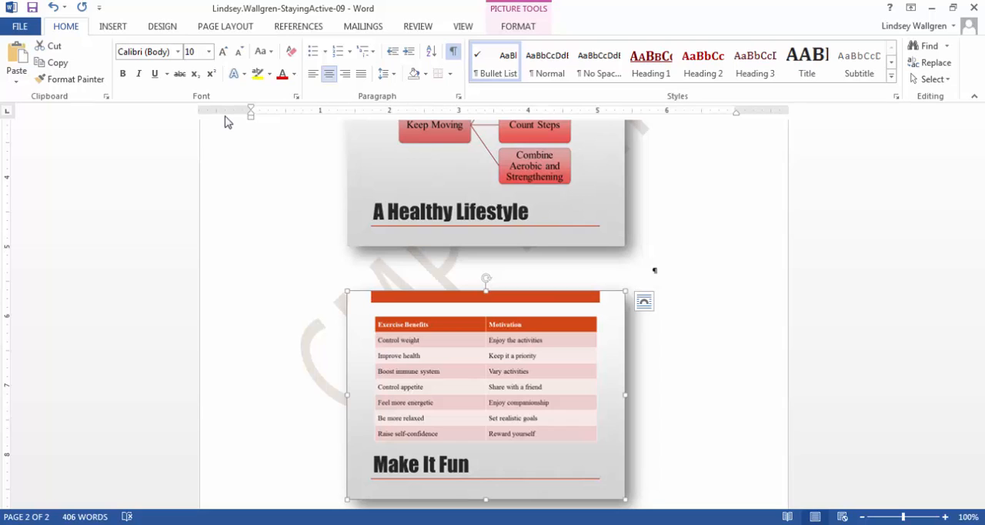
Remove the draft watermark from the document
scroll(227, 121, up, 1)
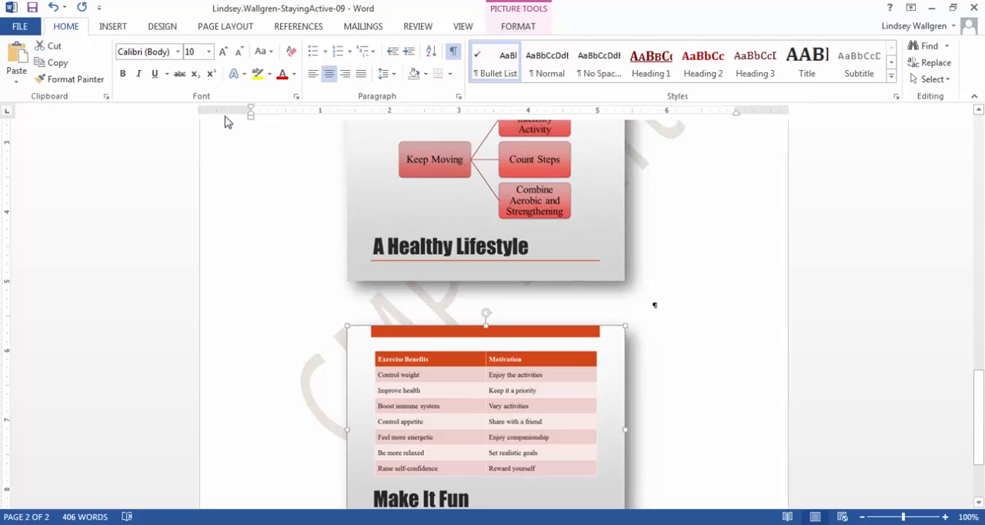
scroll(227, 121, up, 20)
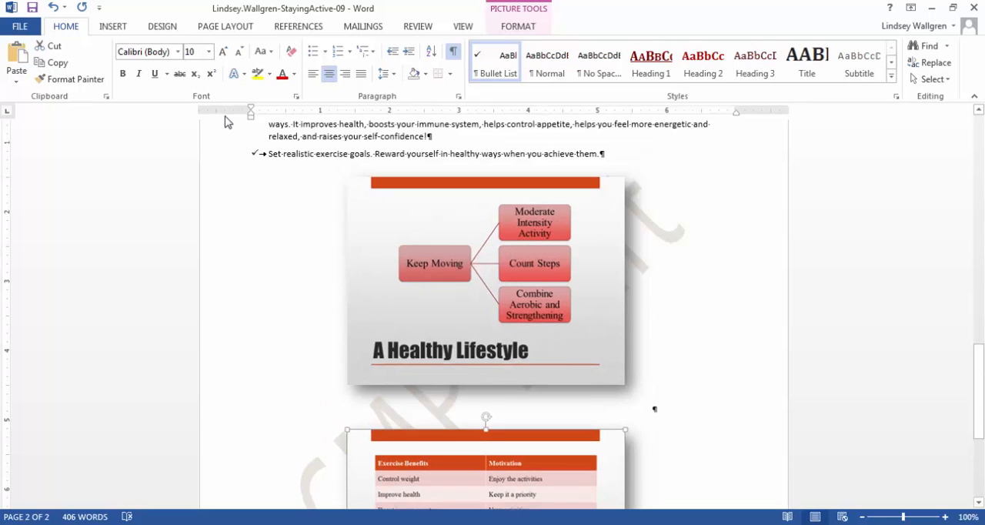
scroll(225, 121, up, 4)
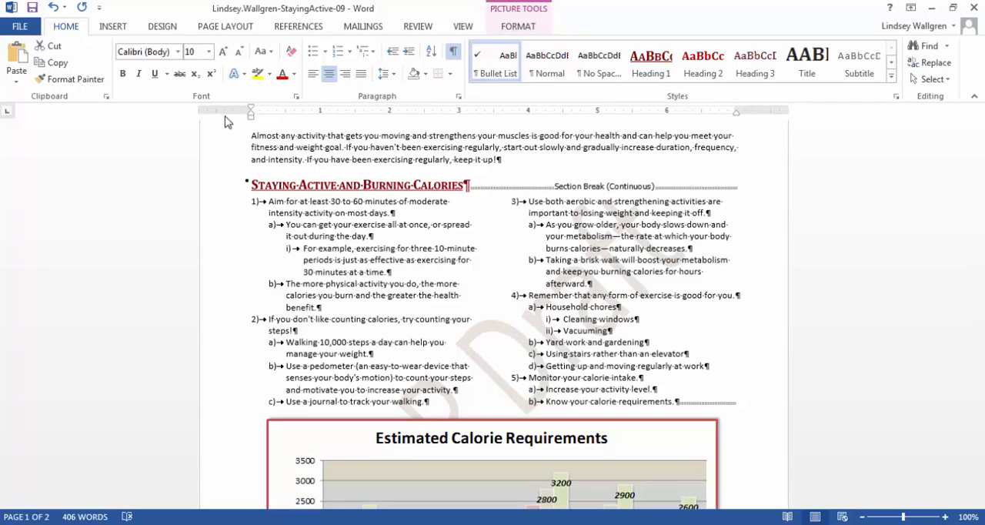
click(162, 26)
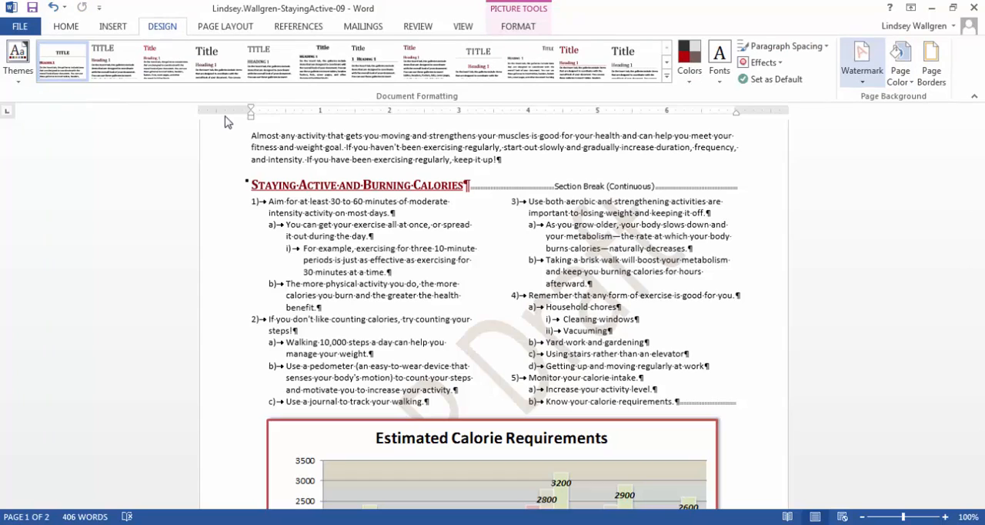
click(862, 63)
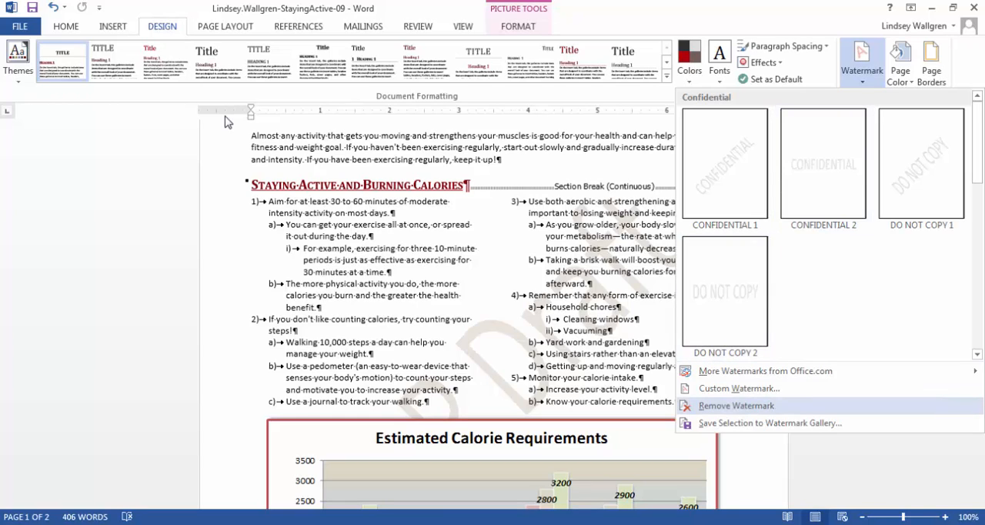
click(737, 406)
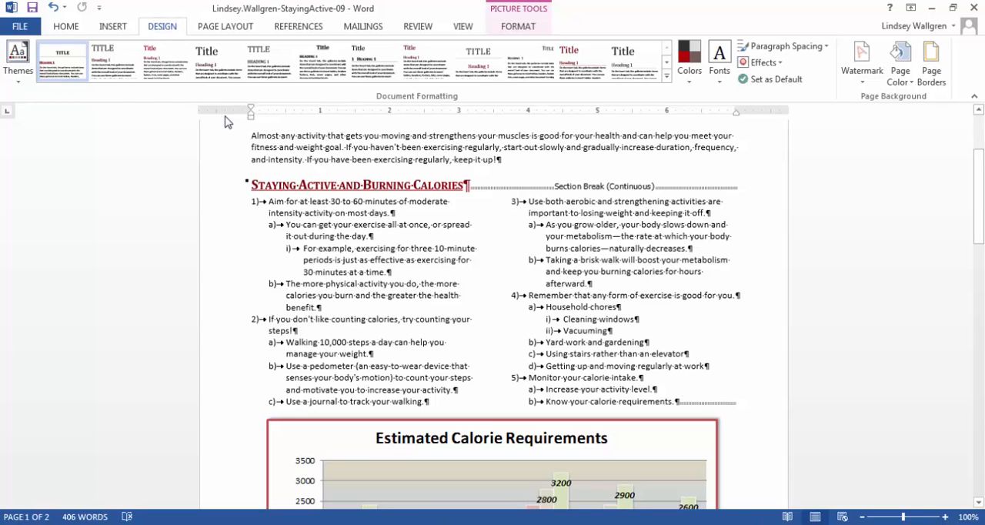
Check the document's compatibility with earlier versions of Word and dismiss the checker
key(alt+f)
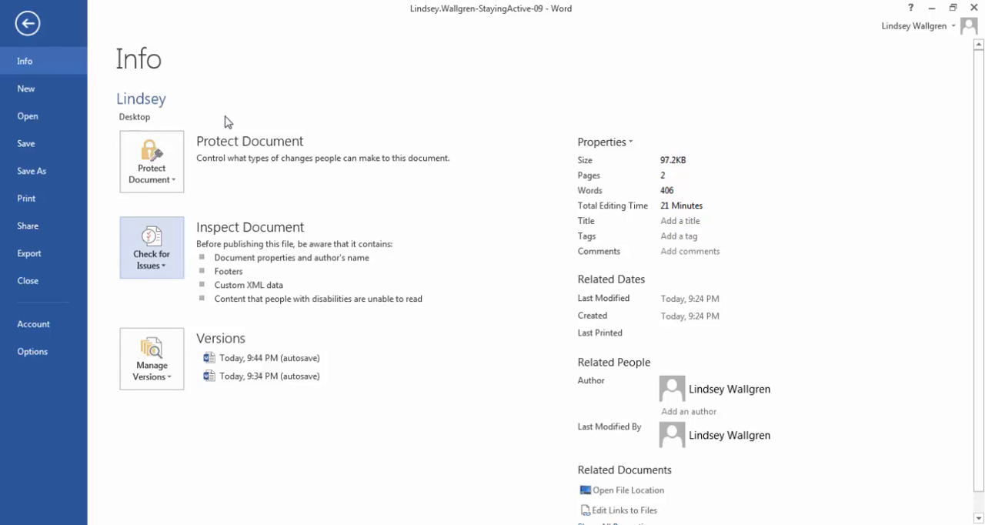
key(Return)
key(Down)
key(Down)
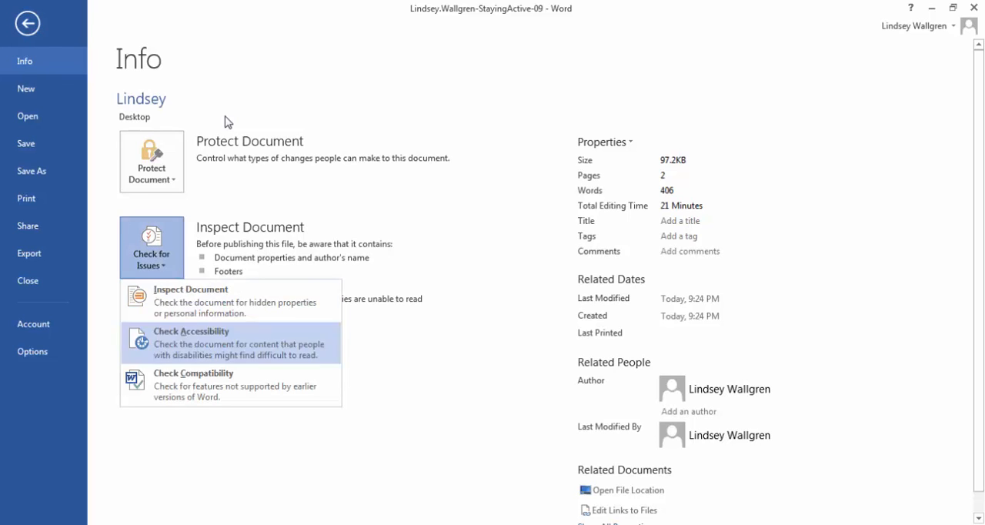
key(Down)
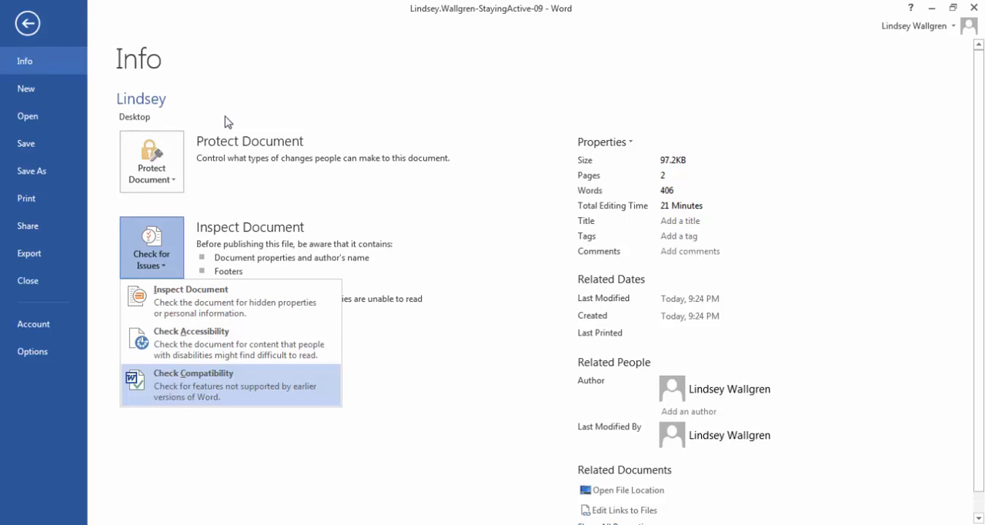
key(Return)
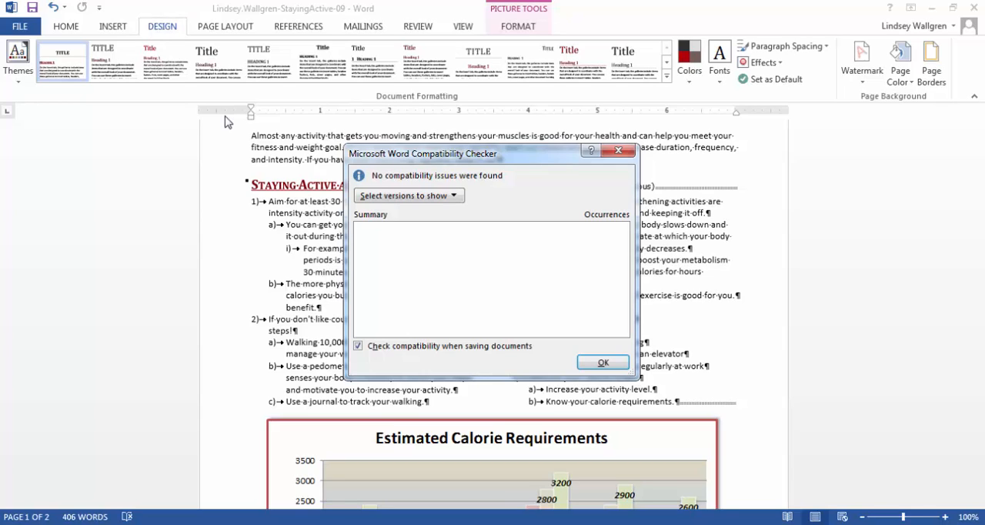
key(Return)
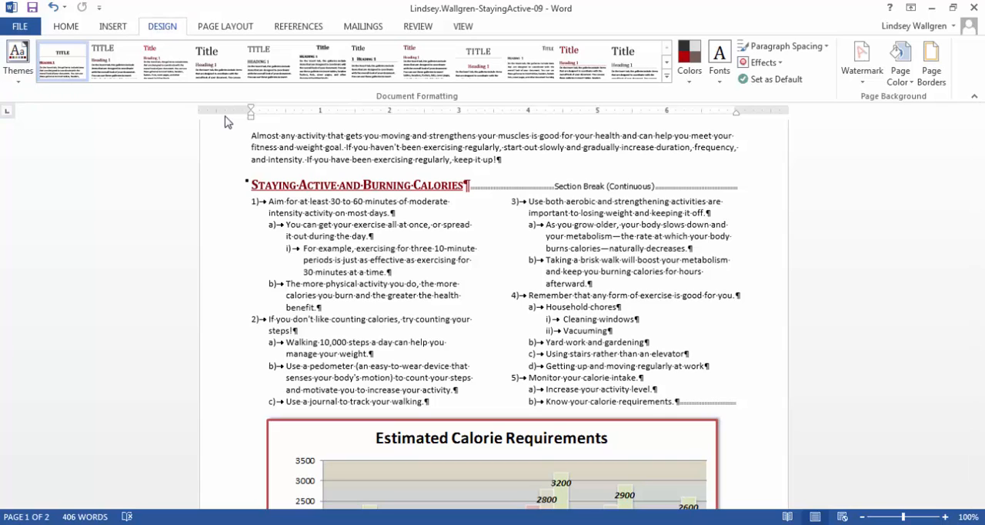
Open the document protection settings for restricting editing
key(alt+f)
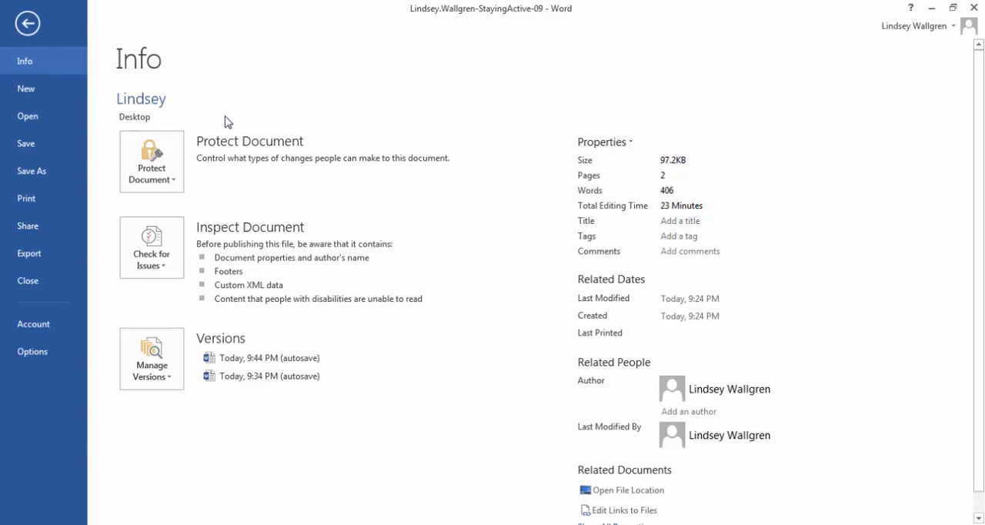
key(Tab)
key(Return)
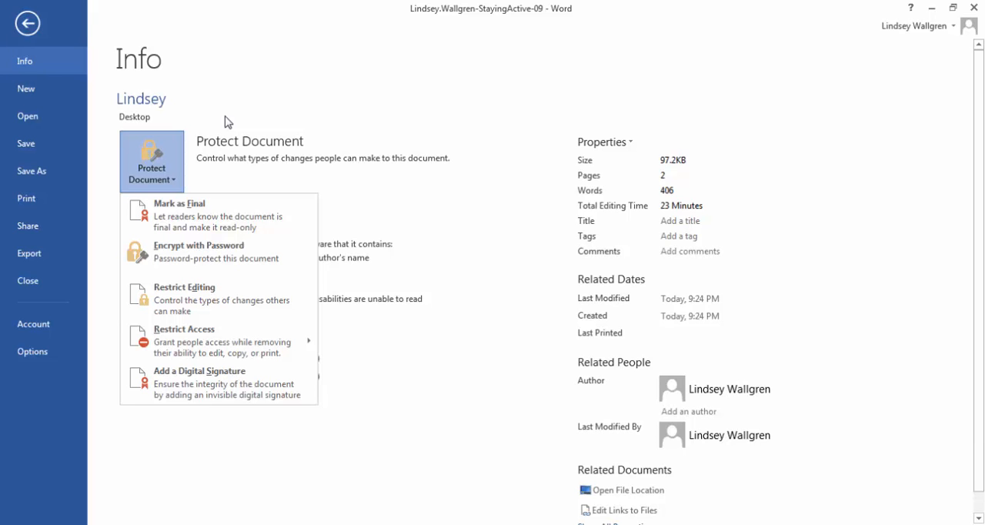
key(Down)
key(Down)
key(Down)
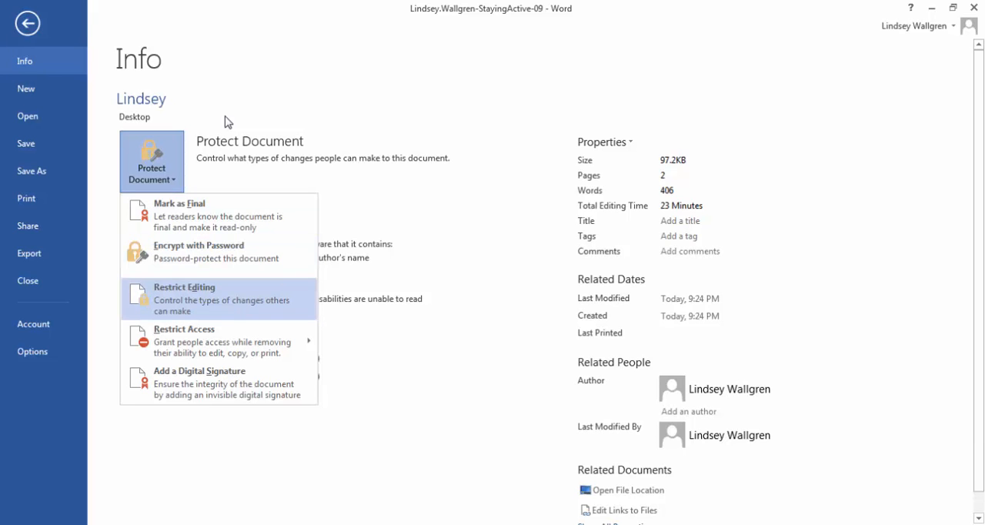
key(Return)
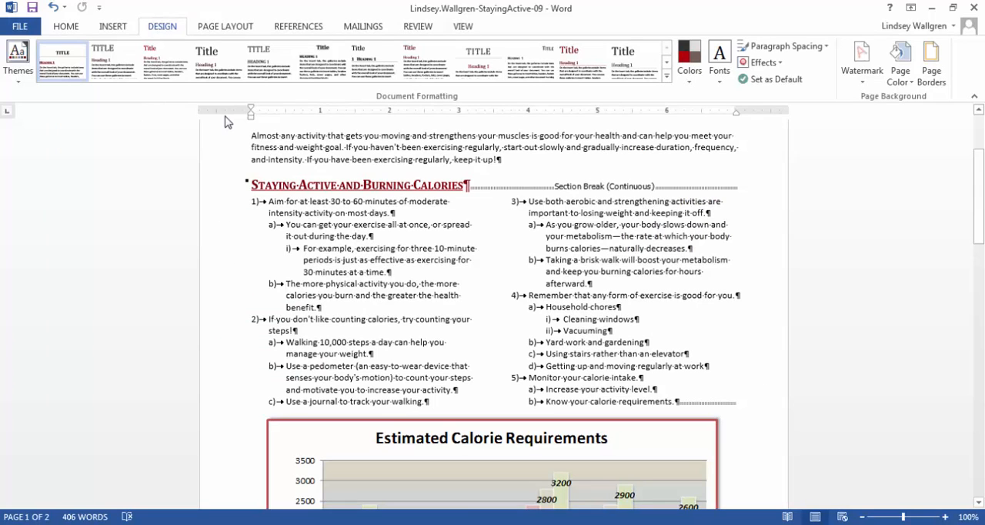
key(Up)
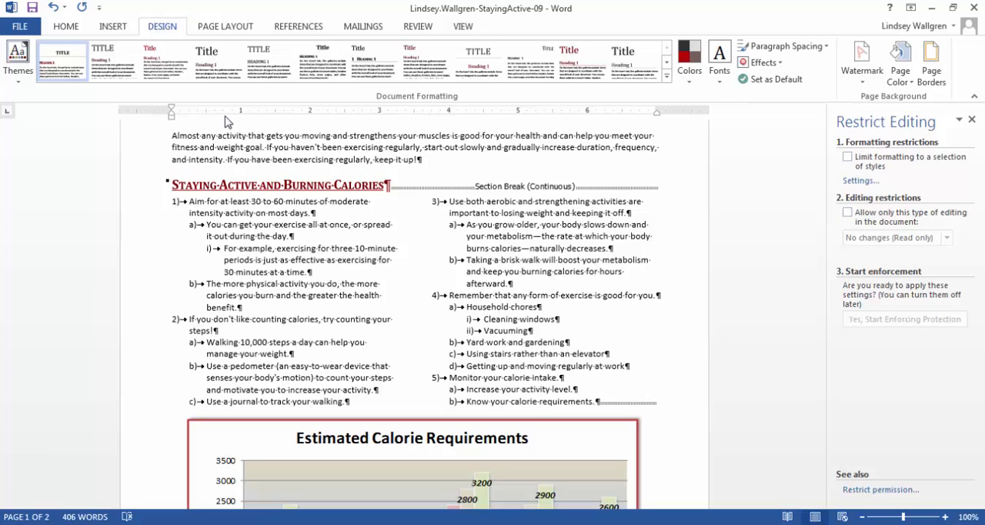
Enable editing restrictions for the document and allow only Comments
click(847, 211)
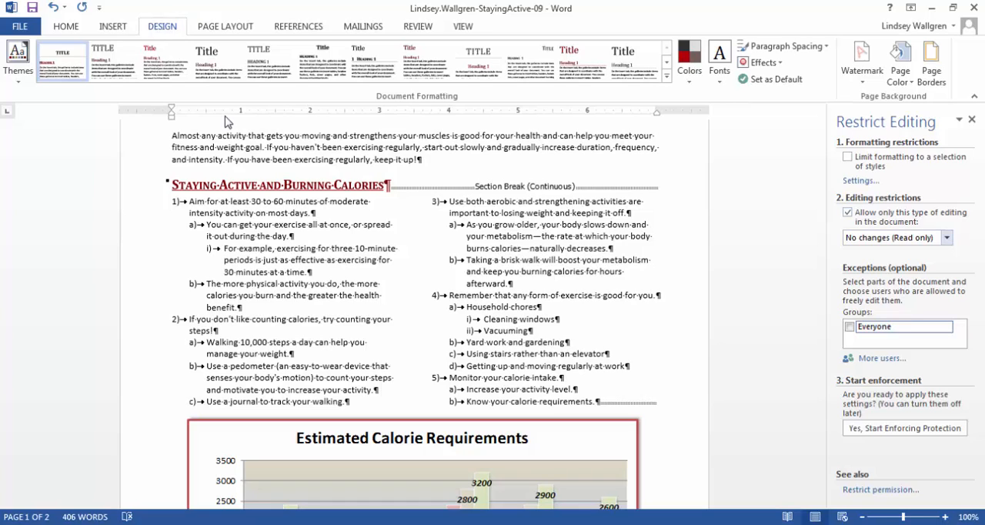
click(947, 237)
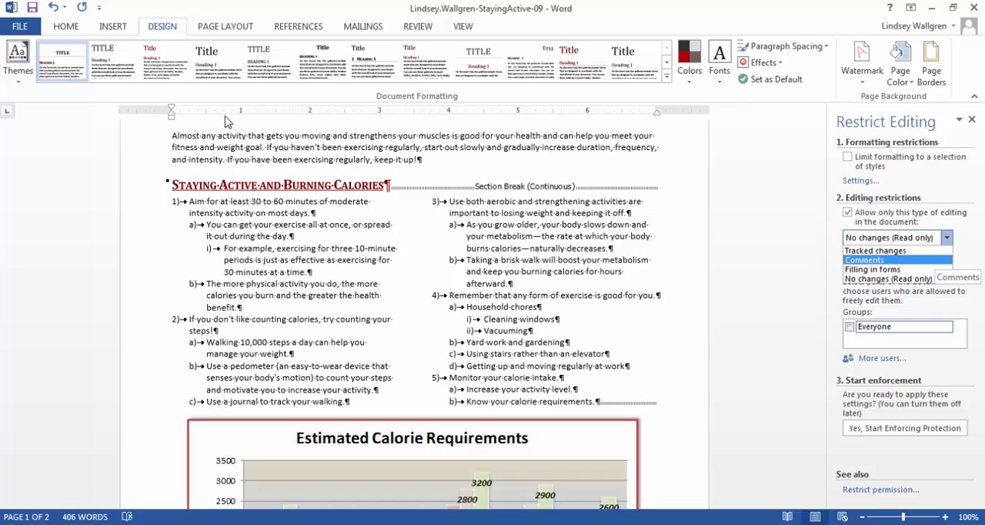
key(Return)
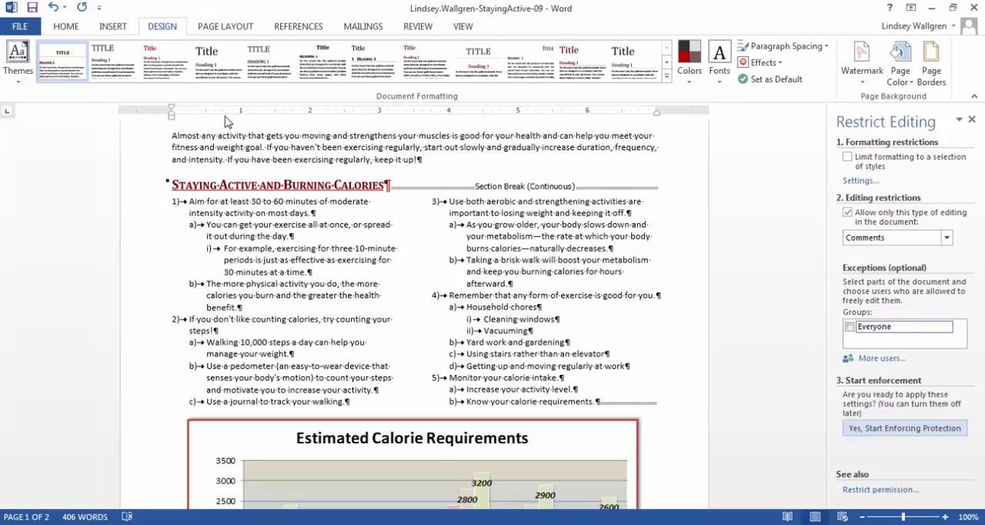
Start enforcing the protection, entering and confirming the protection password
click(905, 428)
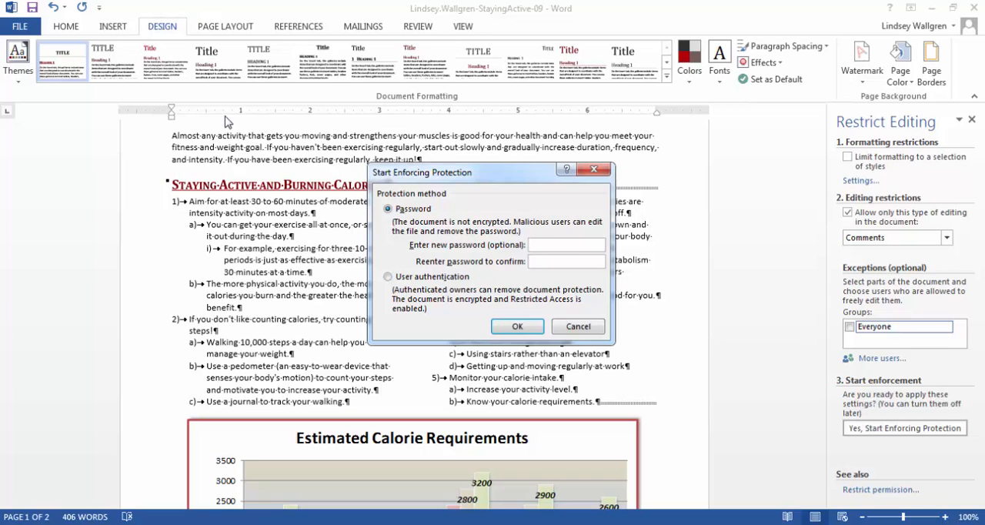
text(abc)
key(Tab)
text(abc)
key(Return)
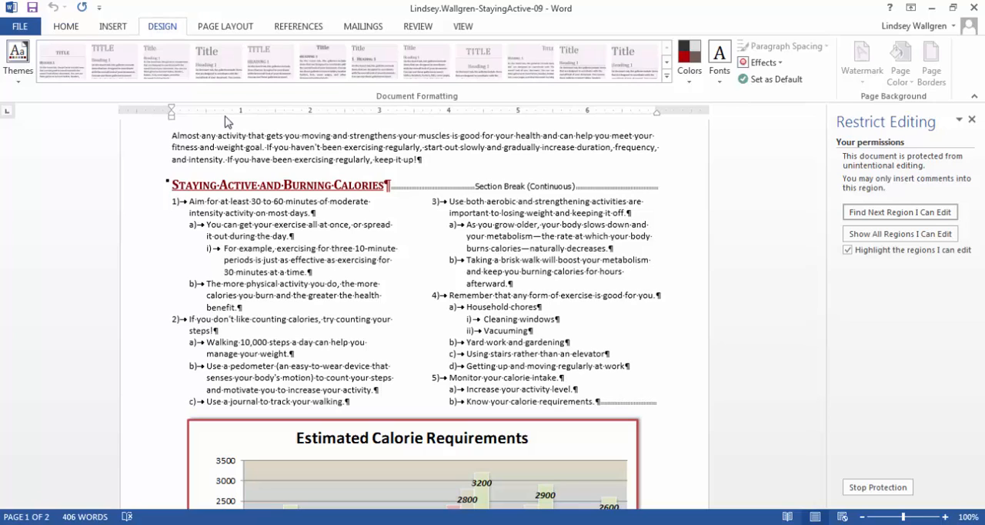
Hide the paragraph marks and other formatting symbols in the document
key(alt+h)
key(ctrl+shift+8)
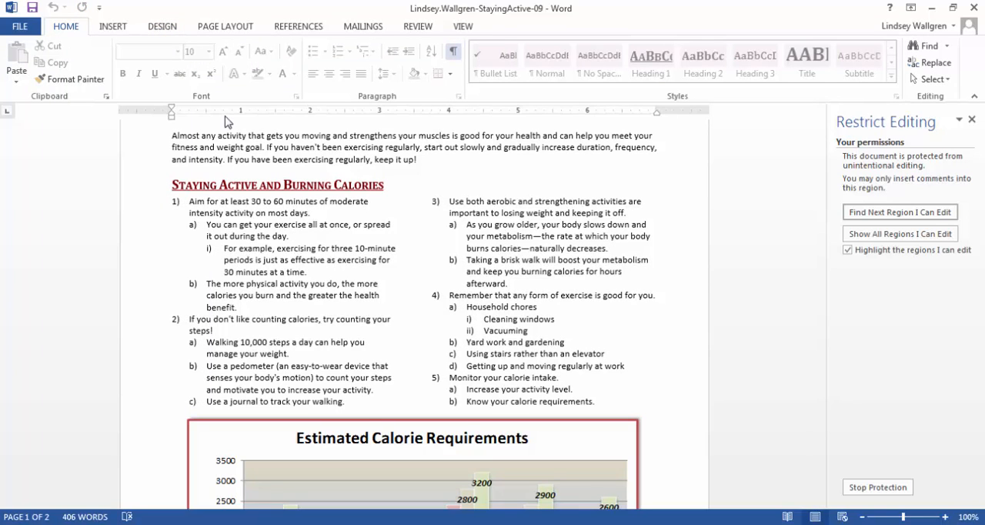
Save the protected Staying Active document and close it
key(ctrl+s)
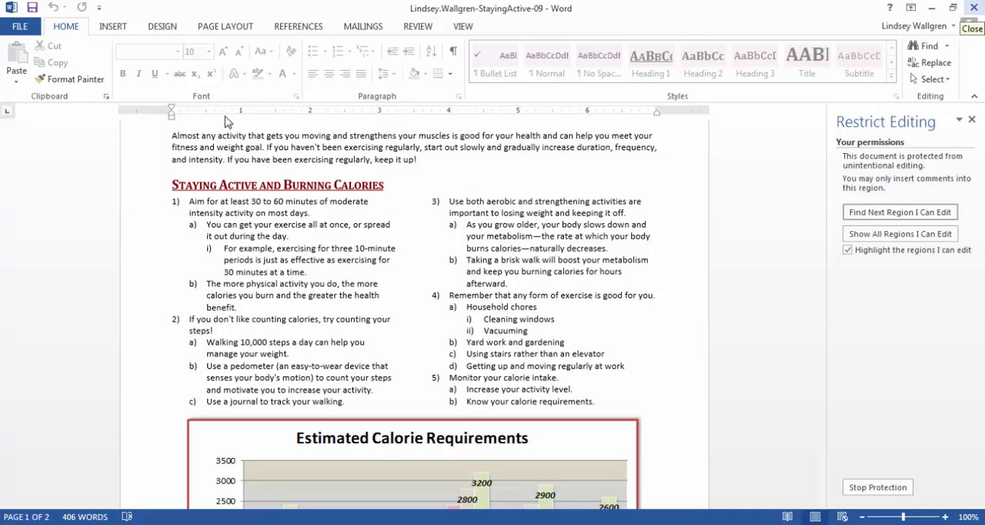
click(972, 8)
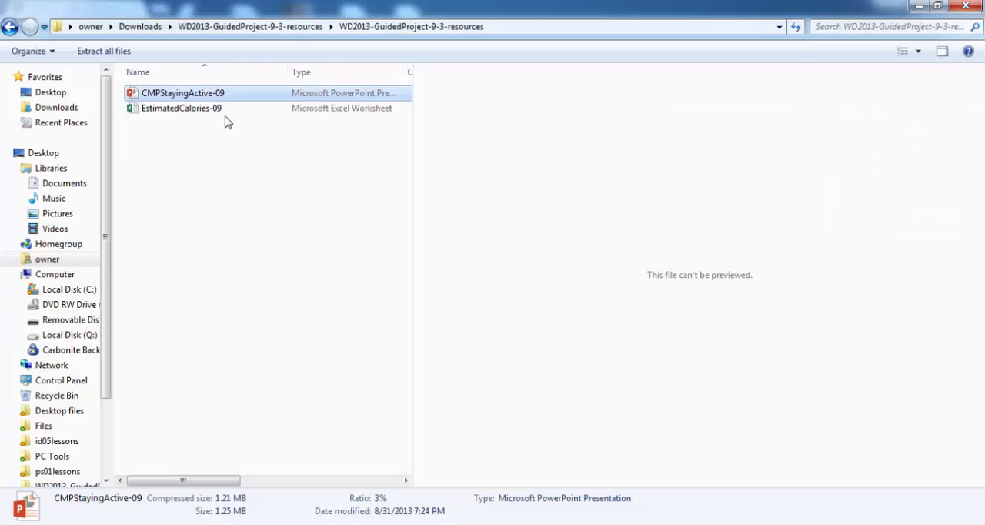
Switch to SIMnet and upload the completed StayingActive-09 Word document from the Desktop to Guided Project 9-3
key(alt+Tab)
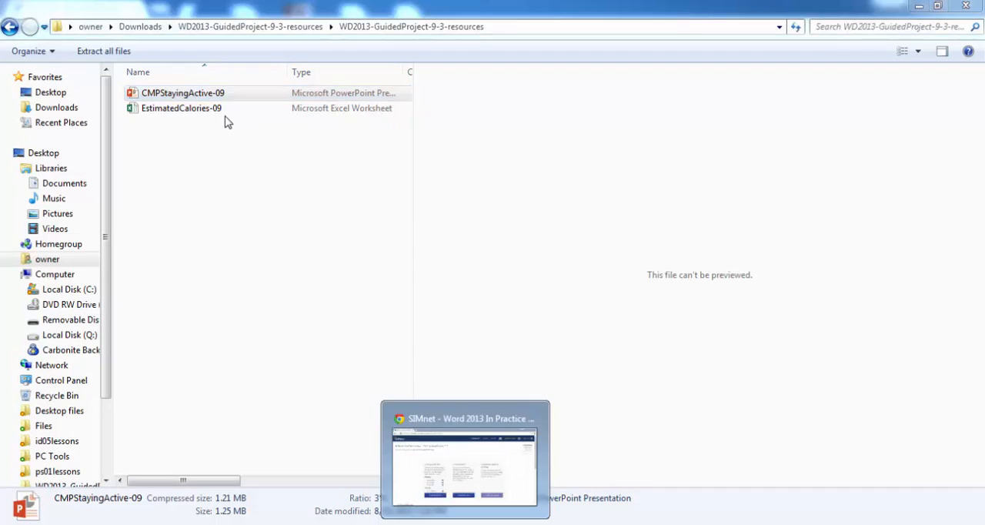
click(486, 454)
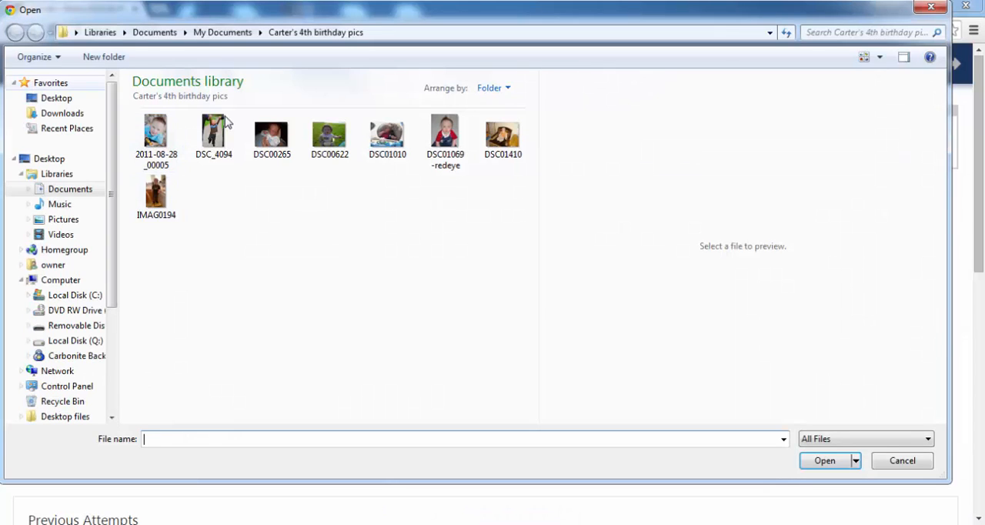
click(56, 97)
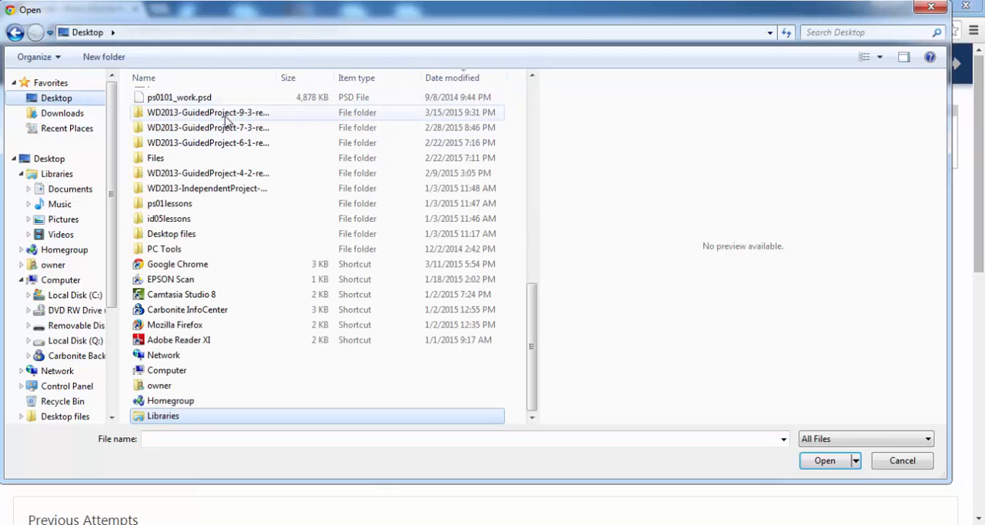
double_click(225, 115)
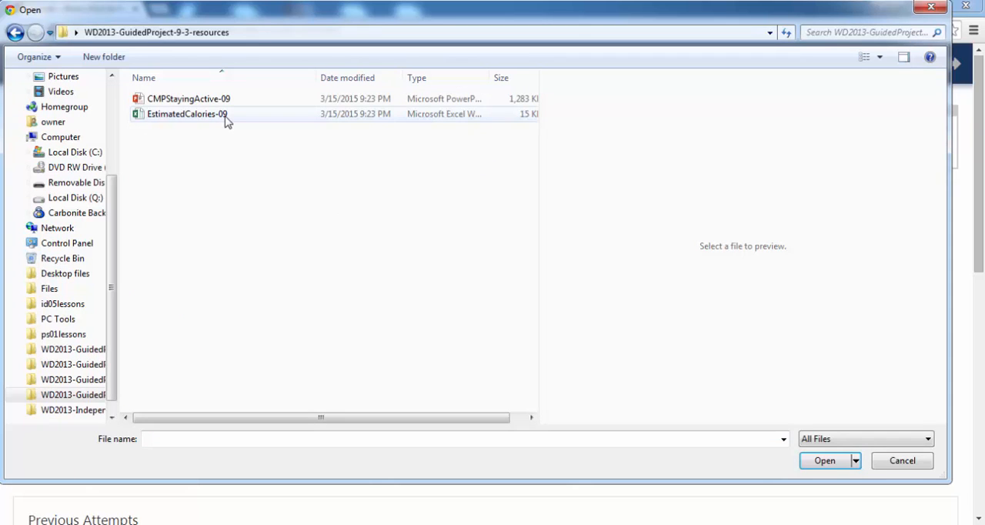
key(BackSpace)
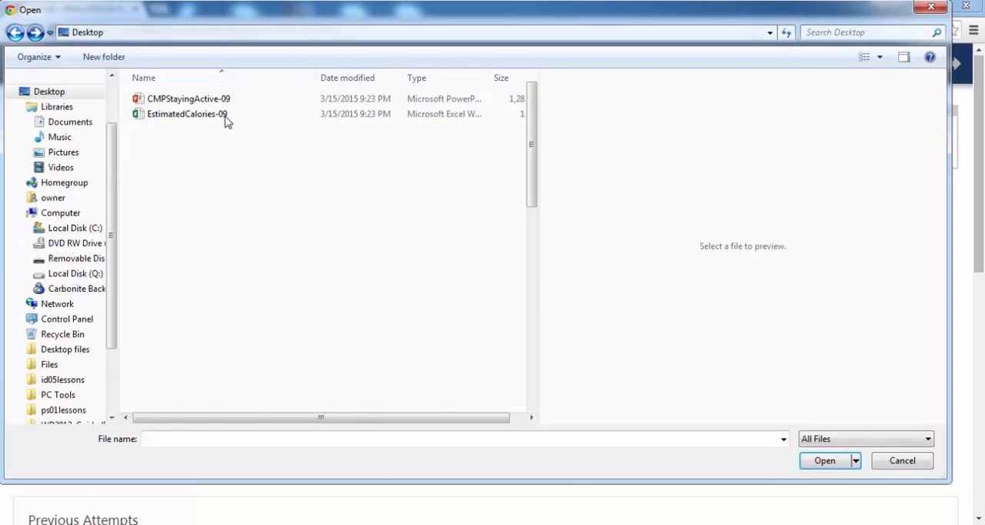
drag(532, 231, 532, 144)
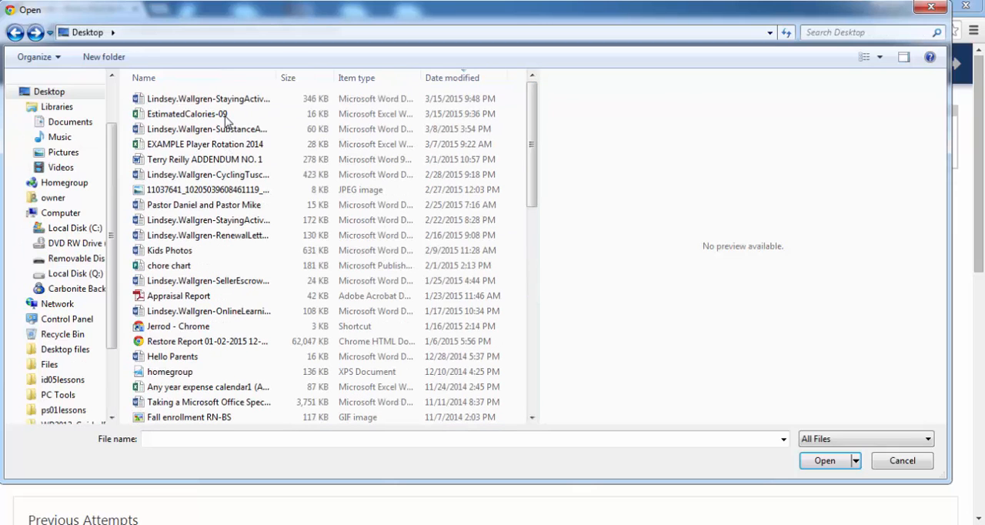
click(224, 99)
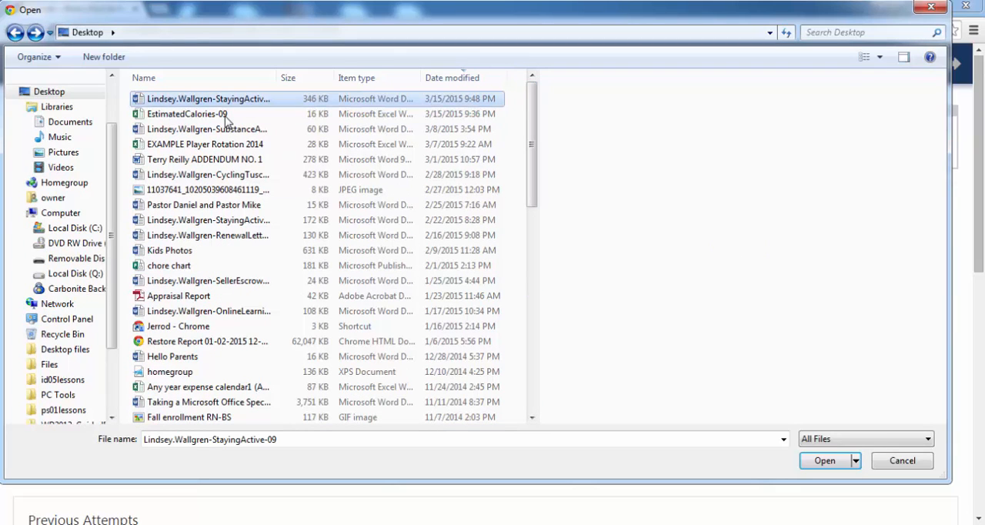
key(Return)
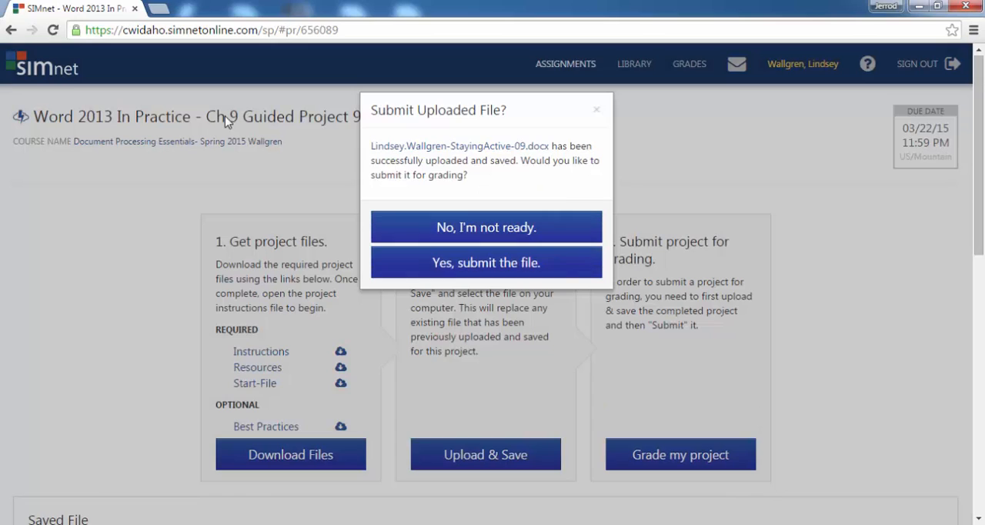
Submit the uploaded project file for grading and review the feedback on accepting and rejecting changes
key(Return)
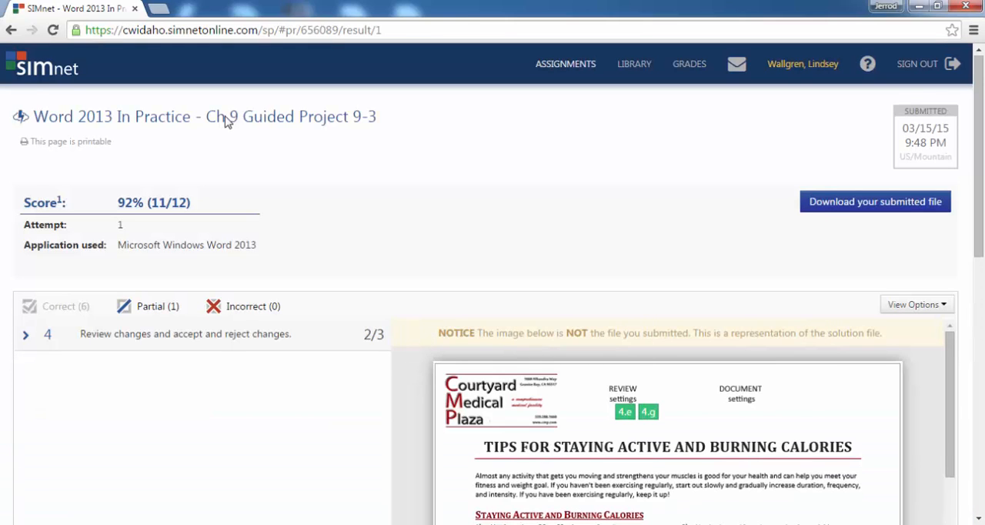
scroll(227, 121, down, 5)
scroll(227, 122, up, 5)
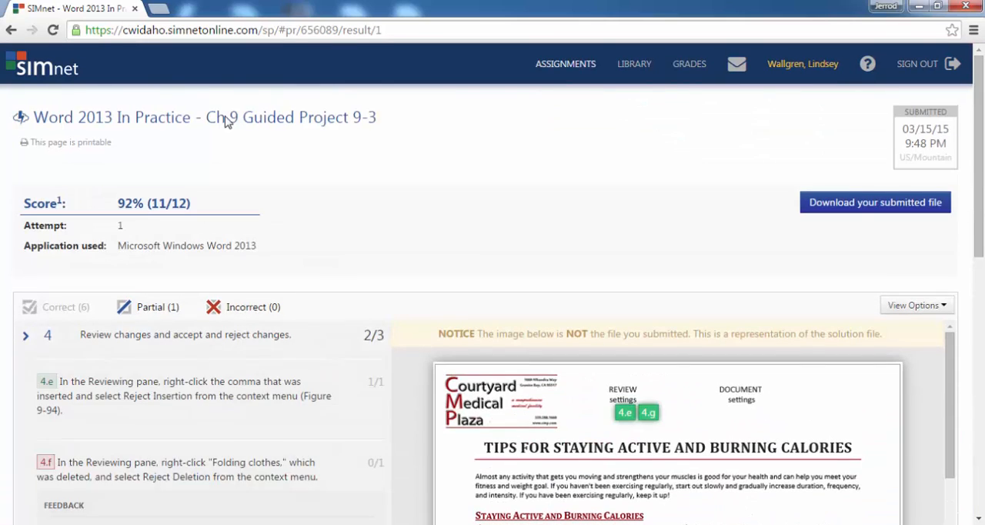
scroll(227, 122, down, 1)
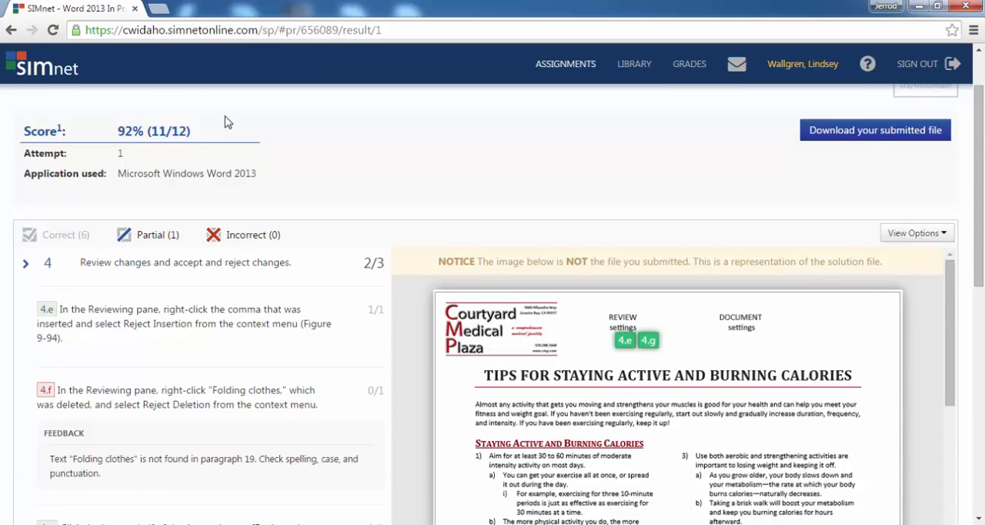
scroll(226, 122, down, 2)
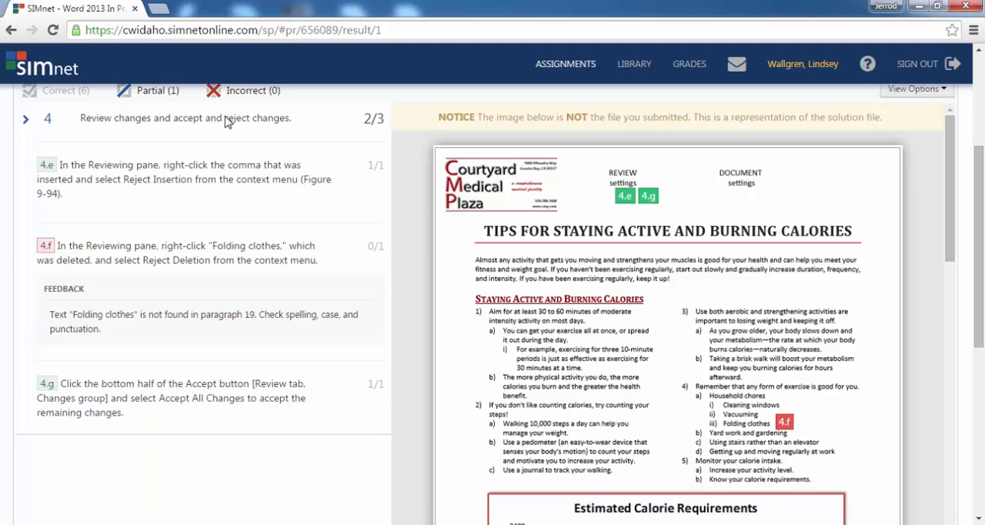
Switch to the file explorer, open the StayingActive-09 Word document from the Desktop, and change it from reading view to editing
mouse_move(600, 523)
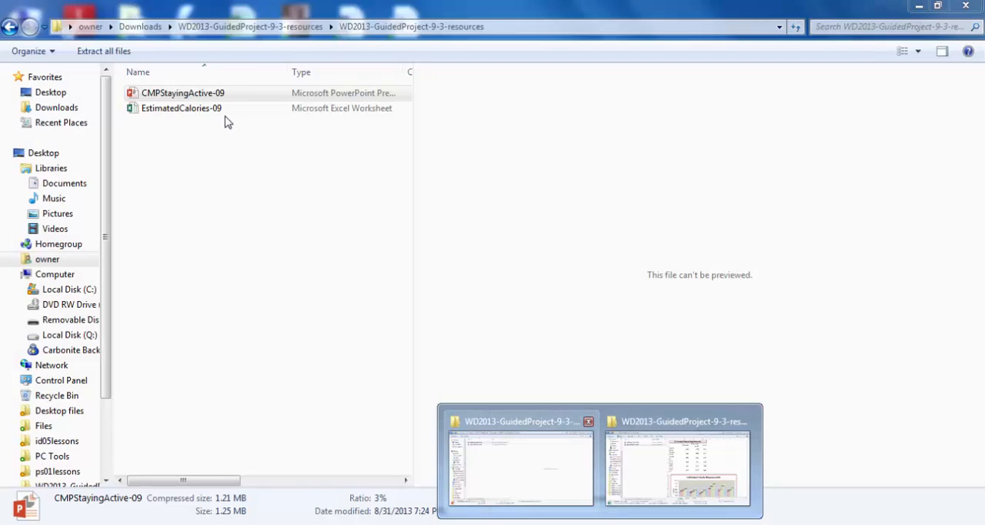
click(521, 468)
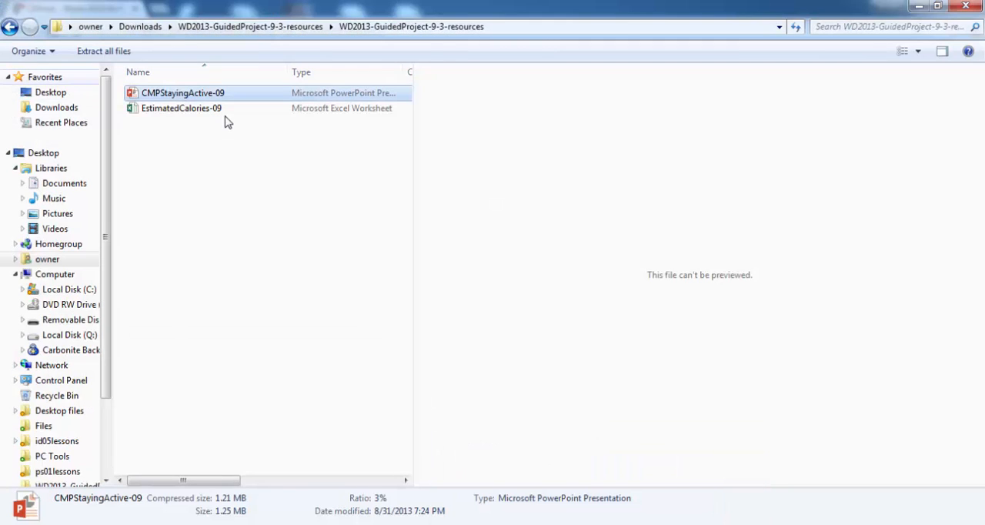
click(45, 77)
click(51, 92)
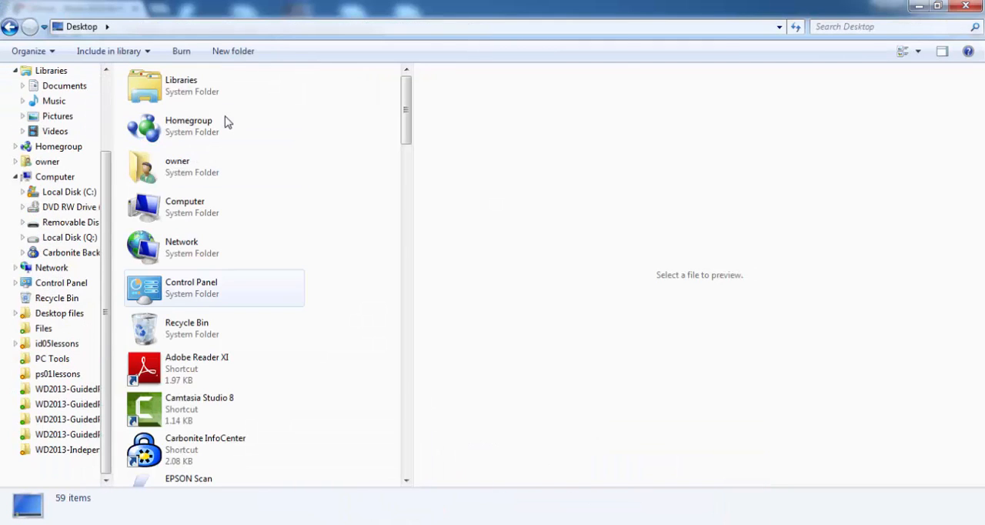
scroll(227, 121, down, 4)
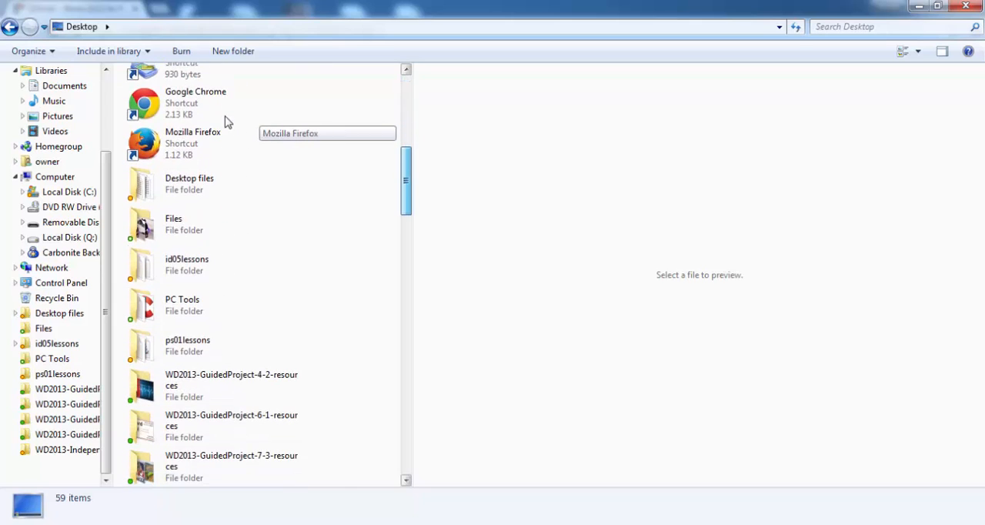
scroll(227, 122, down, 10)
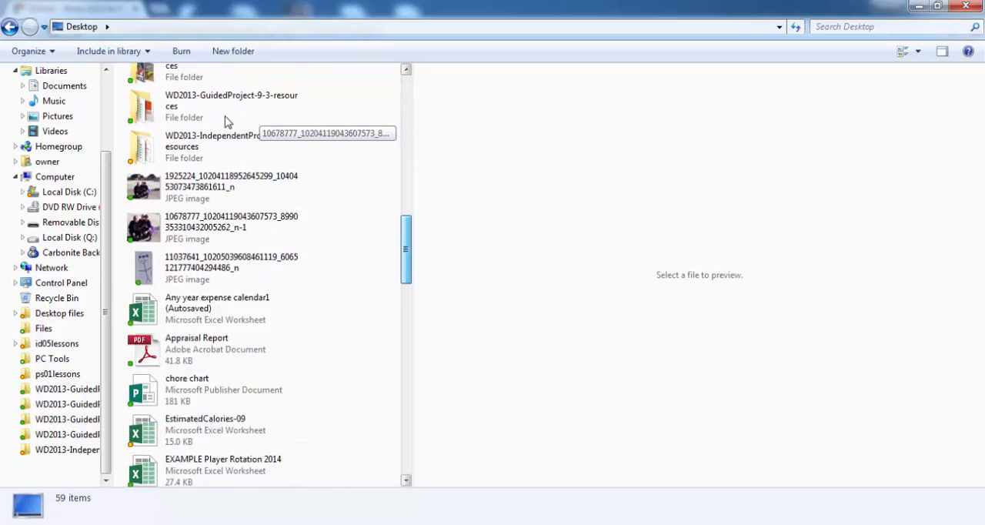
scroll(227, 121, down, 6)
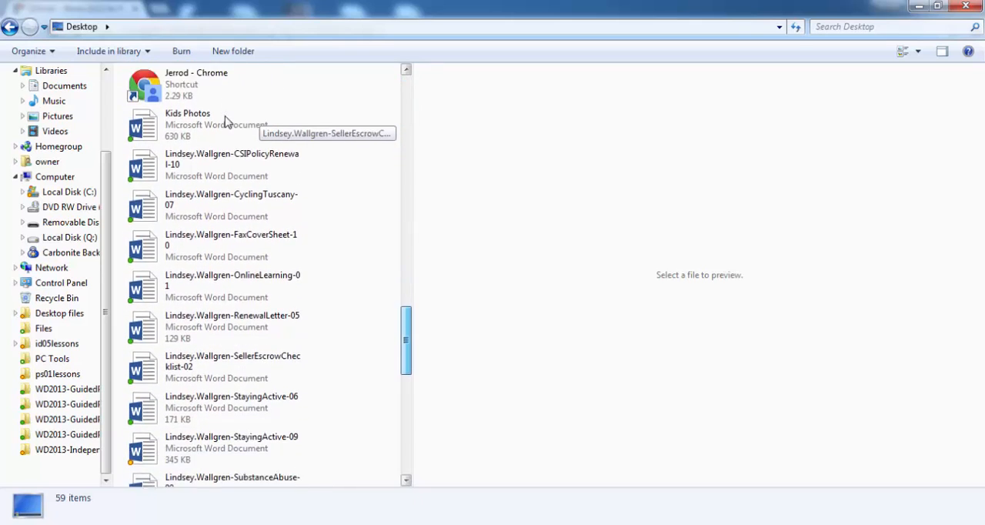
scroll(227, 122, down, 1)
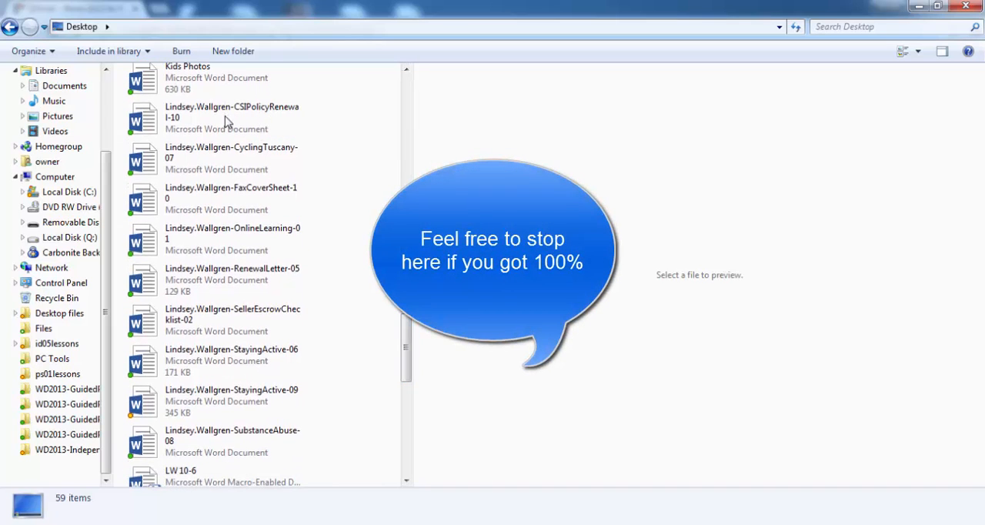
click(223, 401)
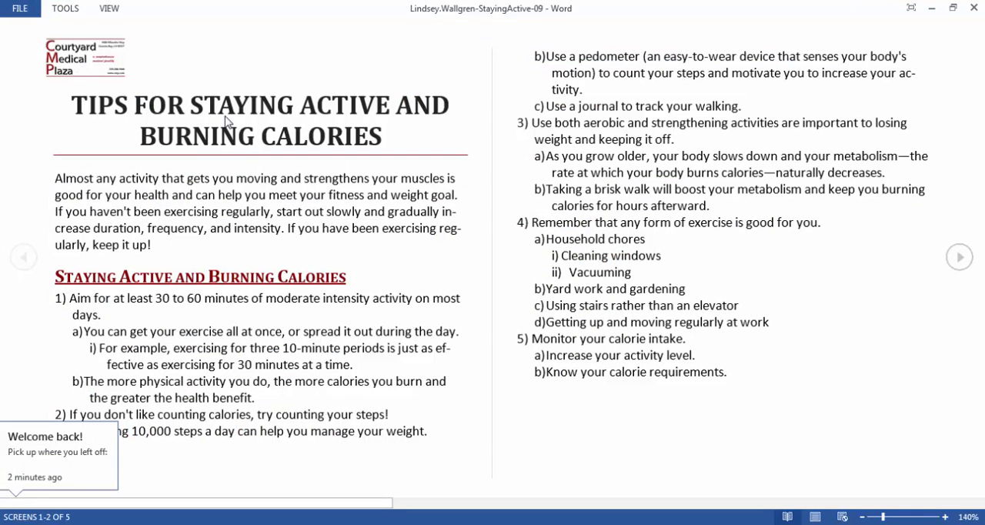
key(alt+w)
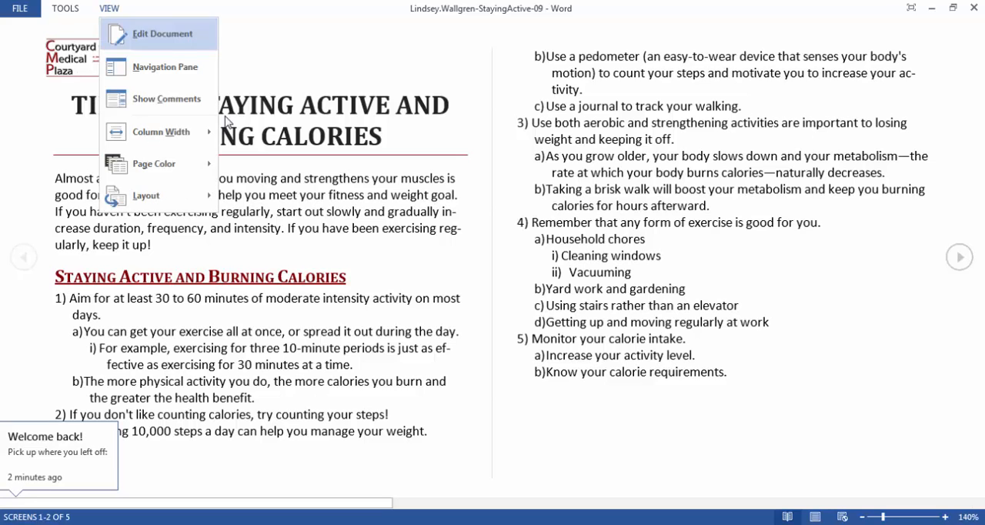
key(Return)
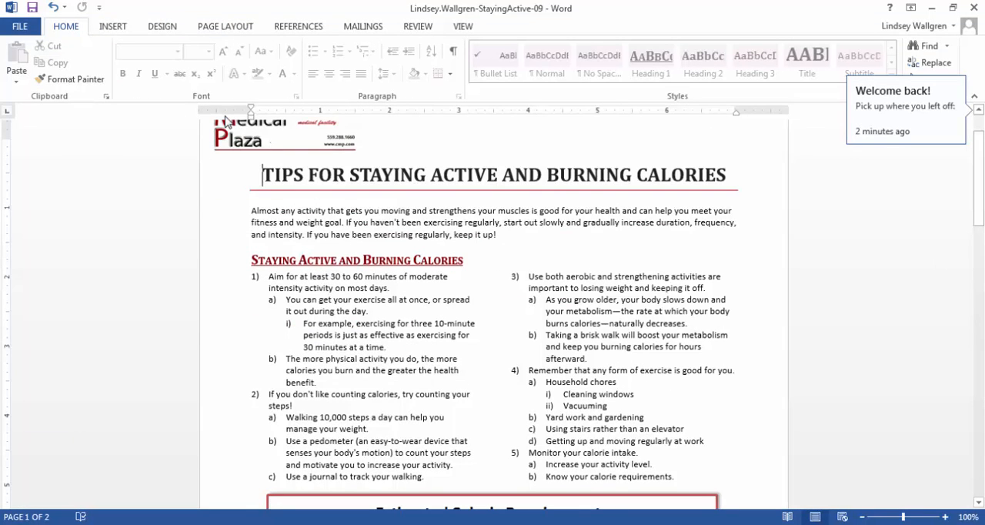
Place the cursor after "Vacuuming" and stop the document protection by entering the protection password
key(shift+F5)
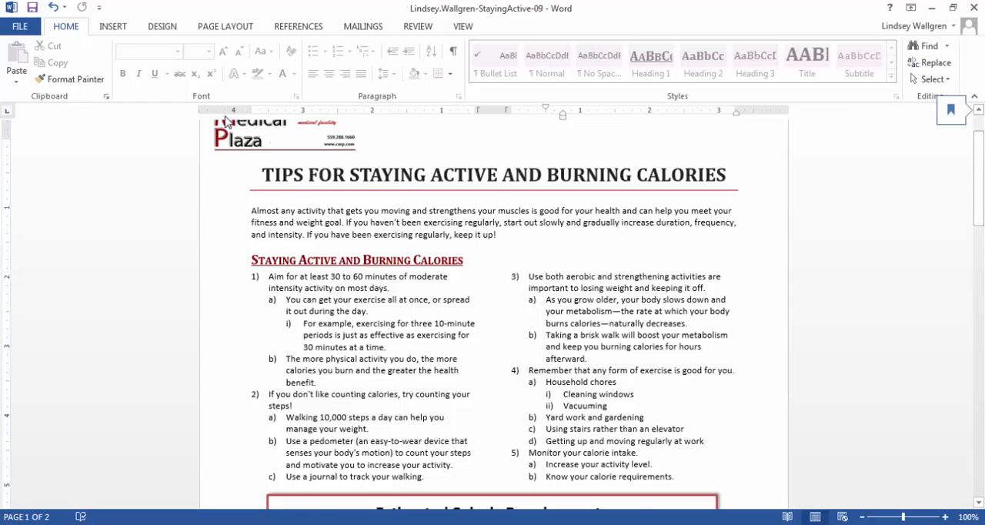
key(BackSpace)
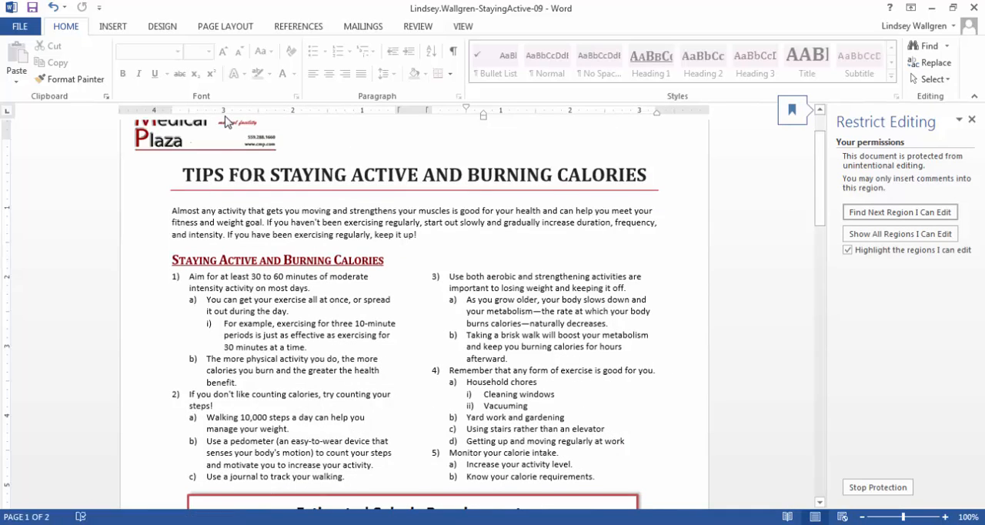
key(BackSpace)
key(Up)
key(Down)
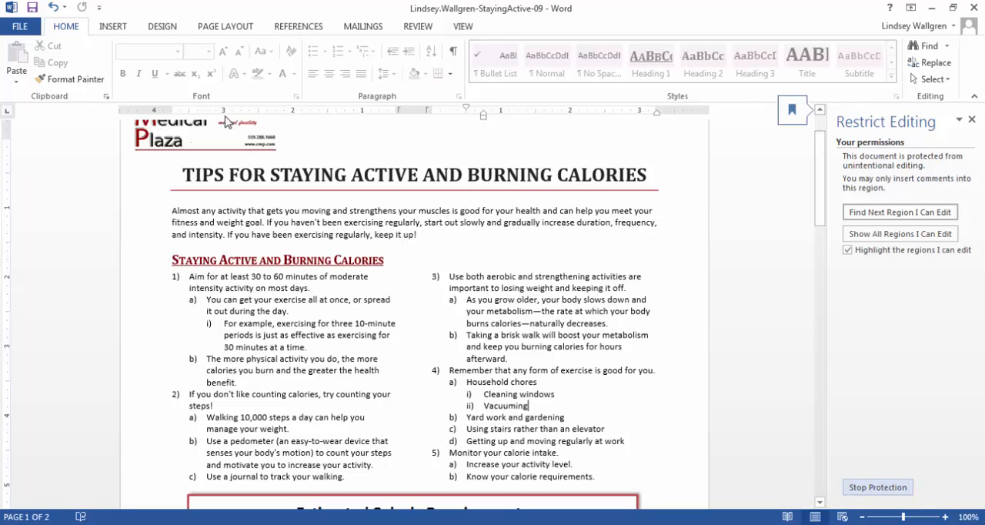
click(877, 488)
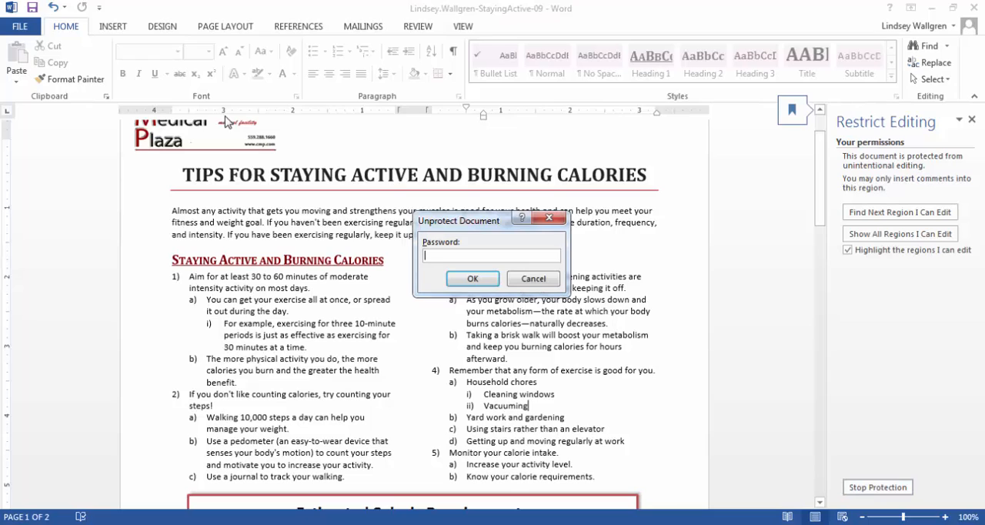
text(pas)
key(Return)
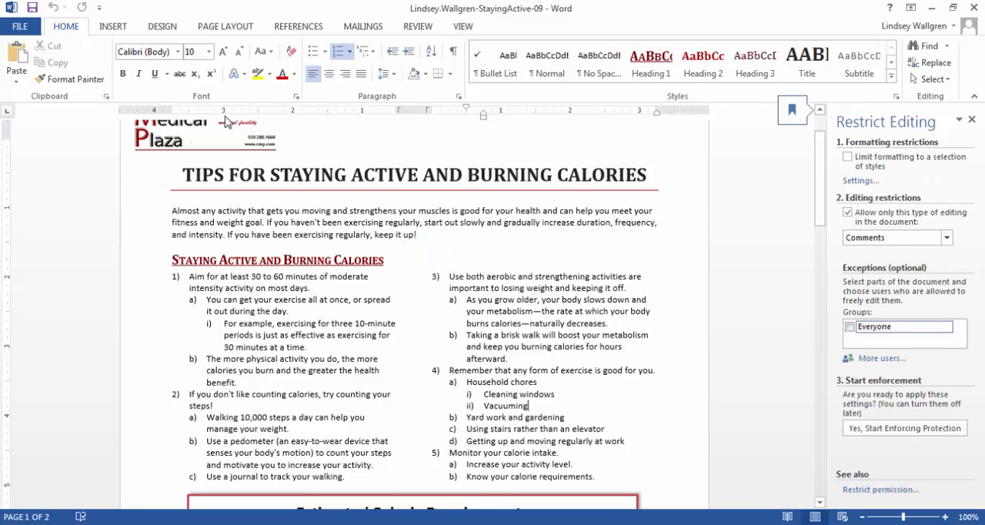
Add "Folding Clothes" as a new item below "Vacuuming" in the household chores list
key(Return)
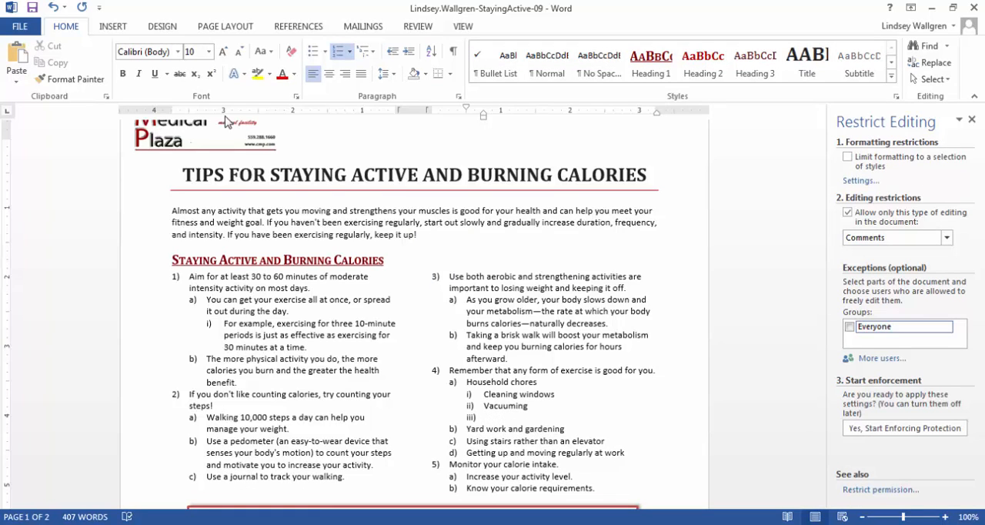
text(Folding Clothes)
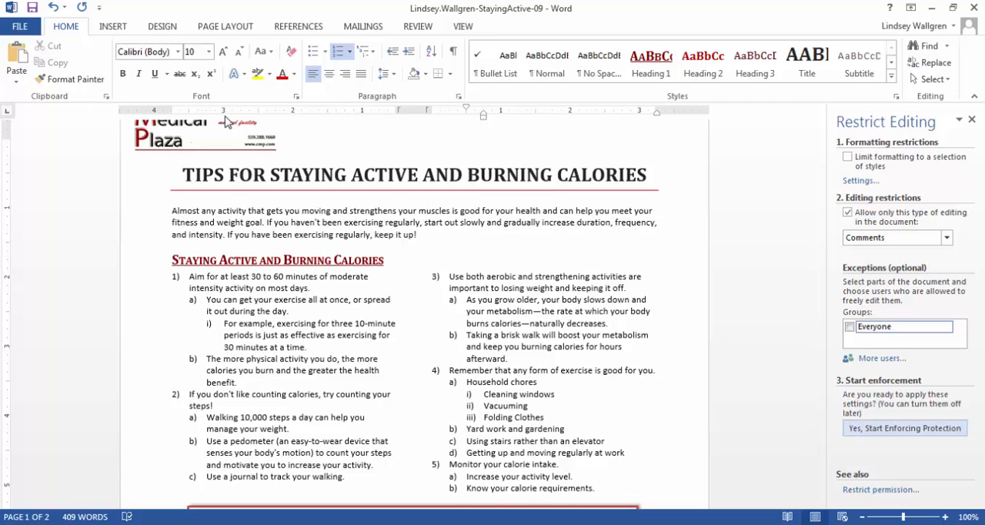
Start enforcing the comments-only protection again, entering and confirming the protection password
click(905, 428)
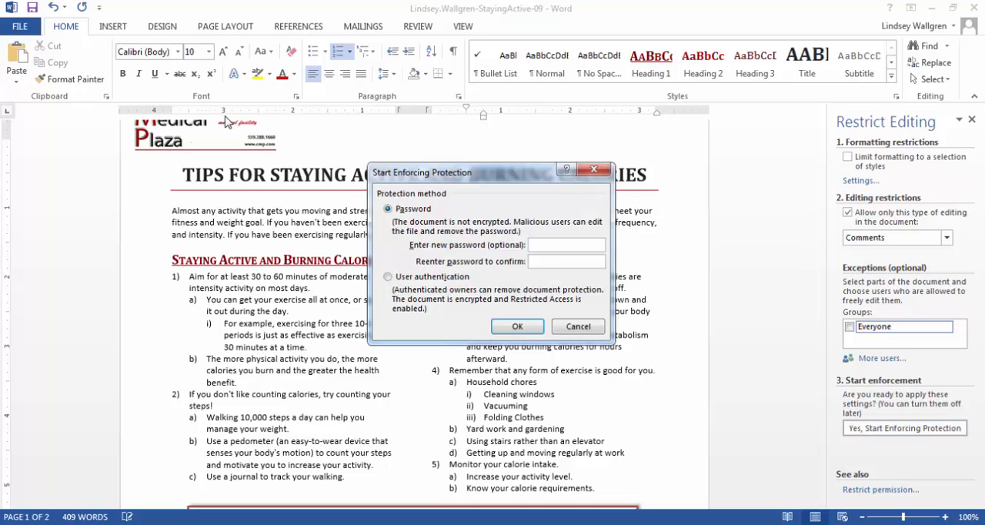
text(12312)
key(BackSpace)
text(23)
key(Return)
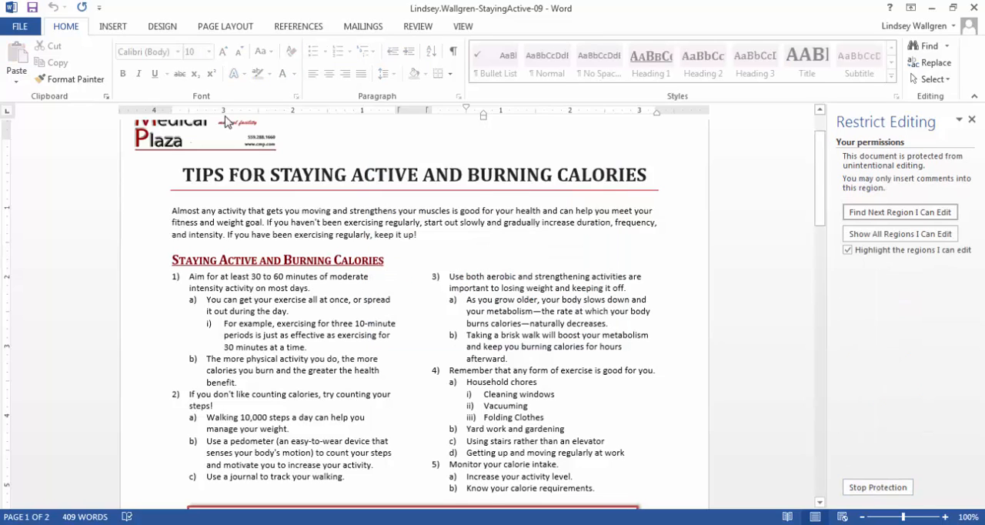
Save the corrected StayingActive-09 document and close it
key(ctrl+s)
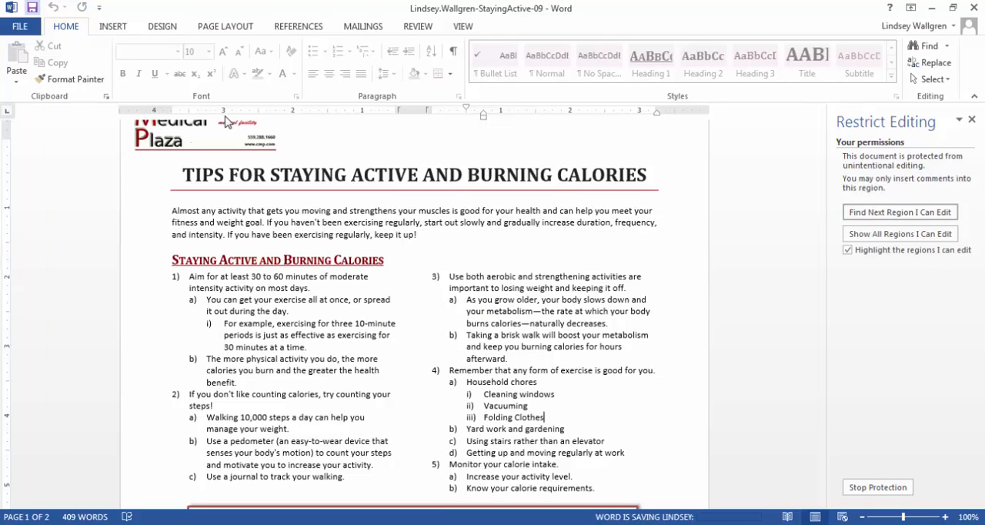
key(alt+F4)
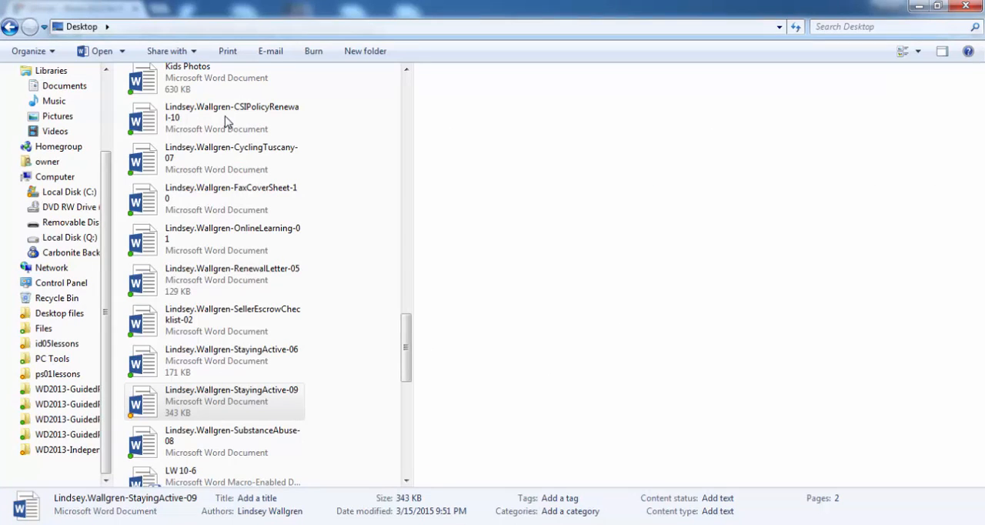
Switch back to SIMnet and reopen Word 2013 In Practice - Ch 9 Guided Project 9-3 from the submitted assignments
key(alt+Tab)
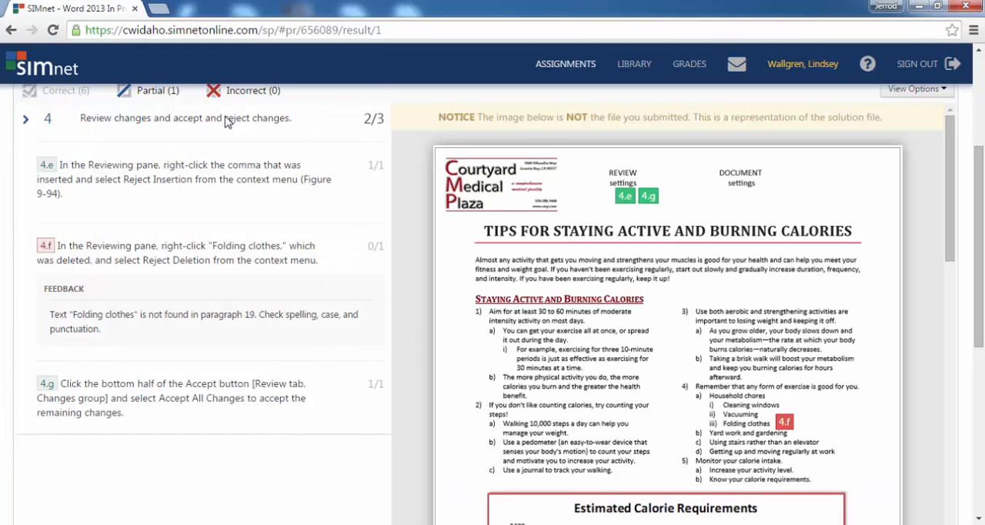
scroll(226, 123, up, 3)
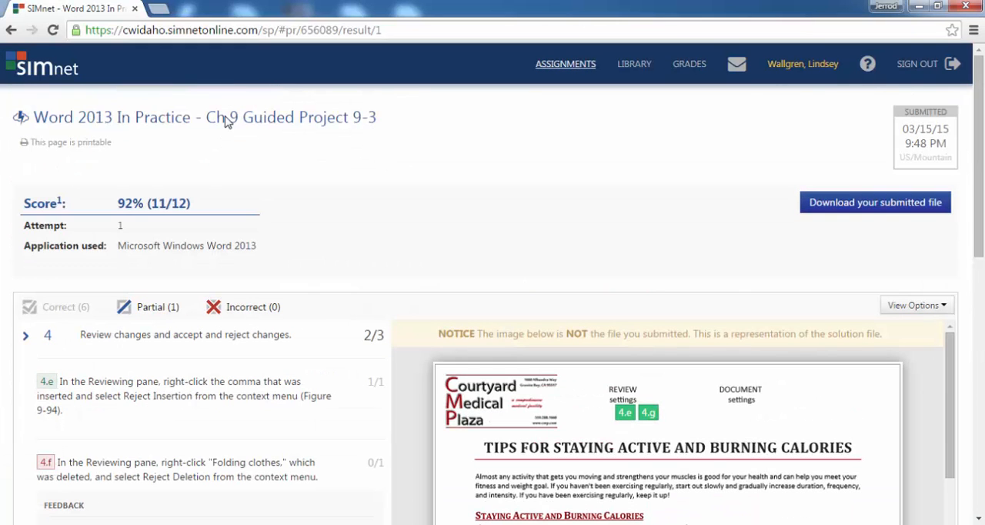
click(565, 64)
scroll(225, 123, down, 15)
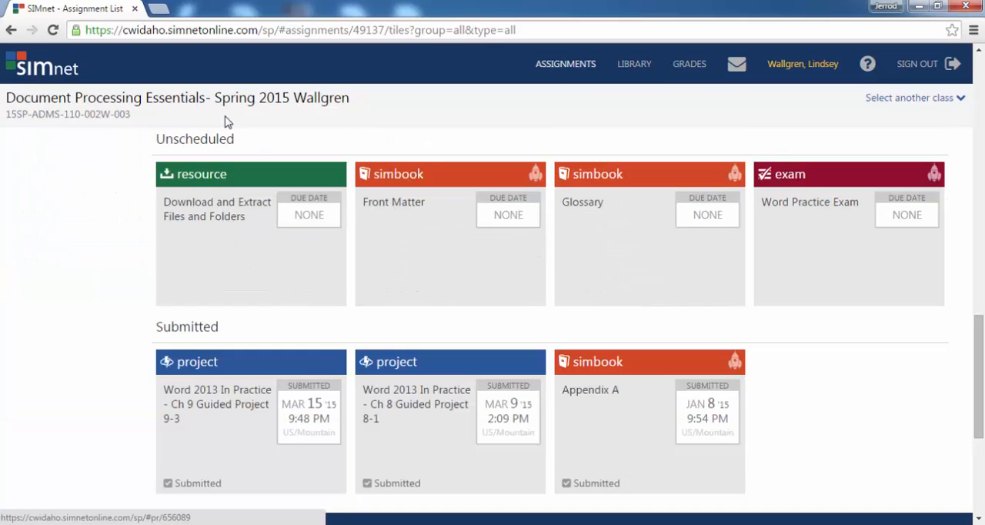
click(251, 420)
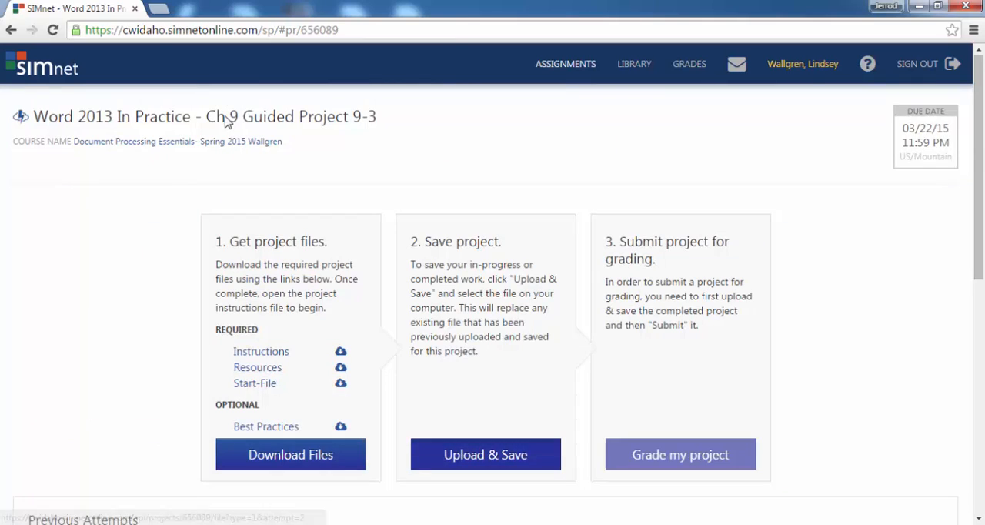
Upload the corrected StayingActive-09 document from the Desktop and submit it for grading
click(485, 455)
click(208, 99)
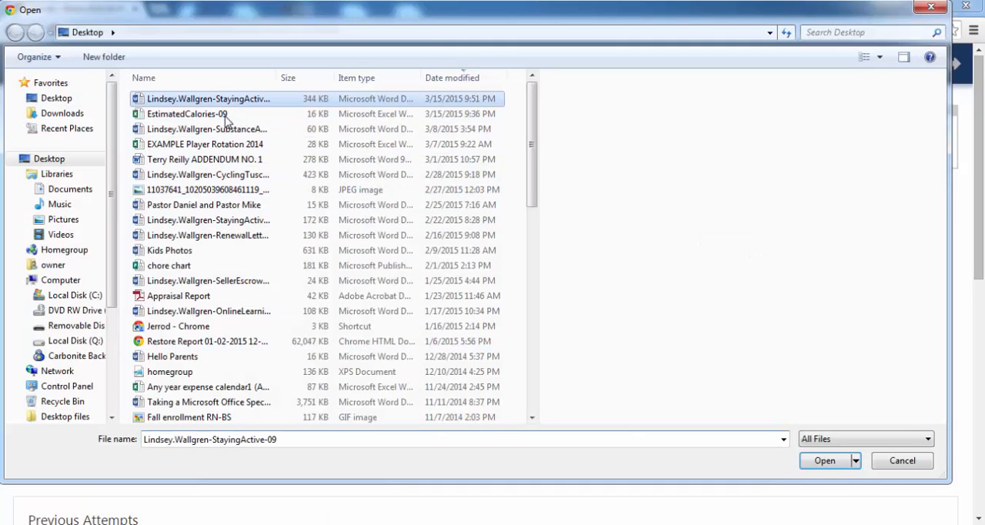
click(825, 461)
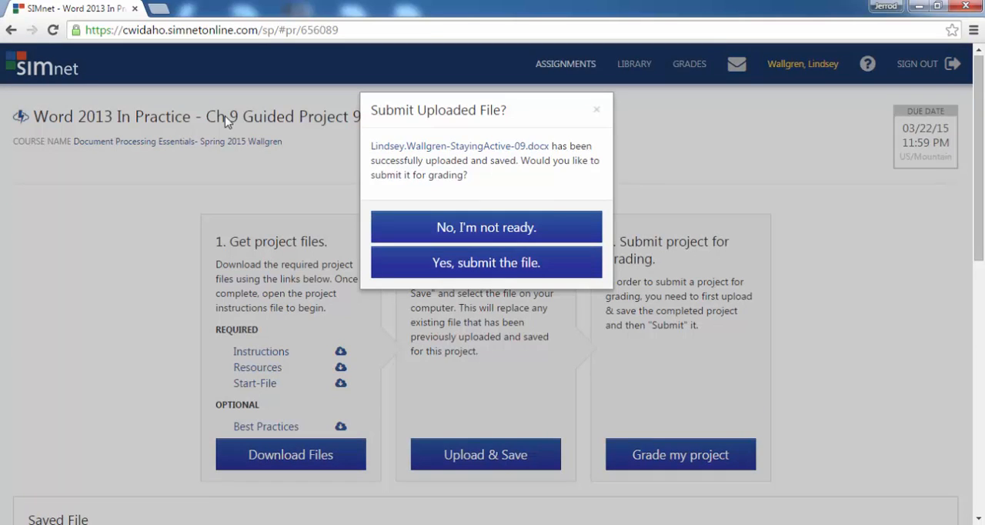
key(Return)
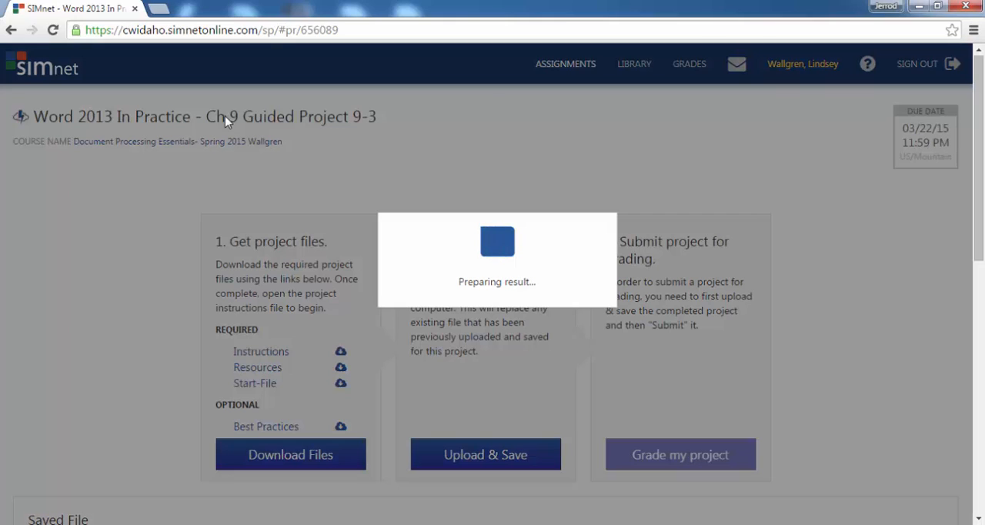